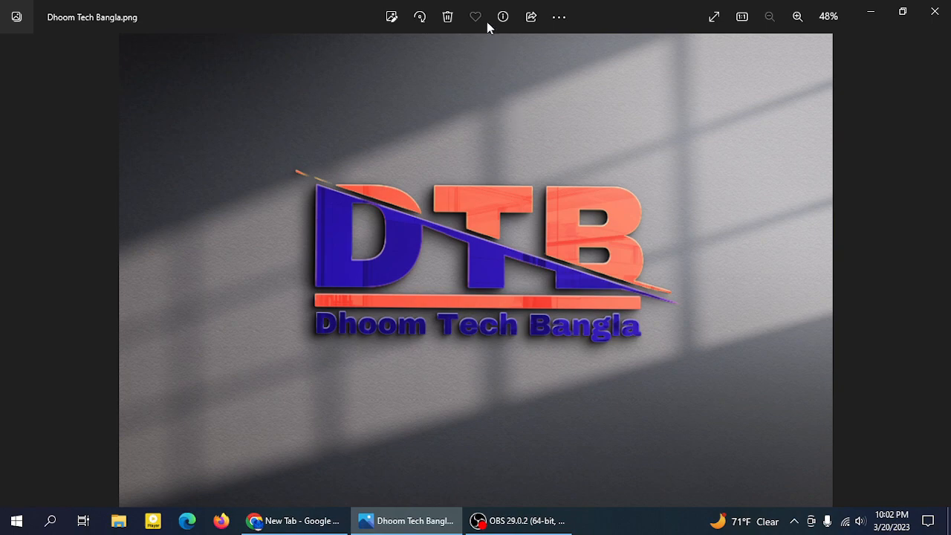
# Switch to Chrome and open the Canva website at canva.com.
pyautogui.click(299, 528)
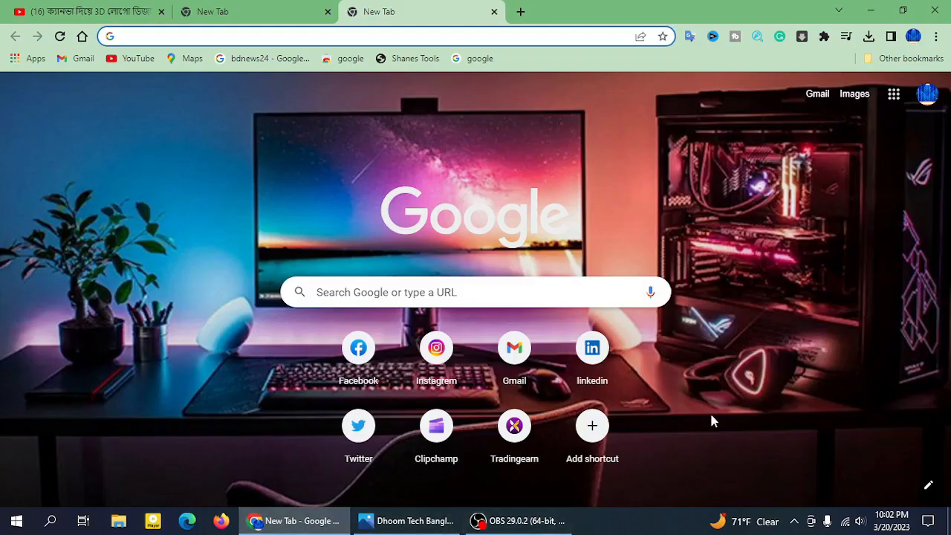
pyautogui.click(203, 36)
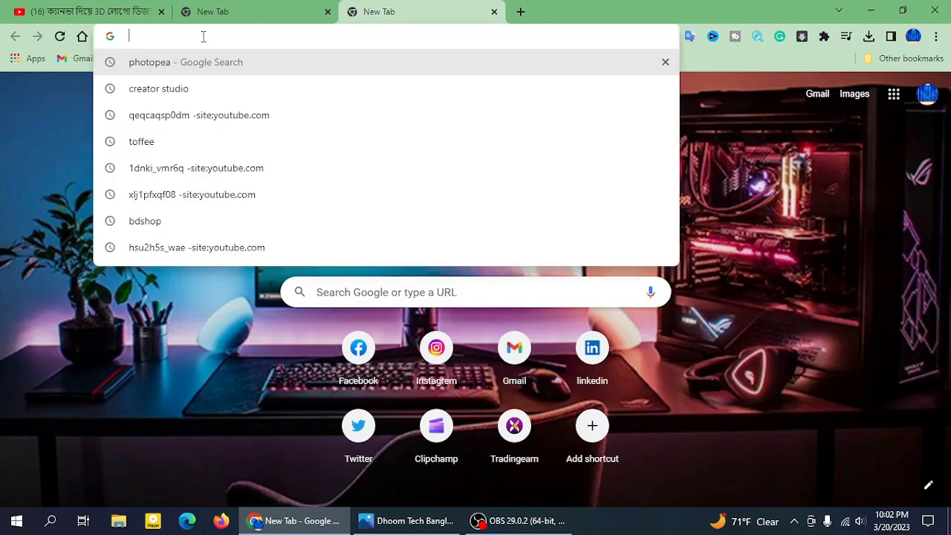
pyautogui.click(209, 37)
pyautogui.click(210, 37)
pyautogui.click(235, 102)
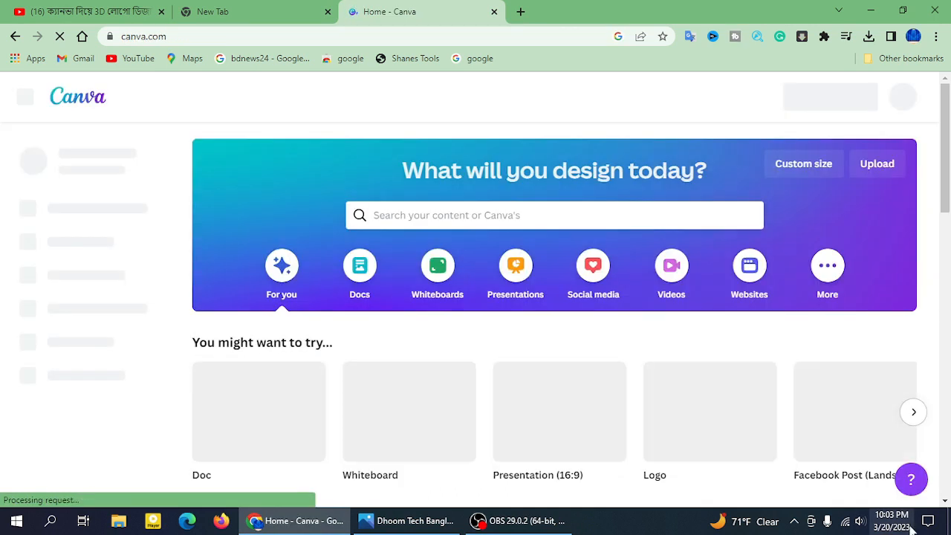
# Search Canva for "logo" and open the Logo template category.
pyautogui.click(460, 215)
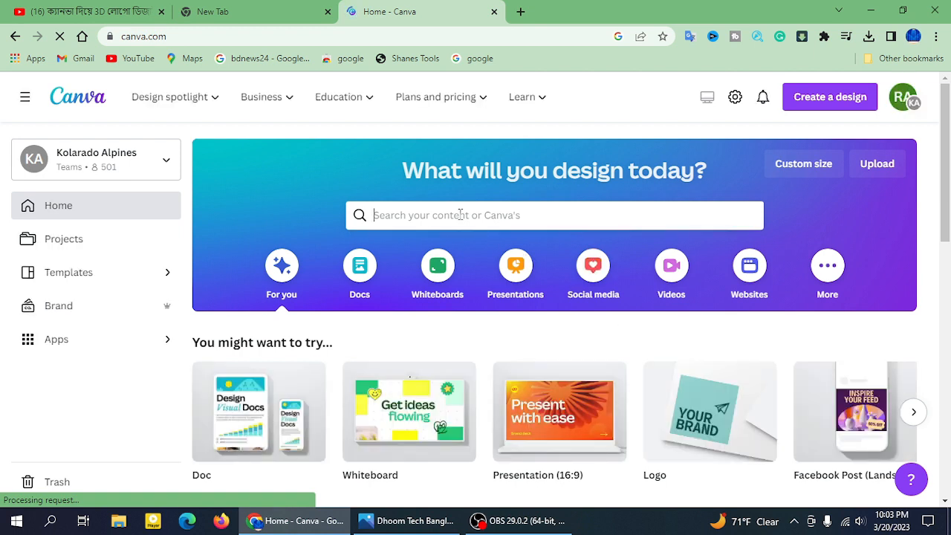
pyautogui.write('logo')
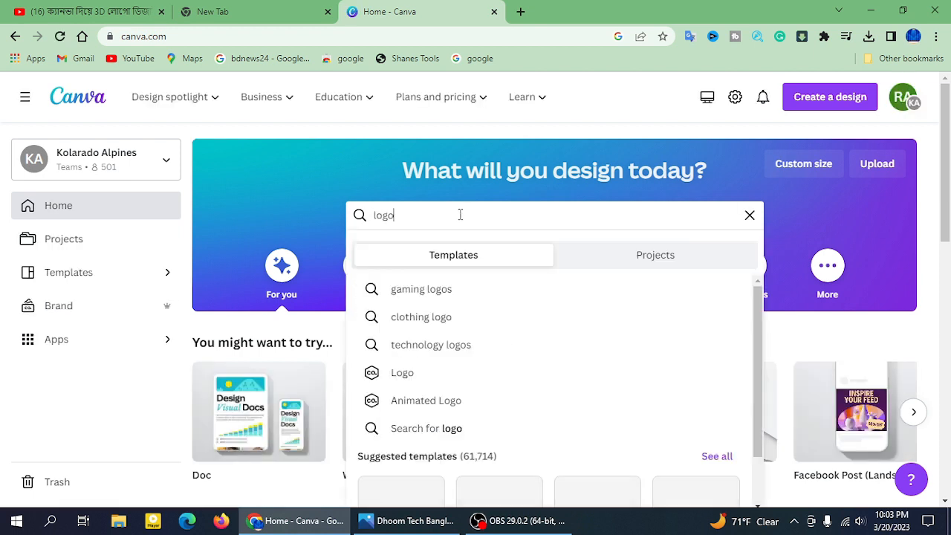
pyautogui.click(401, 376)
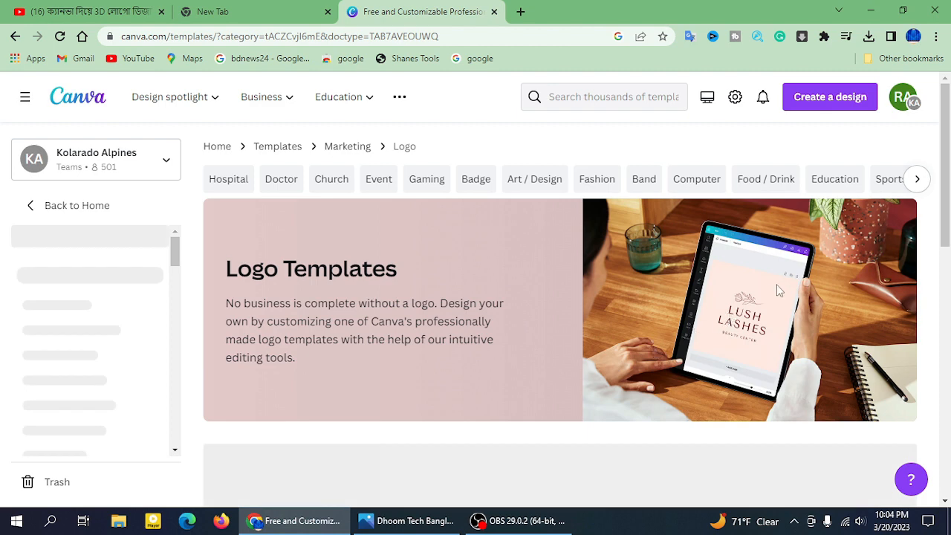
# Open the Orange Bold Typographic Coffee Products Coffee Logo template for customizing in the editor.
pyautogui.scroll(-5, 760, 274)
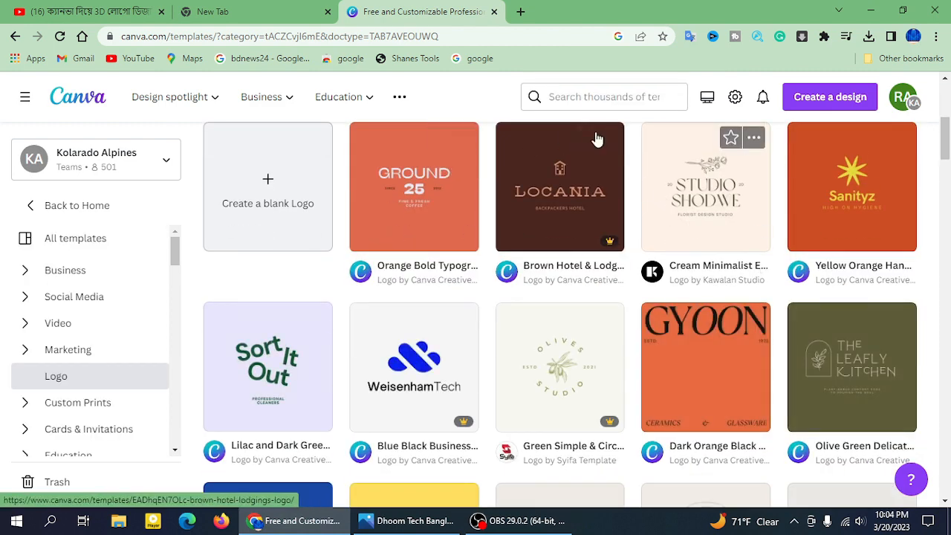
pyautogui.click(413, 197)
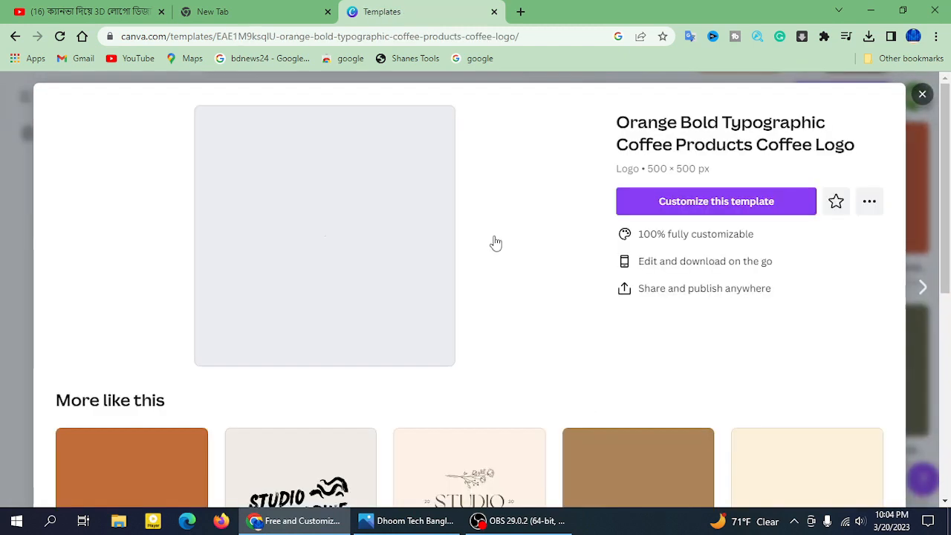
pyautogui.click(742, 206)
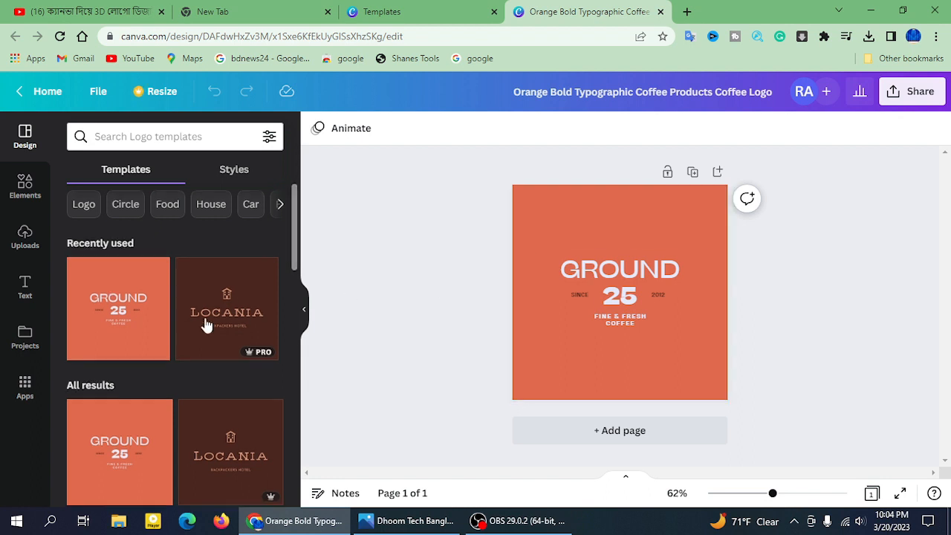
pyautogui.scroll(-10, 191, 323)
pyautogui.scroll(10, 191, 327)
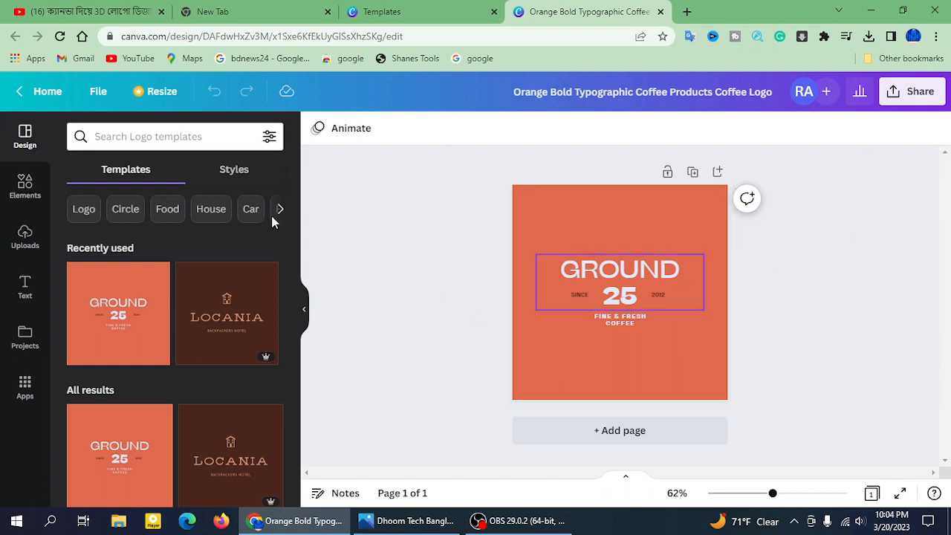
# Delete all the template's text and its orange background, leaving a blank white page.
pyautogui.click(637, 297)
pyautogui.press('Delete')
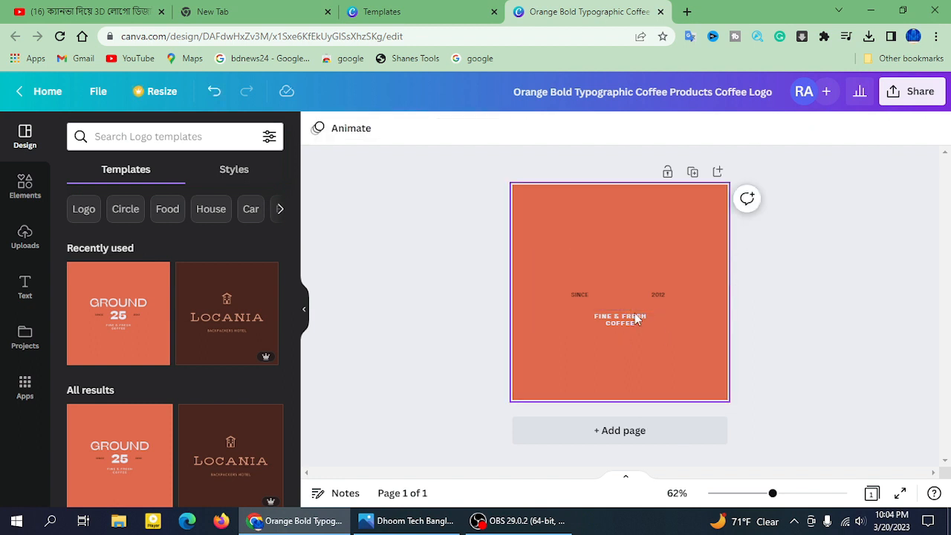
pyautogui.click(630, 316)
pyautogui.press('Delete')
pyautogui.press('Delete')
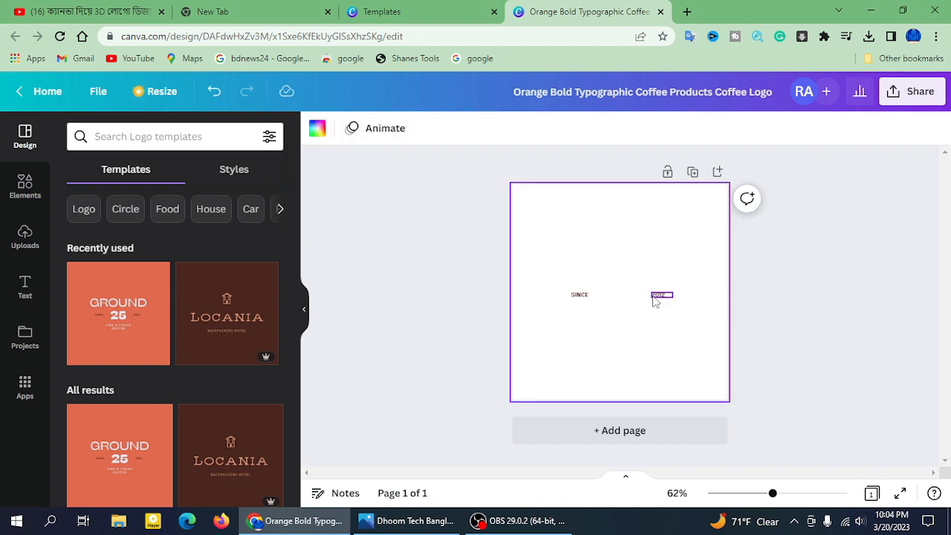
pyautogui.click(654, 297)
pyautogui.moveTo(654, 298); pyautogui.dragTo(587, 303)
pyautogui.press('Delete')
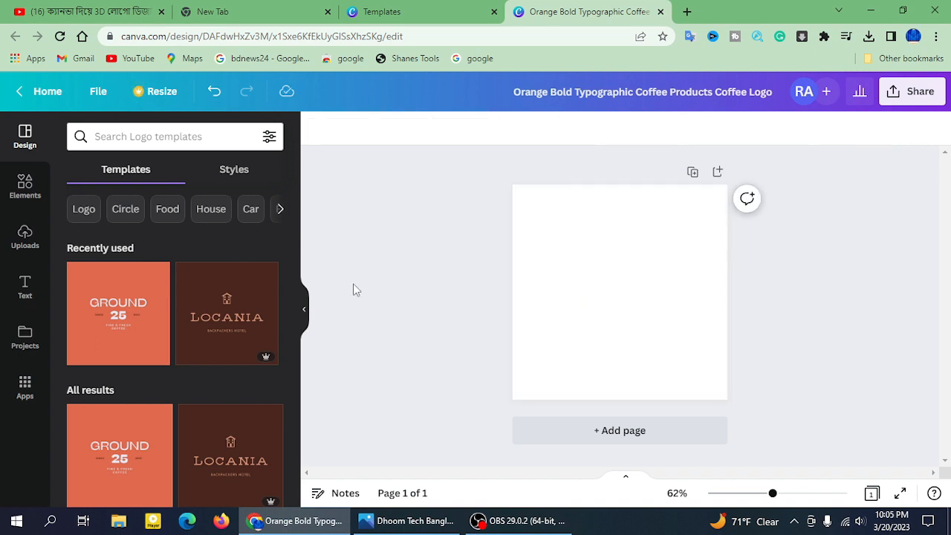
# Add a subheading text box to the blank page and replace its text with "DTB".
pyautogui.click(26, 286)
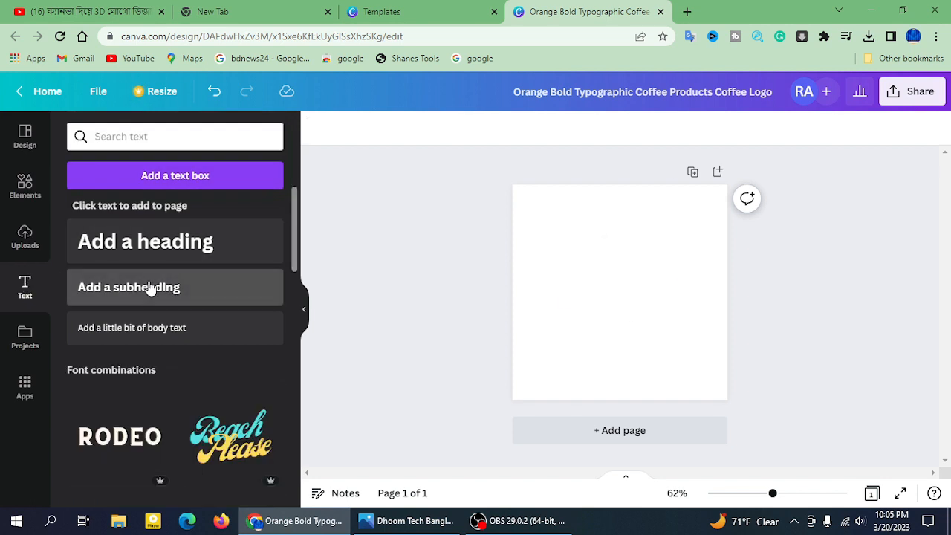
pyautogui.click(148, 287)
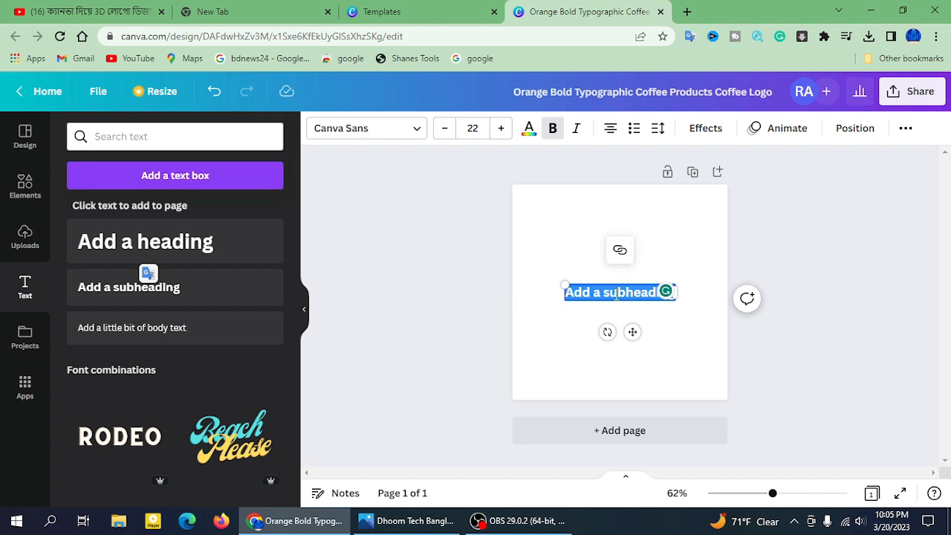
pyautogui.press('BackSpace')
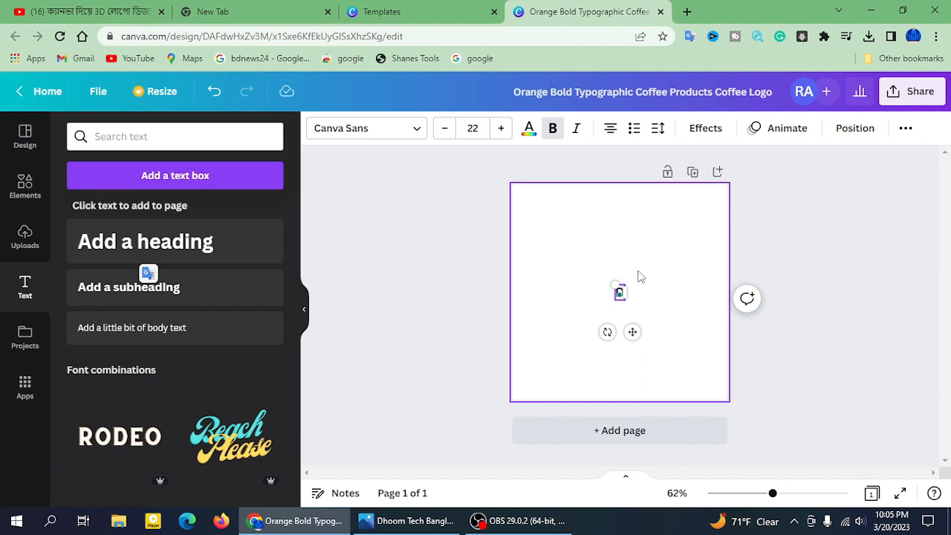
pyautogui.write('DTB')
# Enlarge the DTB text to font size 165 and position it near the middle of the page.
pyautogui.moveTo(606, 285); pyautogui.dragTo(482, 257)
pyautogui.moveTo(598, 276); pyautogui.dragTo(644, 290)
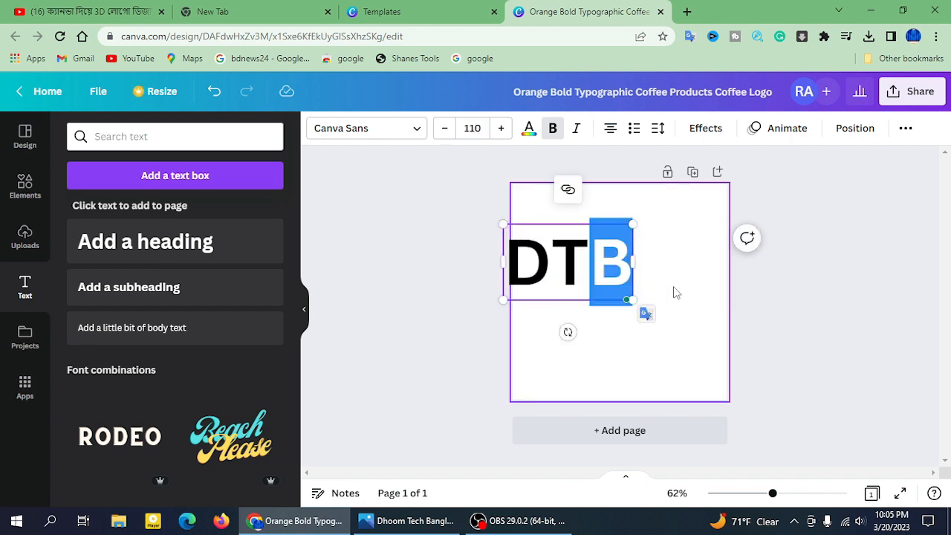
pyautogui.click(673, 292)
pyautogui.moveTo(584, 285); pyautogui.dragTo(637, 305)
pyautogui.moveTo(556, 318); pyautogui.dragTo(513, 345)
pyautogui.moveTo(637, 304); pyautogui.dragTo(630, 290)
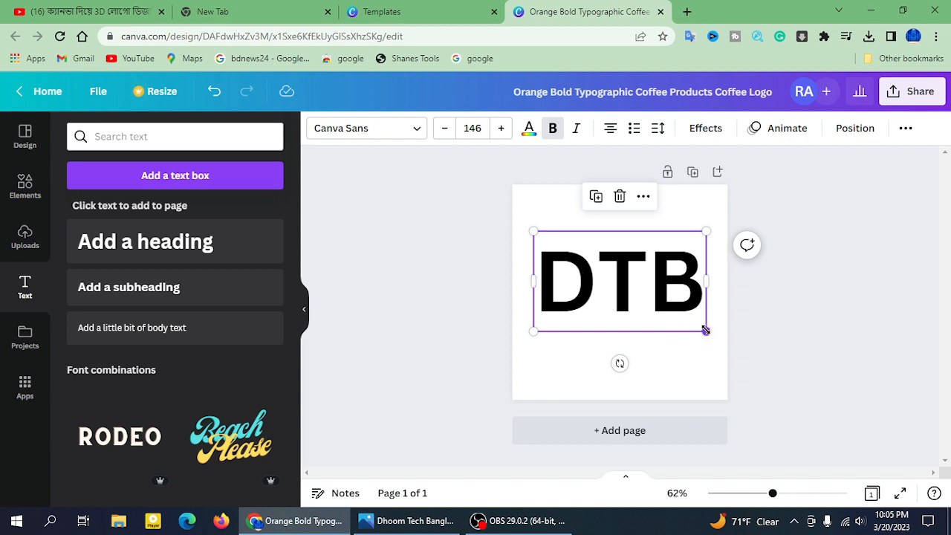
pyautogui.moveTo(706, 330); pyautogui.dragTo(726, 344)
pyautogui.moveTo(634, 308); pyautogui.dragTo(643, 301)
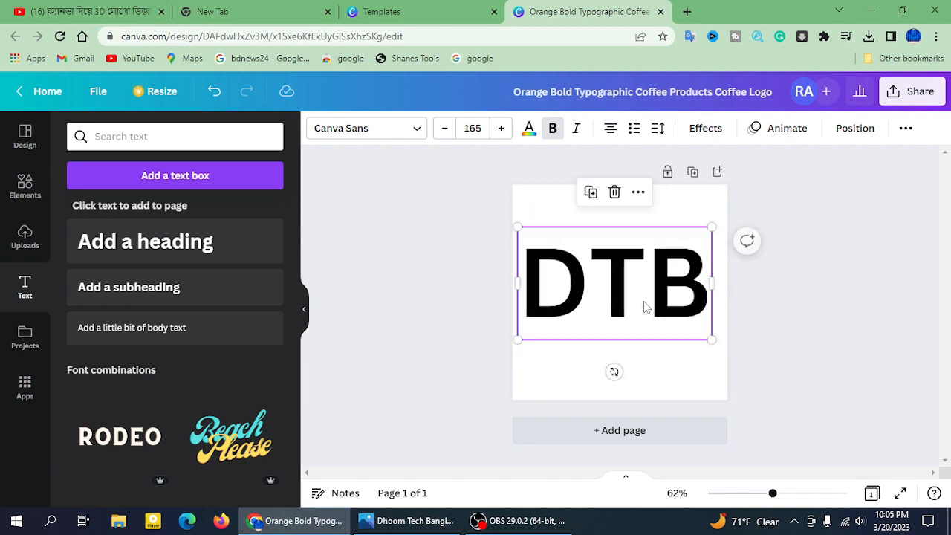
# Nudge the DTB text slightly right and down to centre it horizontally on the page.
pyautogui.press('Right')
pyautogui.press('Right')
pyautogui.press('Right')
pyautogui.press('Right')
pyautogui.press('Right')
pyautogui.press('Right')
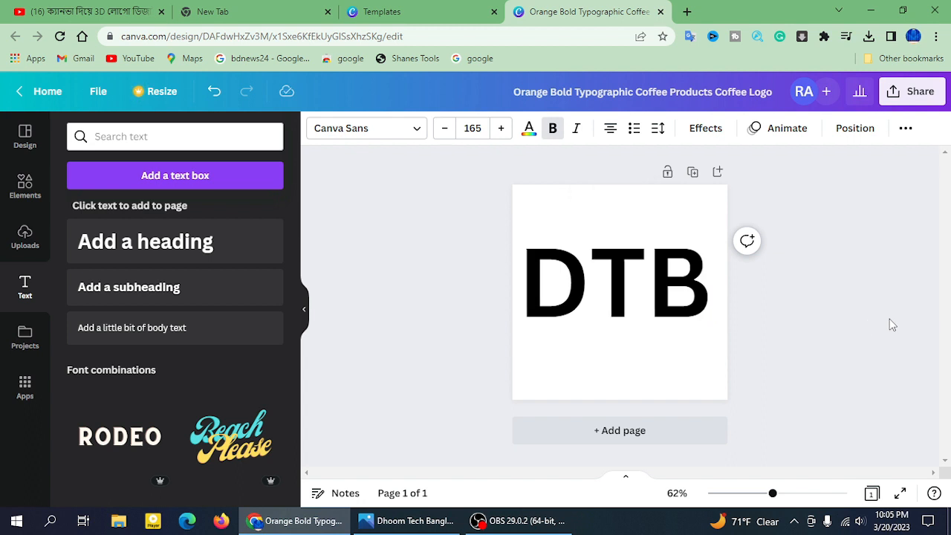
pyautogui.press('Right')
pyautogui.press('Right')
pyautogui.press('Right')
pyautogui.press('Right')
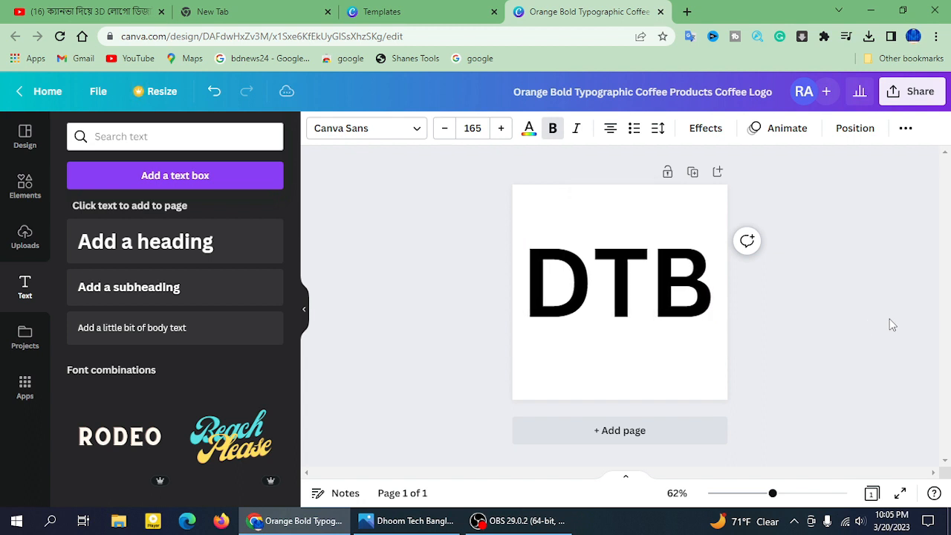
pyautogui.press('Down')
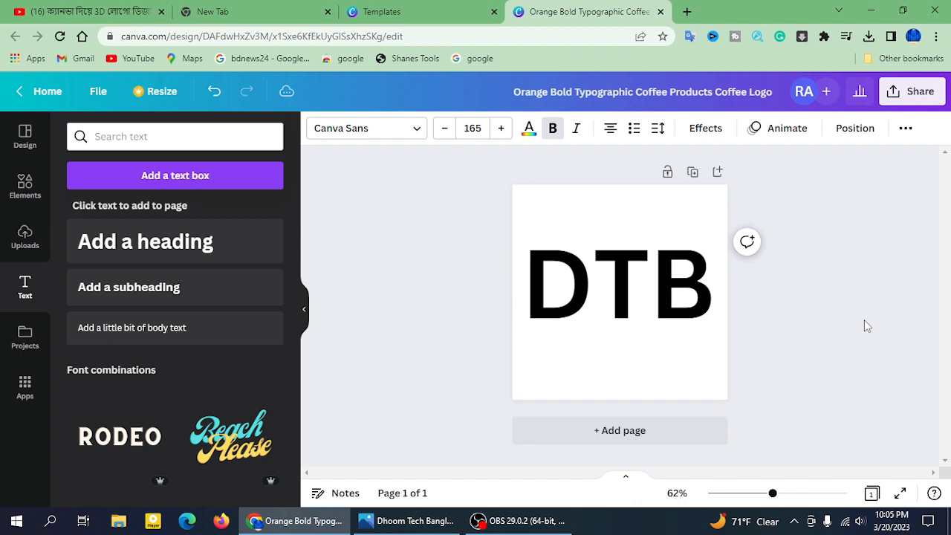
# Change the font of the DTB text to Archivo Black.
pyautogui.click(603, 306)
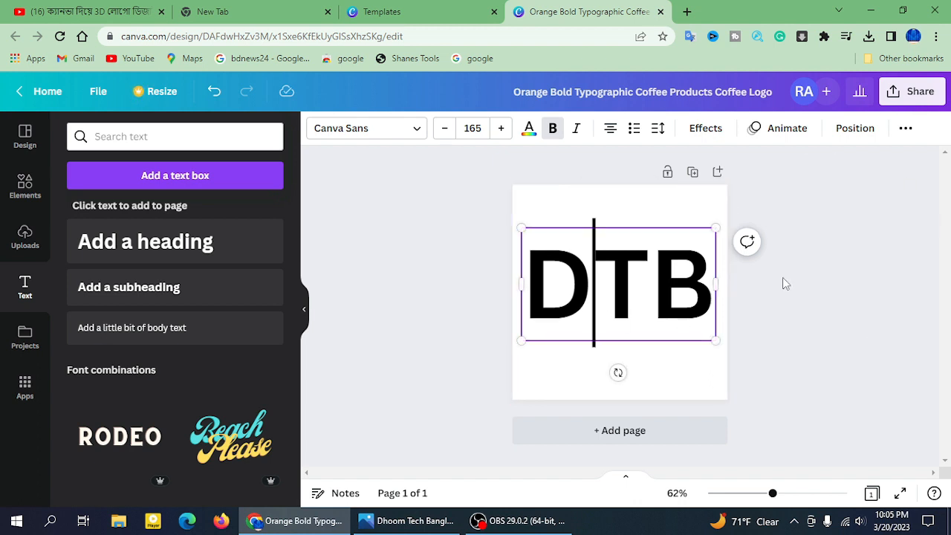
pyautogui.click(398, 138)
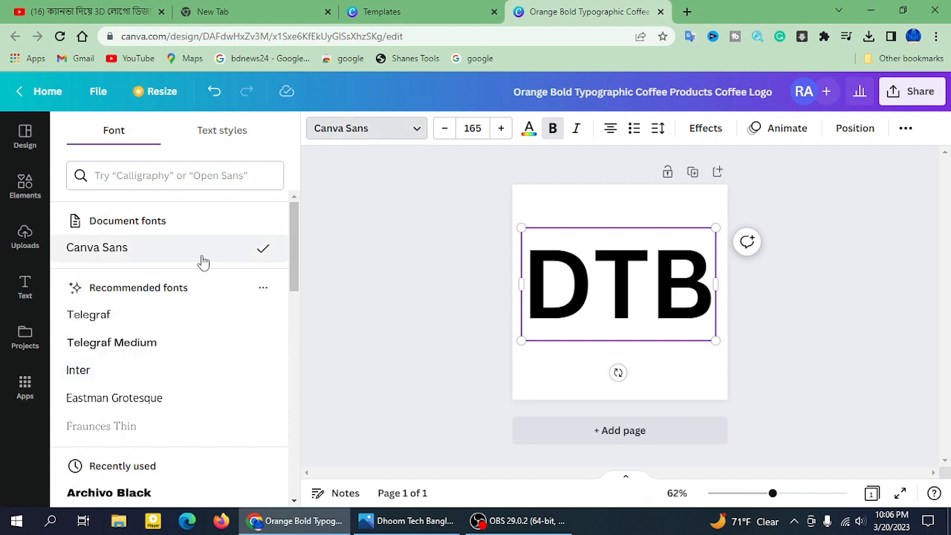
pyautogui.scroll(-3, 210, 233)
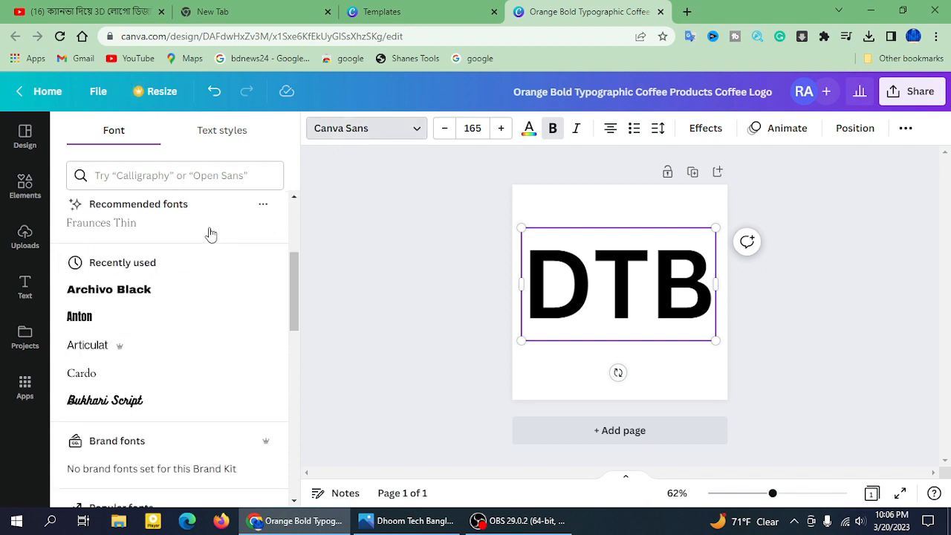
pyautogui.click(628, 284)
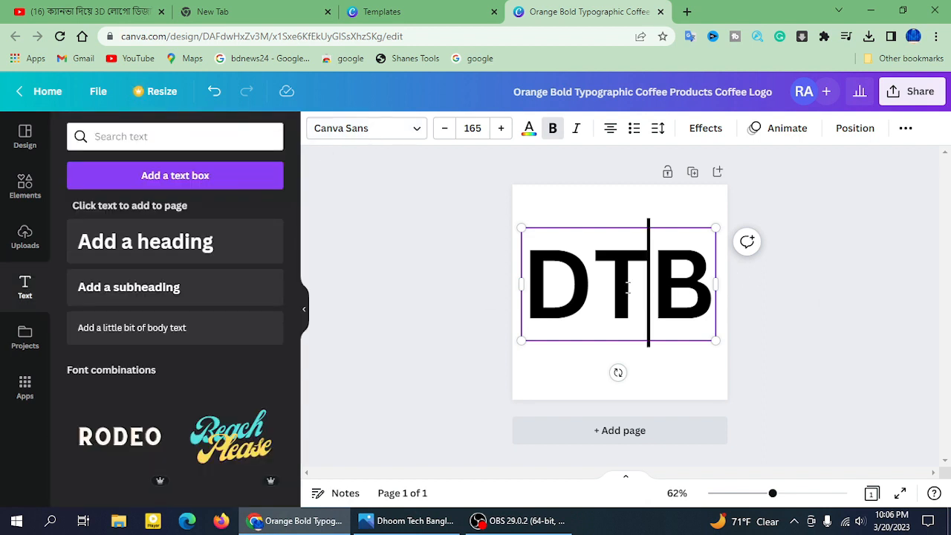
pyautogui.click(787, 287)
pyautogui.click(622, 298)
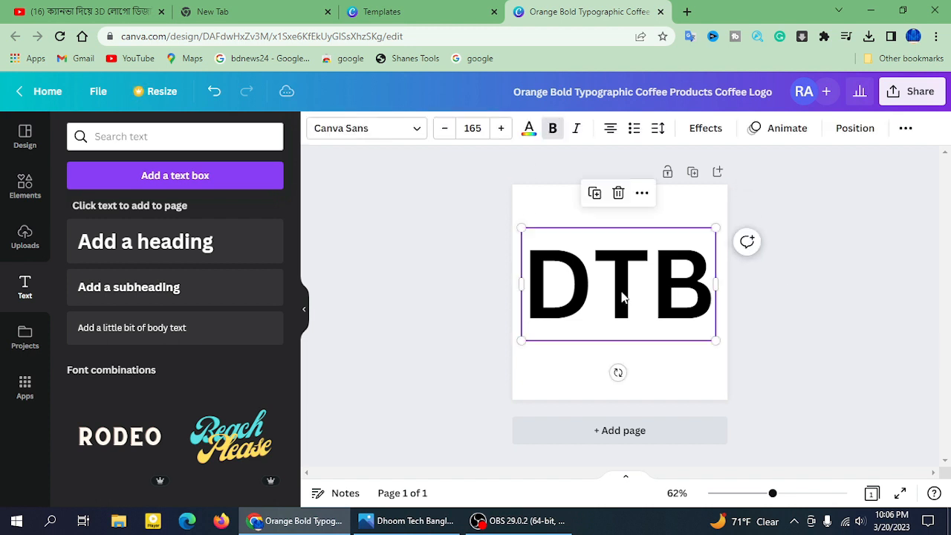
pyautogui.click(414, 132)
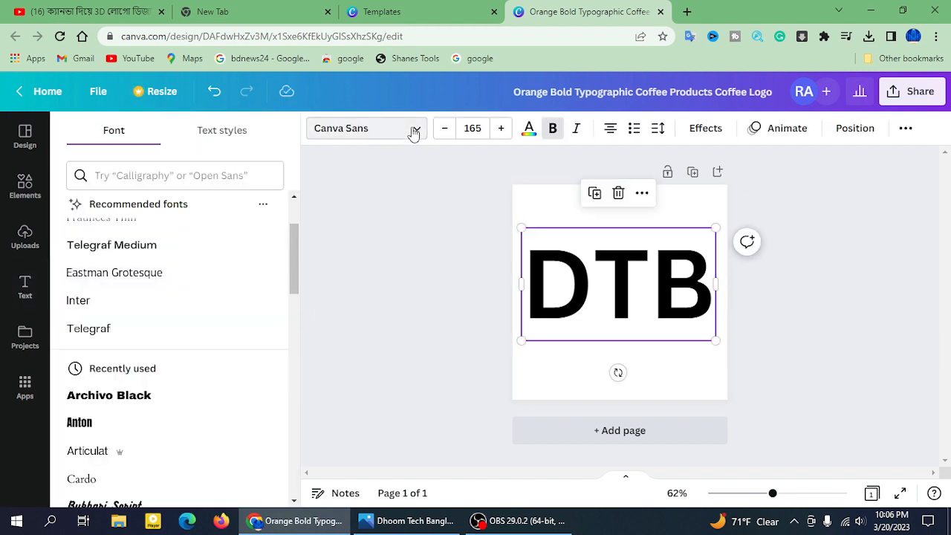
pyautogui.click(107, 402)
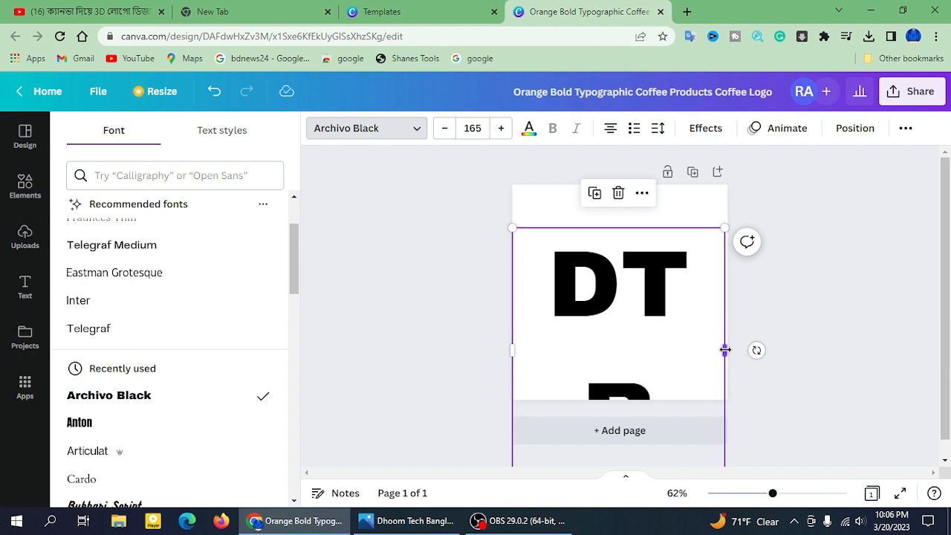
# Resize the DTB text box so the letters fit on one line at font size 153.
pyautogui.moveTo(724, 347)
pyautogui.mouseDown()
pyautogui.moveTo(825, 319)
pyautogui.moveTo(742, 311)
pyautogui.moveTo(729, 301)
pyautogui.moveTo(720, 312)
pyautogui.moveTo(742, 297)
pyautogui.moveTo(753, 321)
pyautogui.moveTo(722, 336)
pyautogui.moveTo(731, 336)
pyautogui.mouseUp()
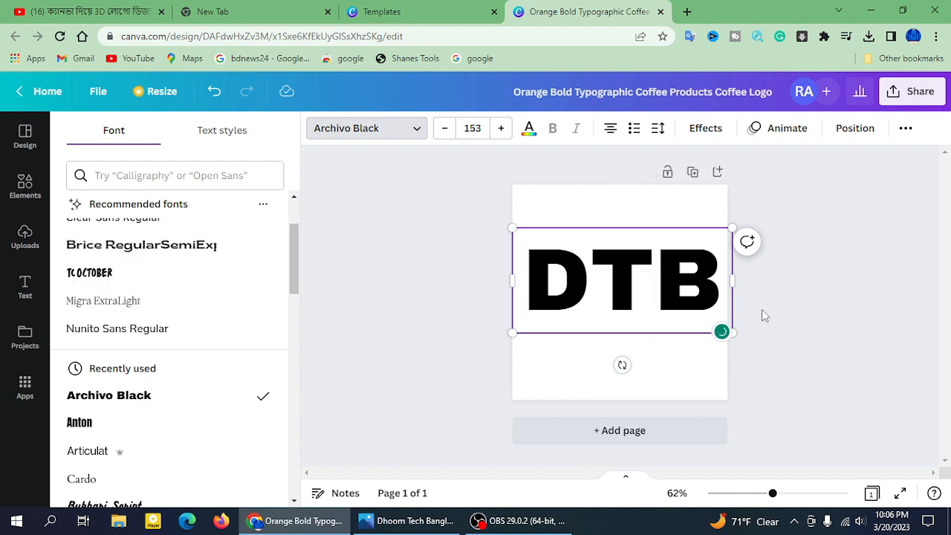
pyautogui.click(703, 278)
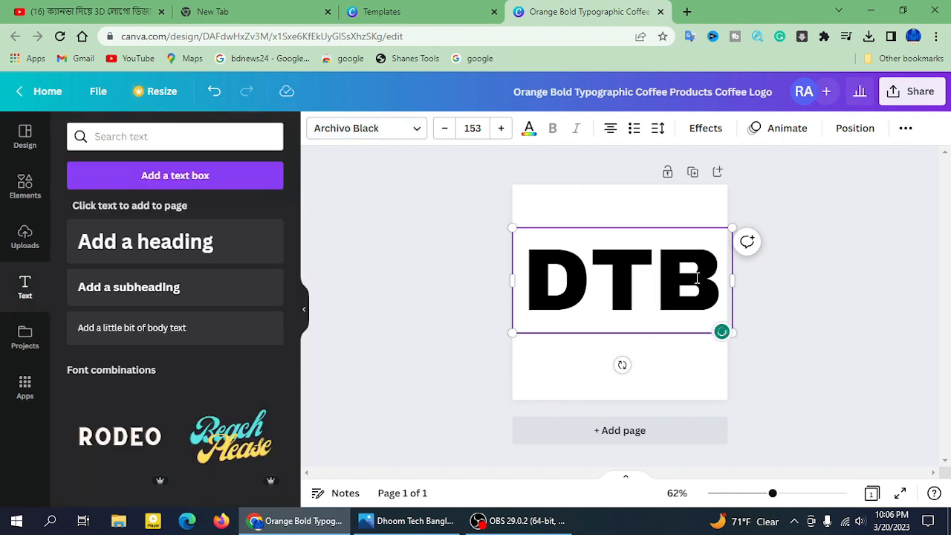
pyautogui.click(838, 231)
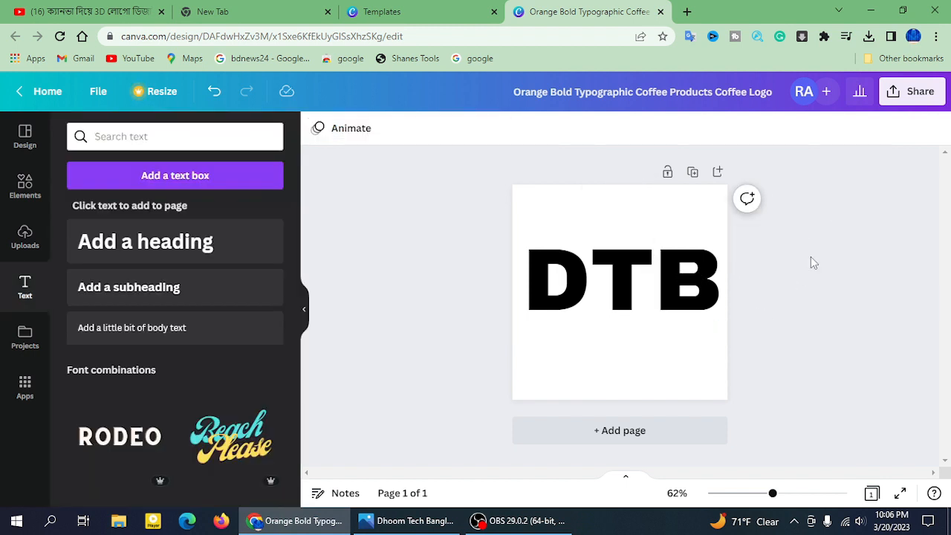
# Nudge the DTB text slightly downward on the page and deselect it.
pyautogui.click(664, 283)
pyautogui.press('Down')
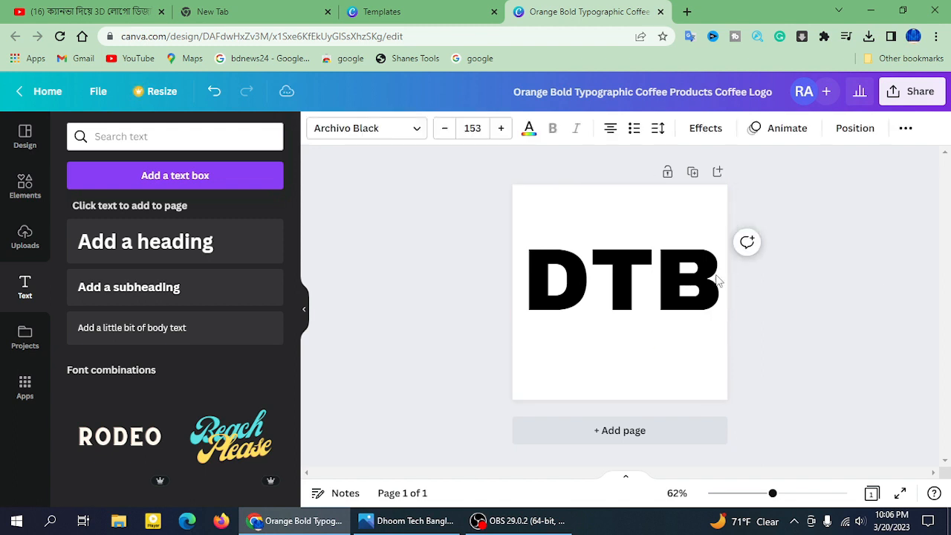
pyautogui.press('Down')
pyautogui.press('Down')
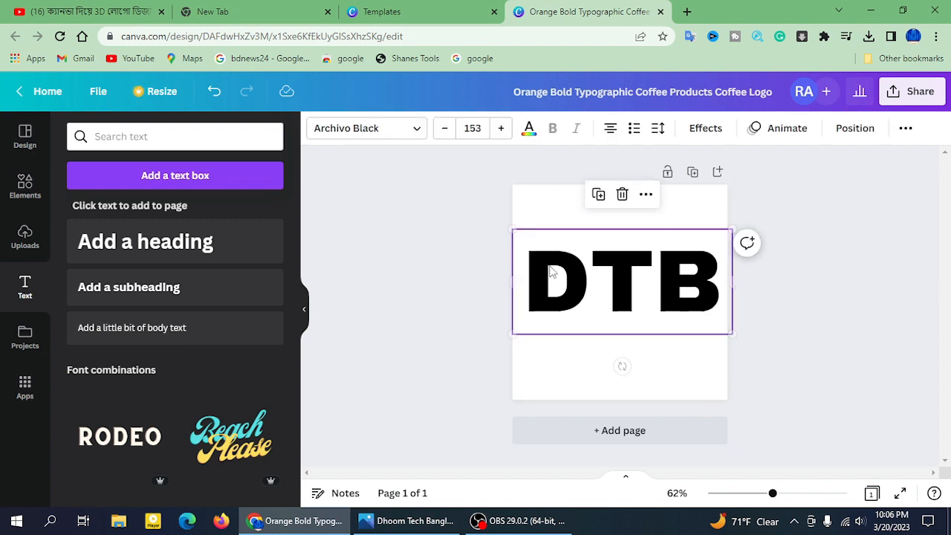
pyautogui.click(822, 253)
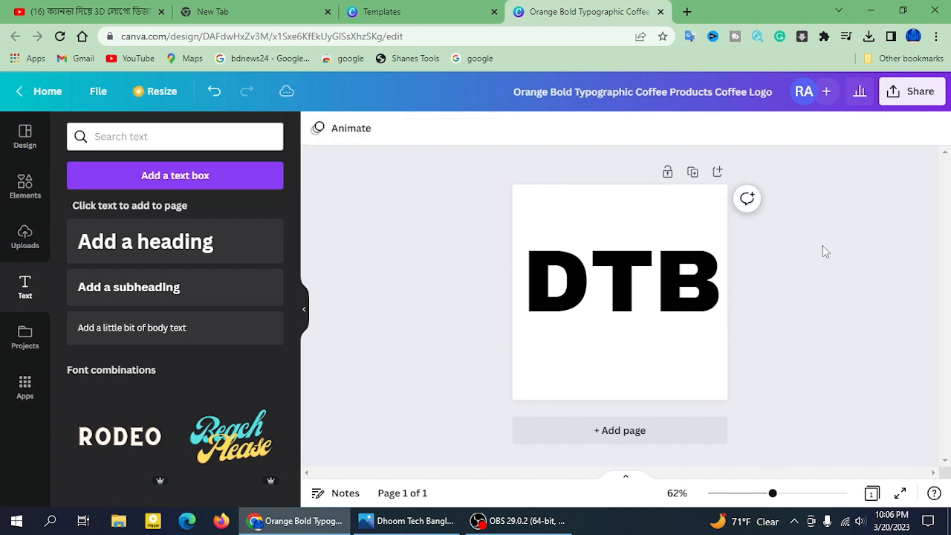
pyautogui.click(649, 295)
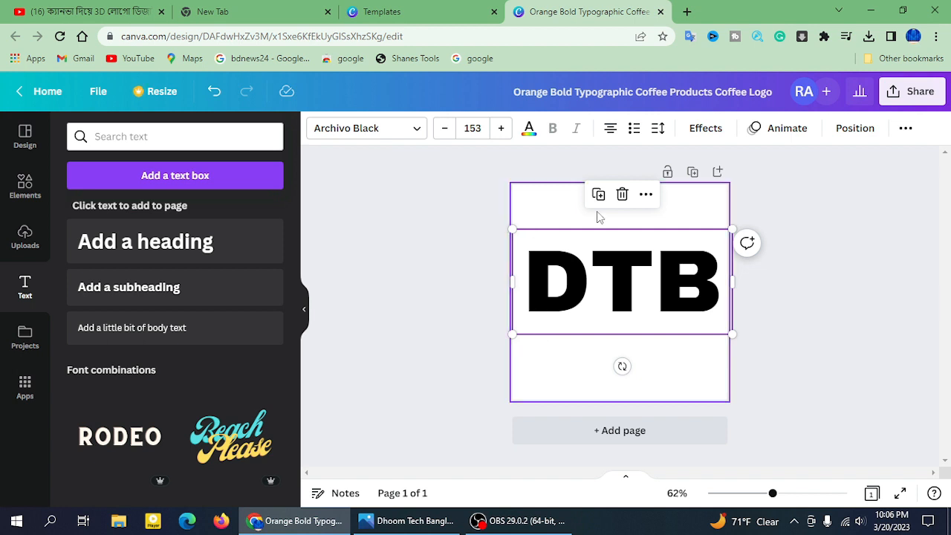
pyautogui.click(416, 247)
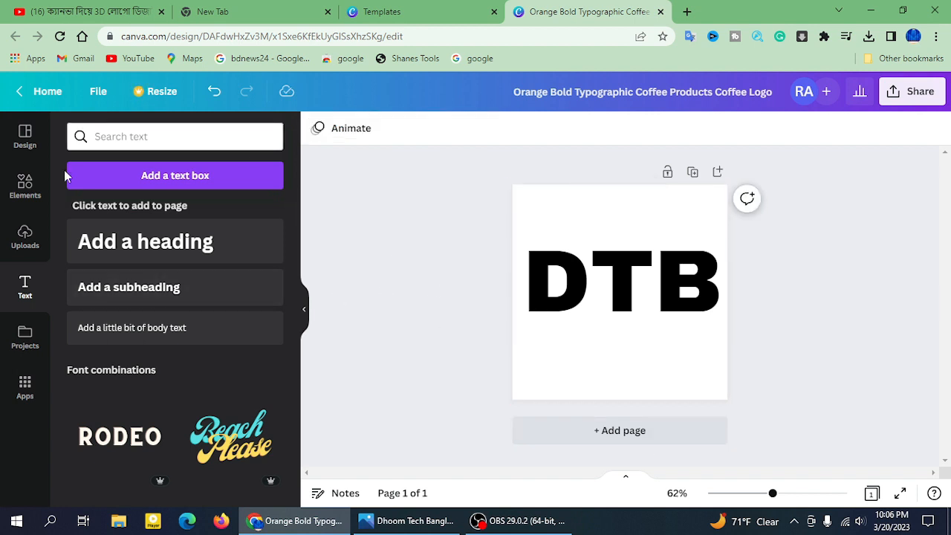
# Find Line elements and limit the results to graphics.
pyautogui.click(23, 182)
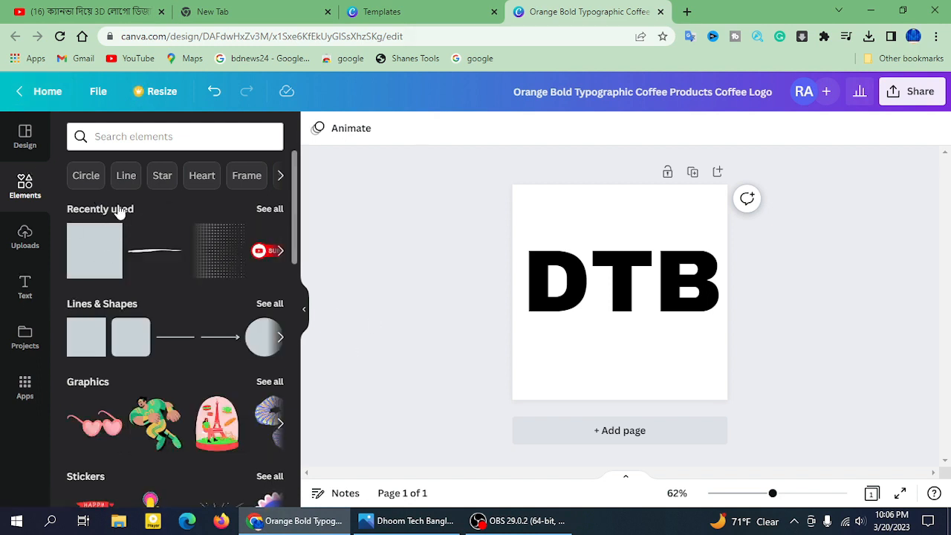
pyautogui.click(126, 183)
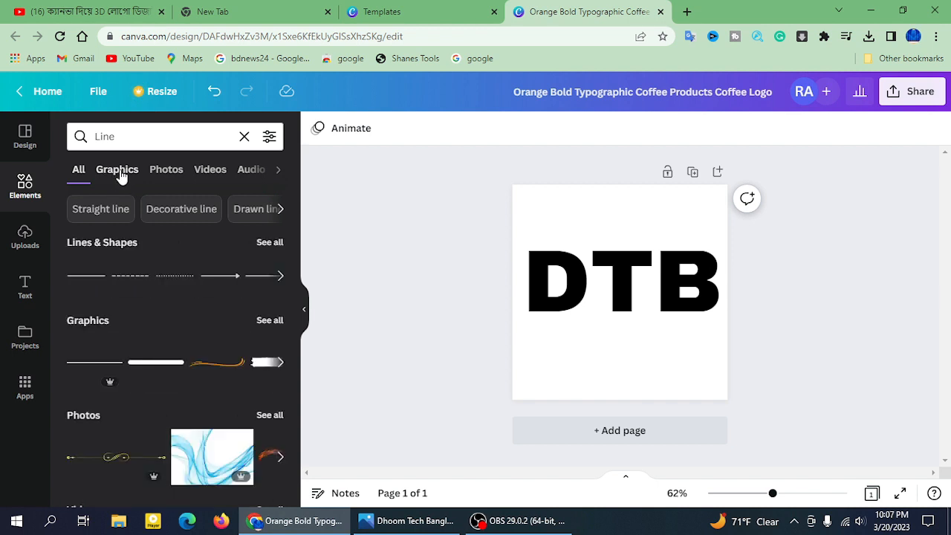
pyautogui.click(119, 171)
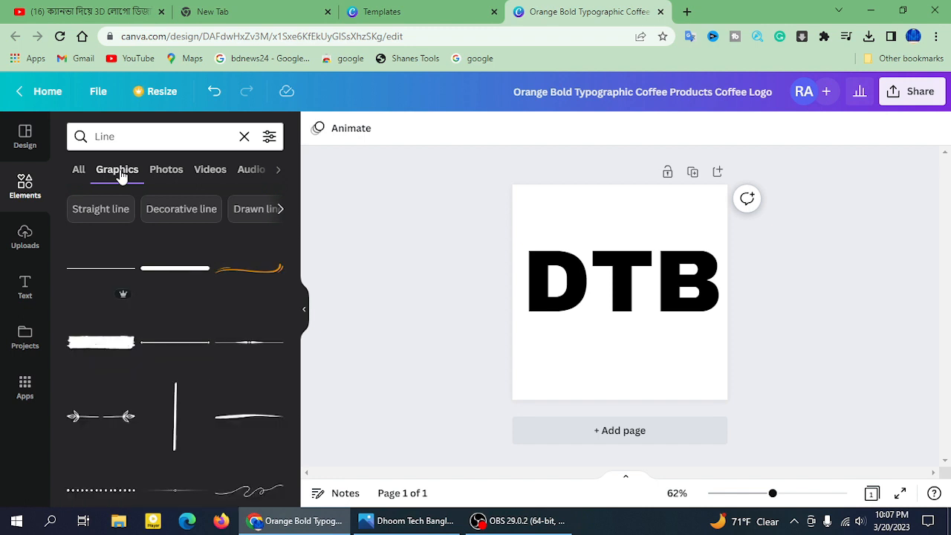
# Browse the line graphics and add the horizontal tapered brush-stroke line to the page.
pyautogui.scroll(-3, 223, 290)
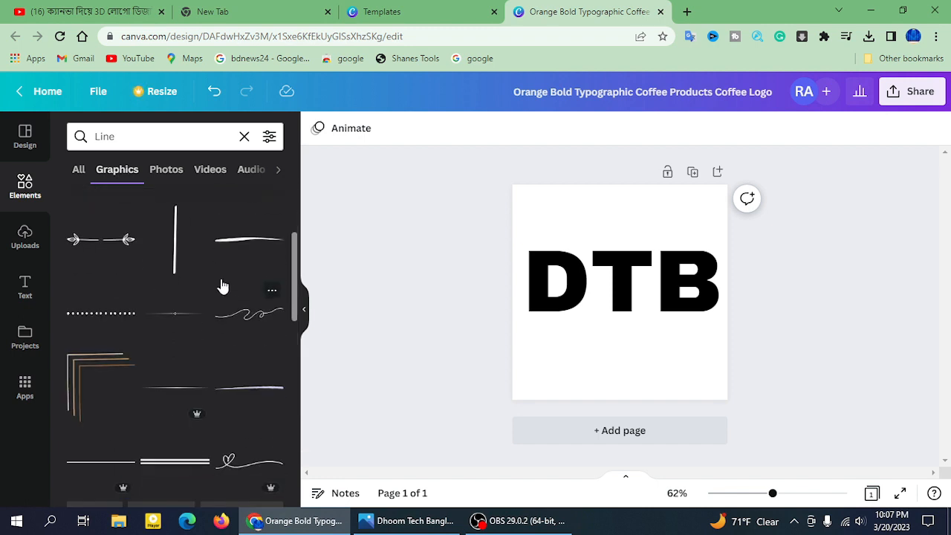
pyautogui.scroll(-3, 201, 308)
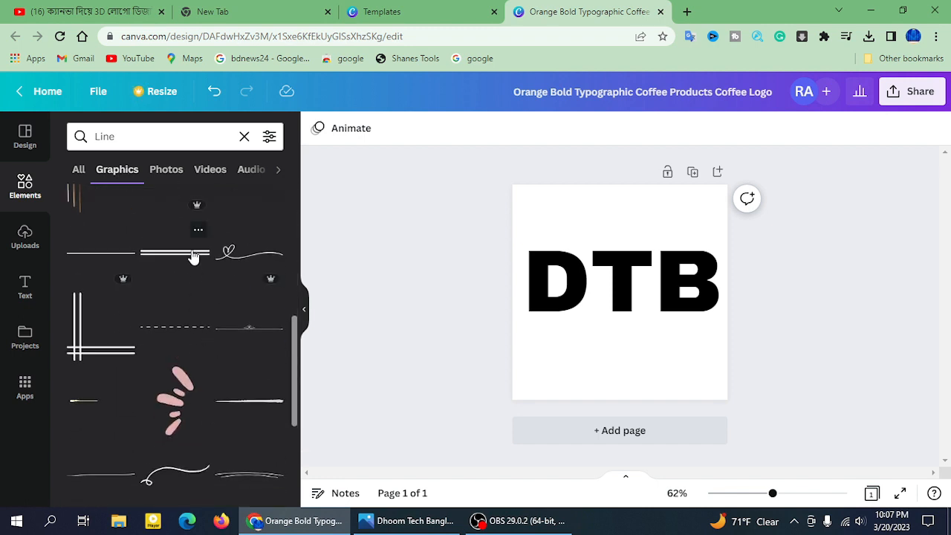
pyautogui.scroll(-6, 192, 257)
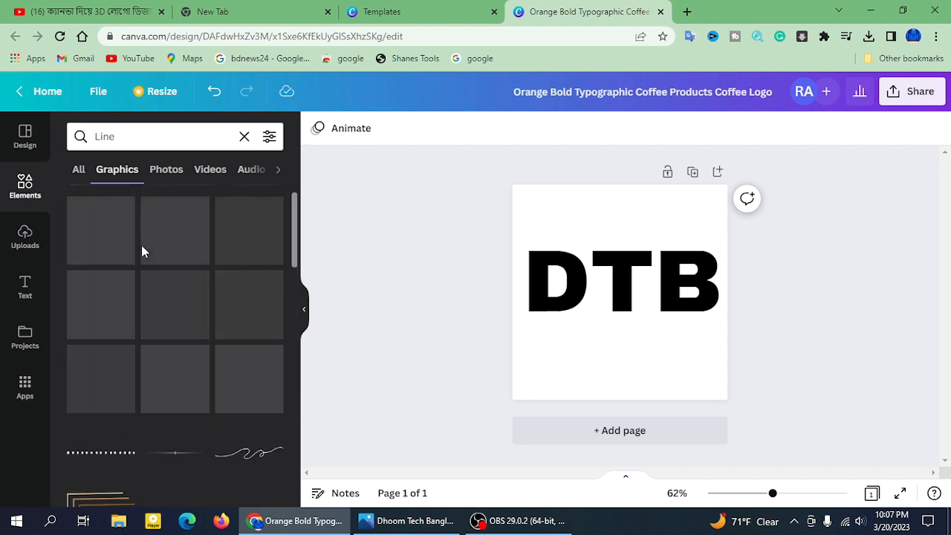
pyautogui.scroll(-5, 196, 259)
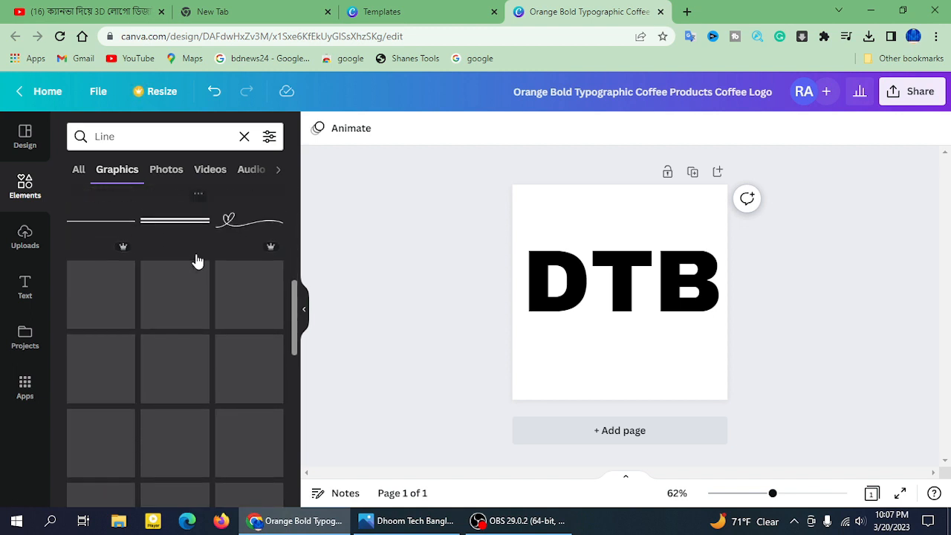
pyautogui.scroll(2, 197, 261)
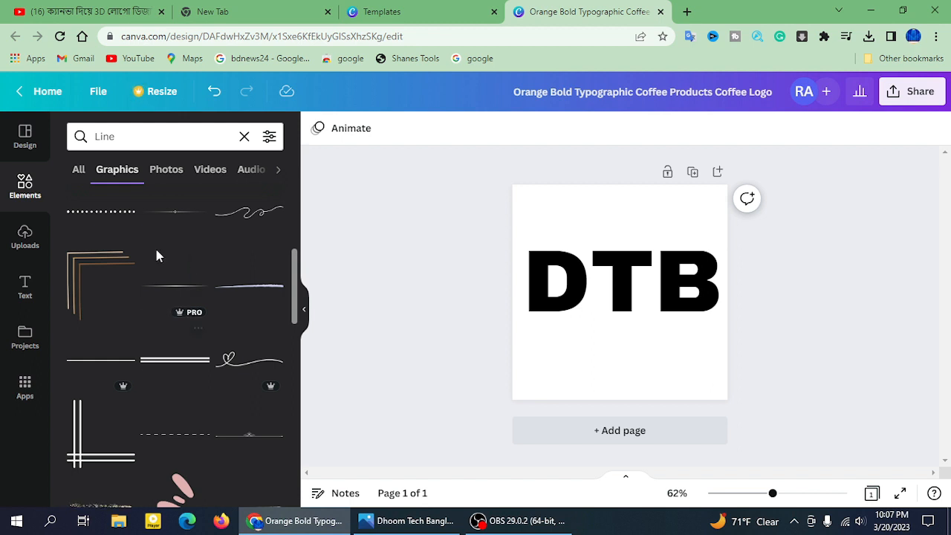
pyautogui.scroll(4, 201, 329)
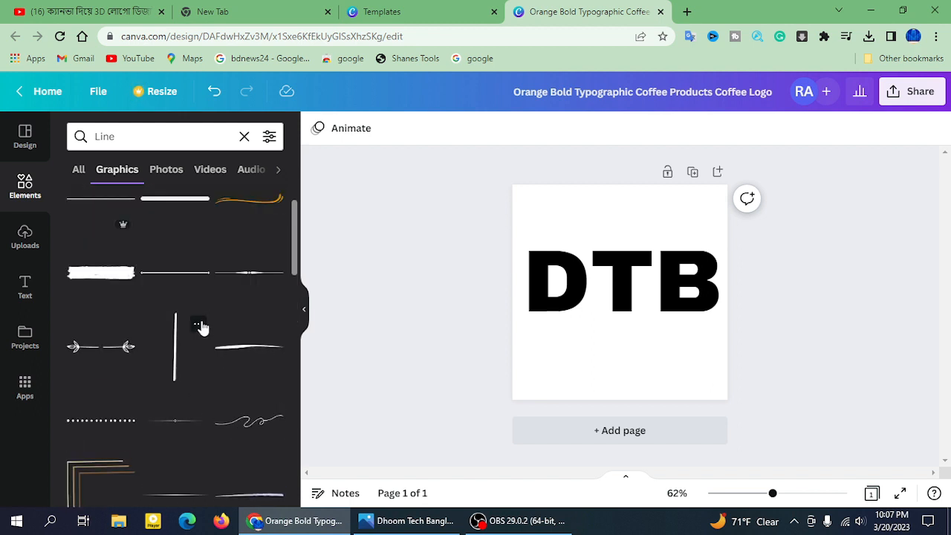
pyautogui.scroll(-4, 221, 272)
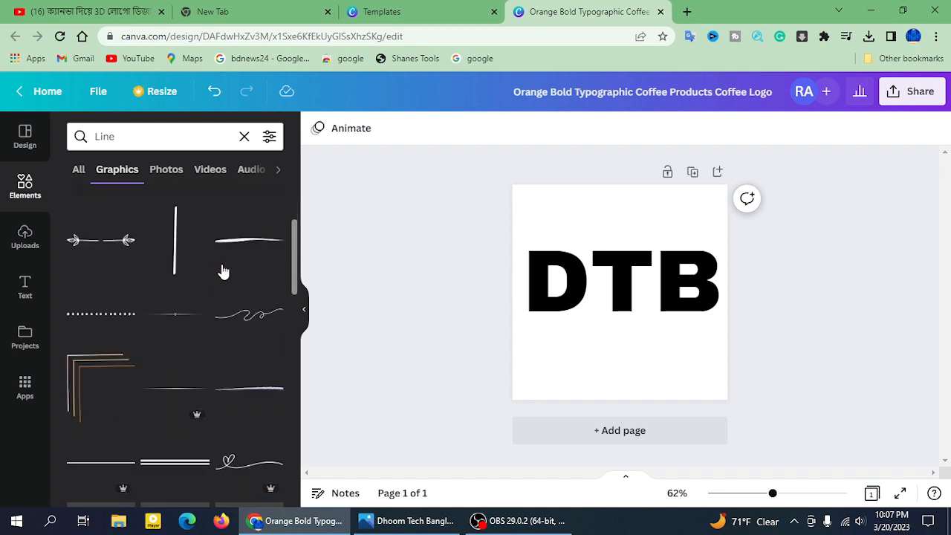
pyautogui.scroll(-3, 223, 272)
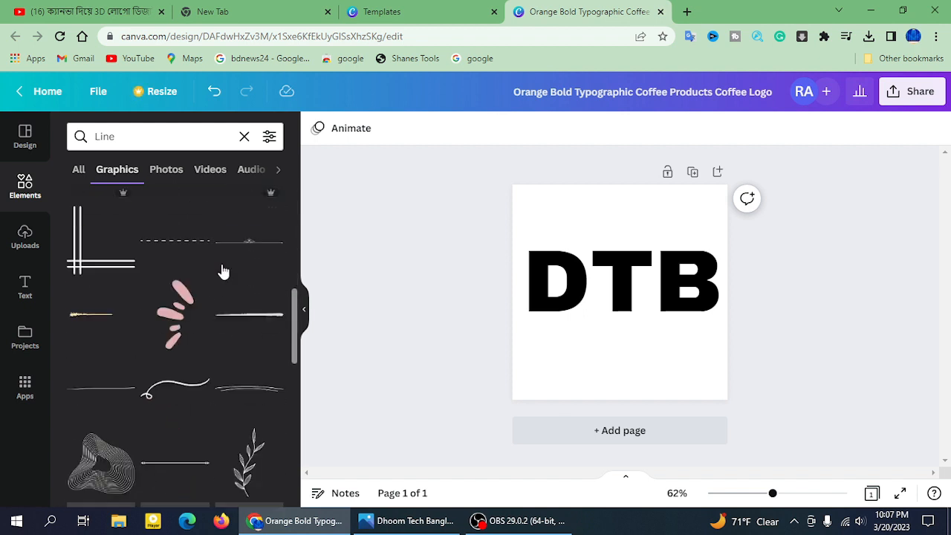
pyautogui.scroll(4, 223, 272)
pyautogui.scroll(3, 223, 272)
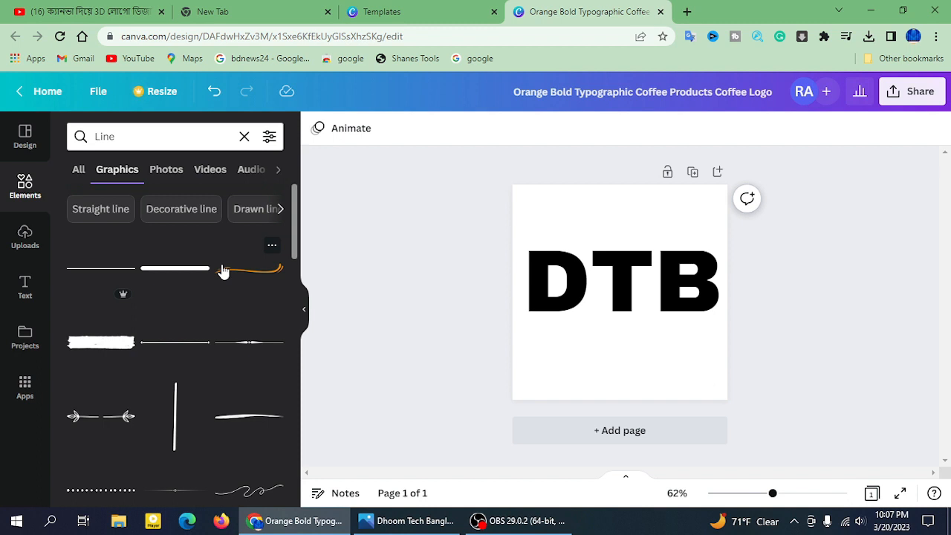
pyautogui.scroll(-2, 203, 272)
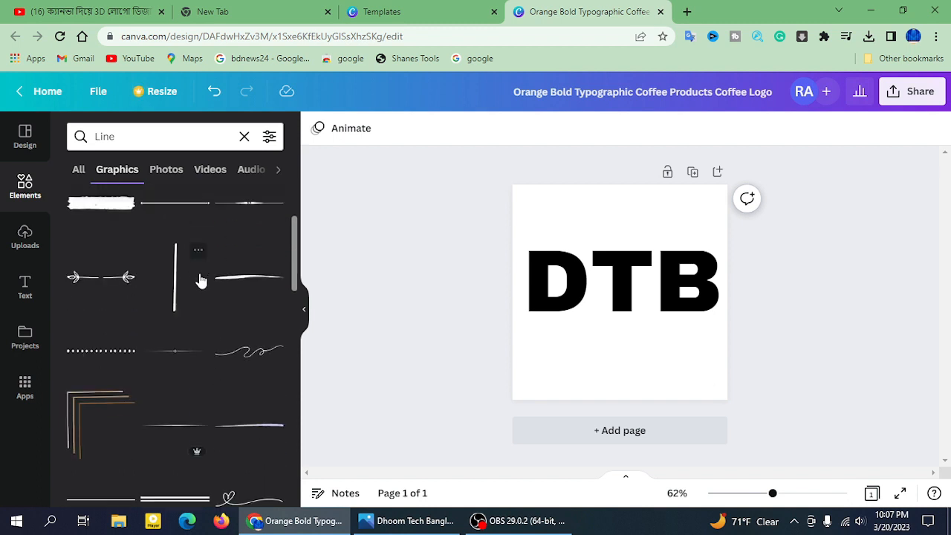
pyautogui.scroll(-2, 230, 303)
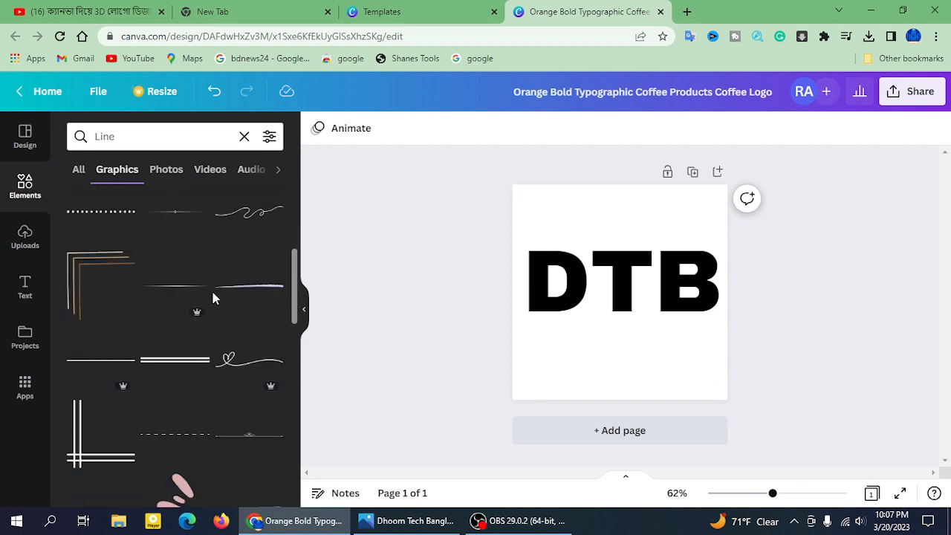
pyautogui.scroll(-2, 211, 288)
pyautogui.scroll(6, 208, 289)
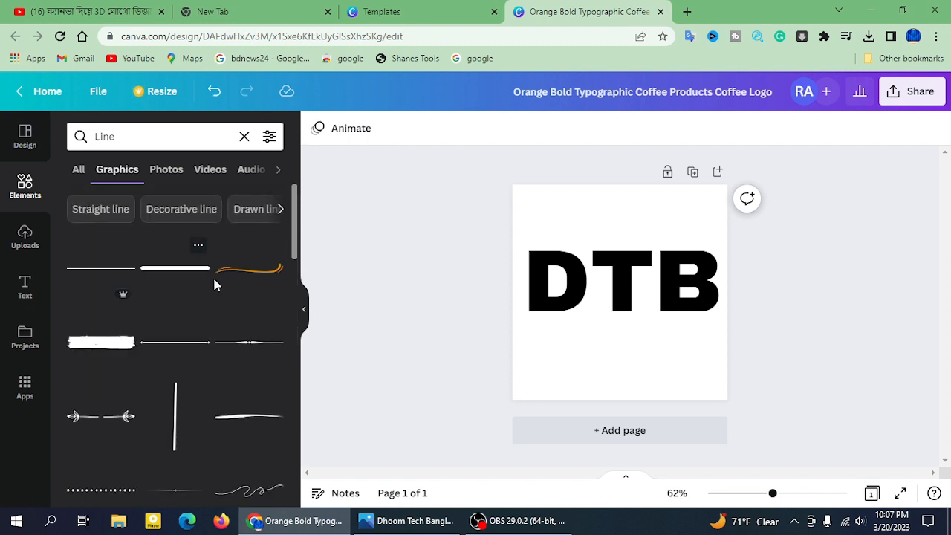
pyautogui.scroll(-2, 223, 323)
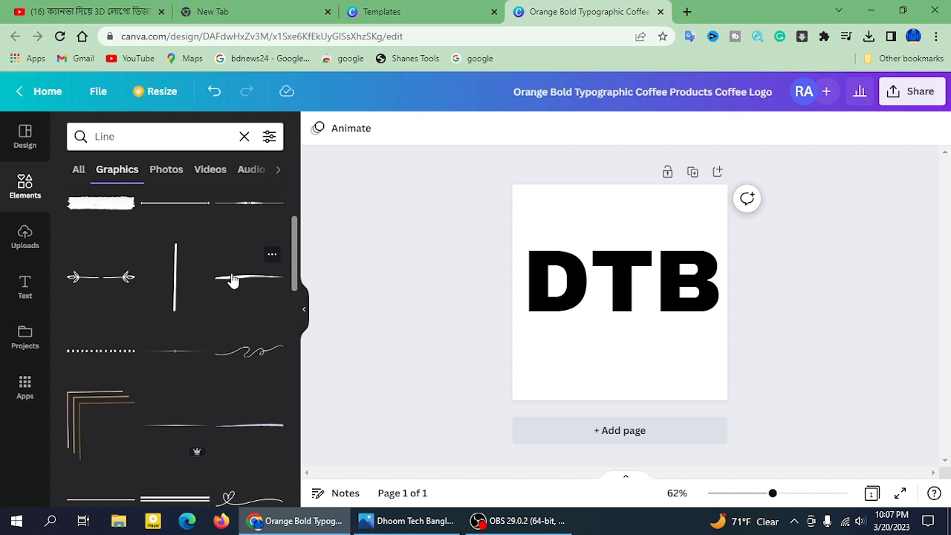
pyautogui.click(232, 280)
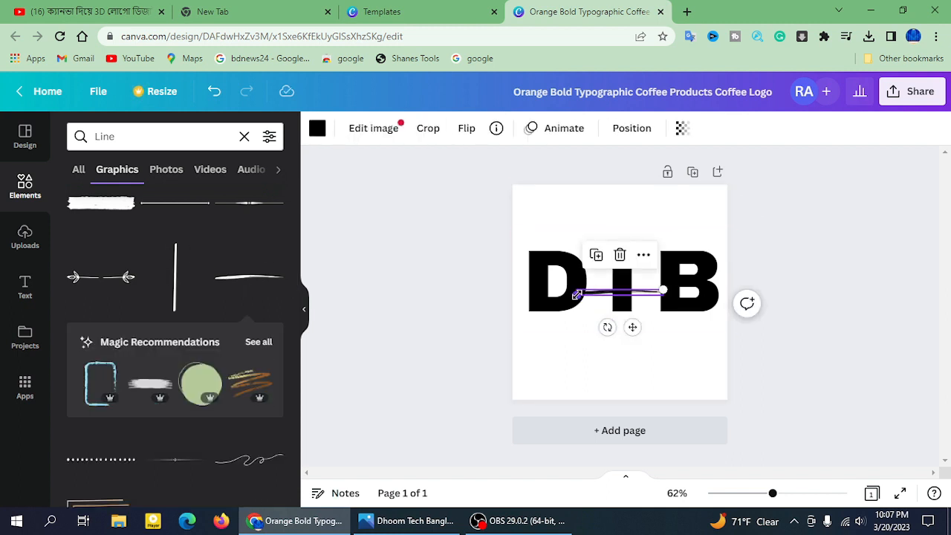
# Enlarge the brush line, tilt it diagonally downward to the right, and move it lower across the DTB letters.
pyautogui.moveTo(578, 295); pyautogui.dragTo(502, 363)
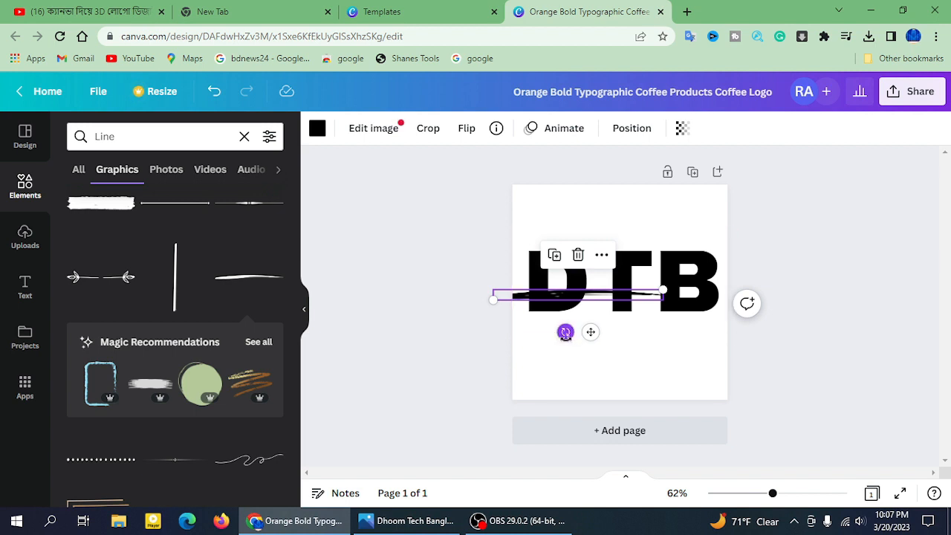
pyautogui.moveTo(566, 333); pyautogui.dragTo(533, 361)
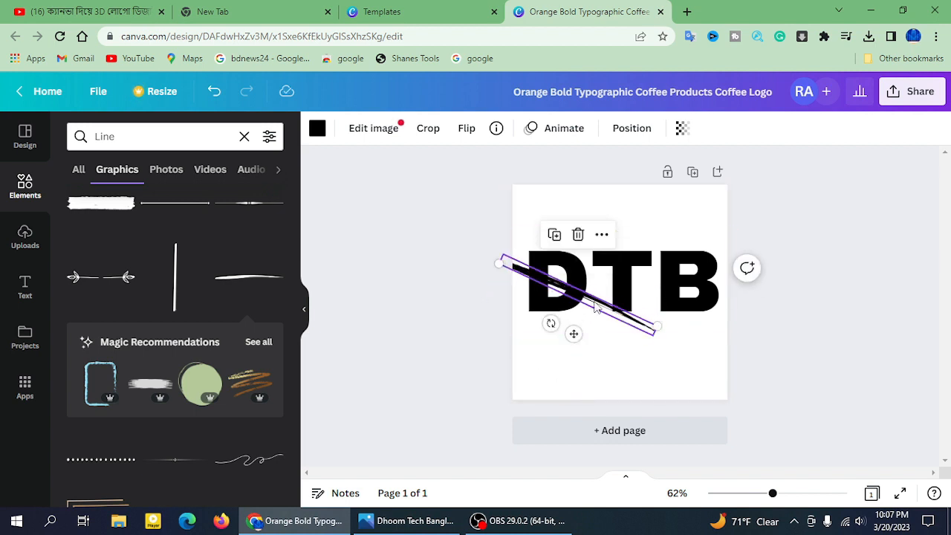
pyautogui.moveTo(601, 309); pyautogui.dragTo(648, 341)
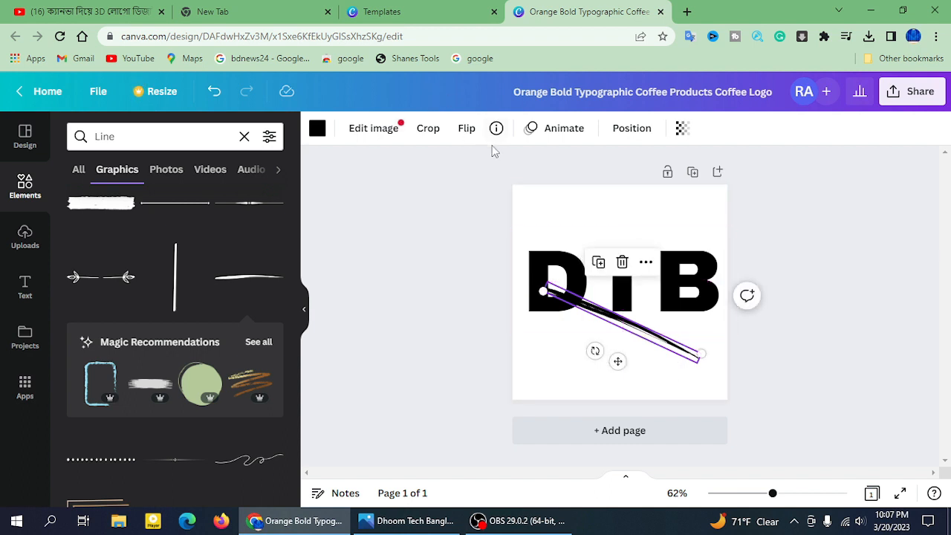
# Flip the brush line horizontally, then raise it over the letters and enlarge it toward the D.
pyautogui.click(463, 134)
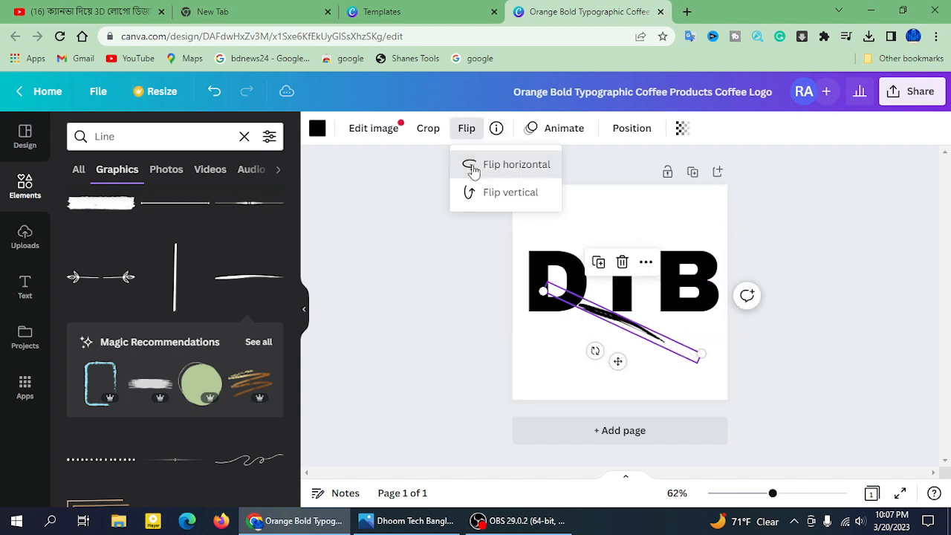
pyautogui.moveTo(661, 353); pyautogui.dragTo(636, 290)
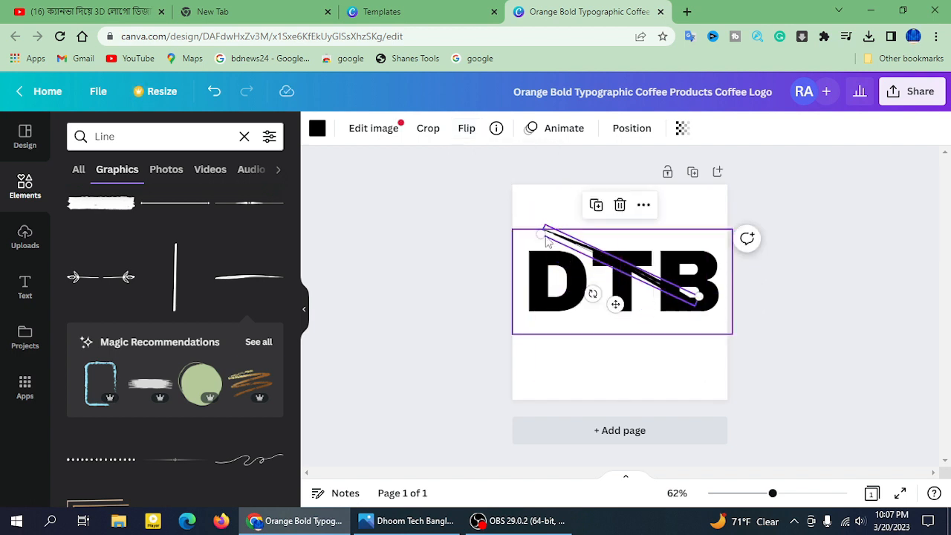
pyautogui.moveTo(547, 239); pyautogui.dragTo(517, 244)
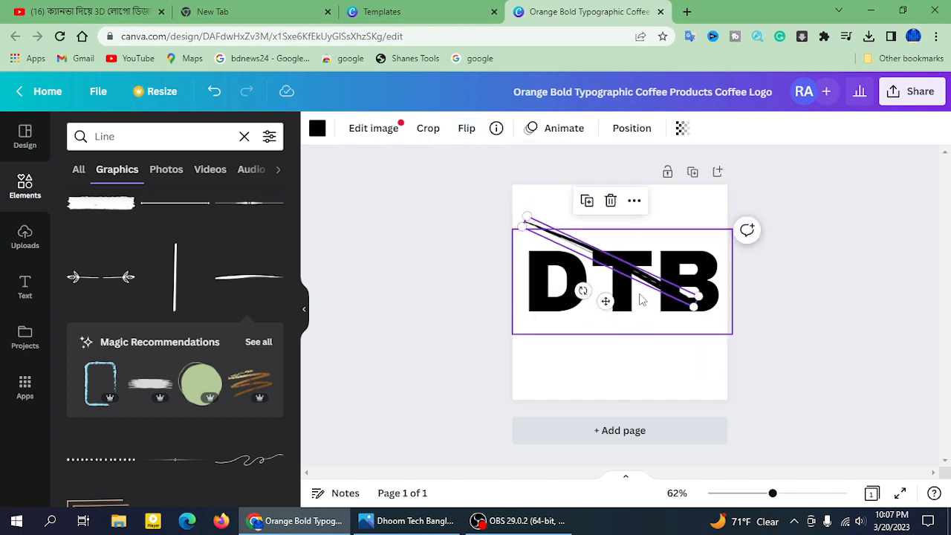
# Flatten the brush line's diagonal tilt, lengthen it to span all three letters, and shift it up and right.
pyautogui.moveTo(640, 278); pyautogui.dragTo(585, 322)
pyautogui.moveTo(630, 296); pyautogui.dragTo(620, 281)
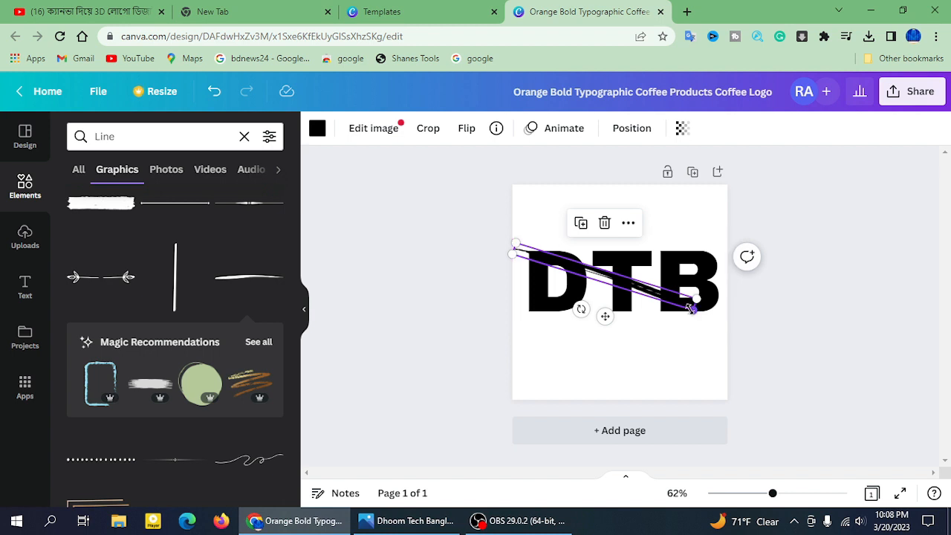
pyautogui.moveTo(698, 310); pyautogui.dragTo(709, 328)
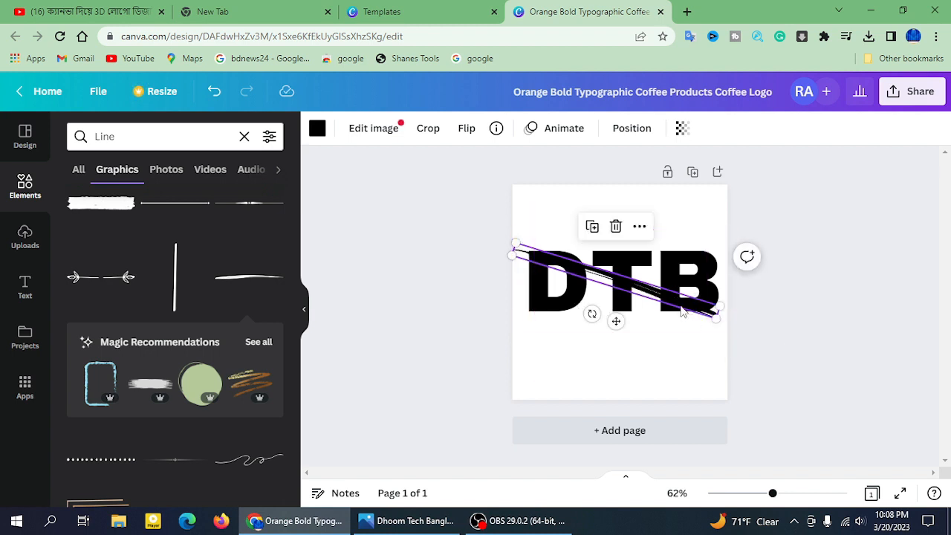
pyautogui.moveTo(672, 301); pyautogui.dragTo(696, 283)
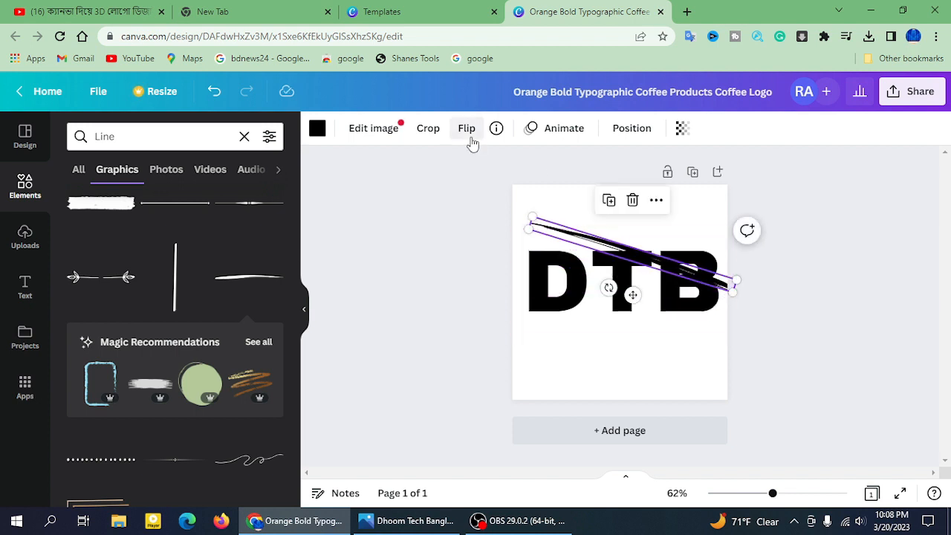
# Flip the brush line horizontally again, rotate it about half a turn, and place it diagonally across the DTB letters.
pyautogui.click(471, 136)
pyautogui.click(489, 173)
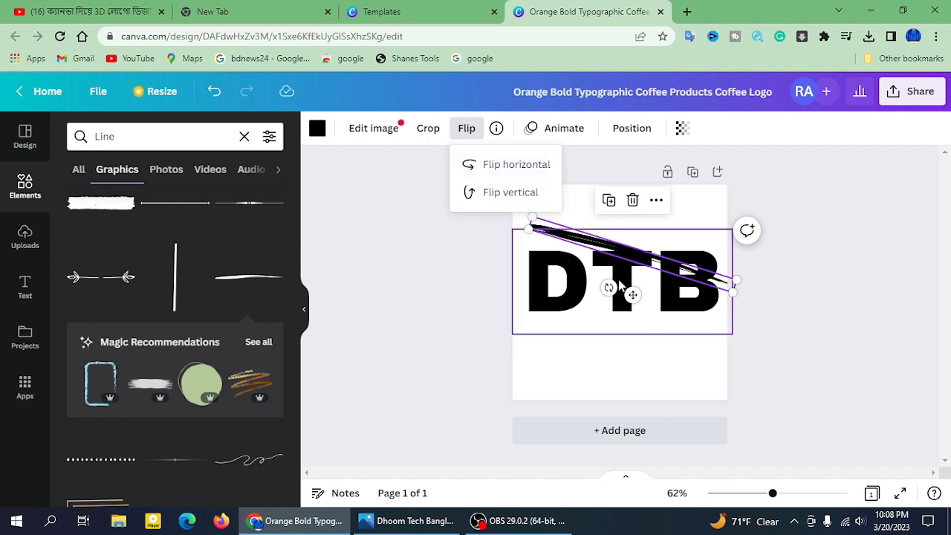
pyautogui.moveTo(608, 287)
pyautogui.mouseDown()
pyautogui.moveTo(641, 327)
pyautogui.moveTo(785, 285)
pyautogui.moveTo(701, 200)
pyautogui.moveTo(657, 207)
pyautogui.moveTo(684, 213)
pyautogui.moveTo(669, 201)
pyautogui.mouseUp()
pyautogui.moveTo(669, 277)
pyautogui.mouseDown()
pyautogui.moveTo(663, 296)
pyautogui.moveTo(648, 299)
pyautogui.mouseUp()
pyautogui.click(654, 361)
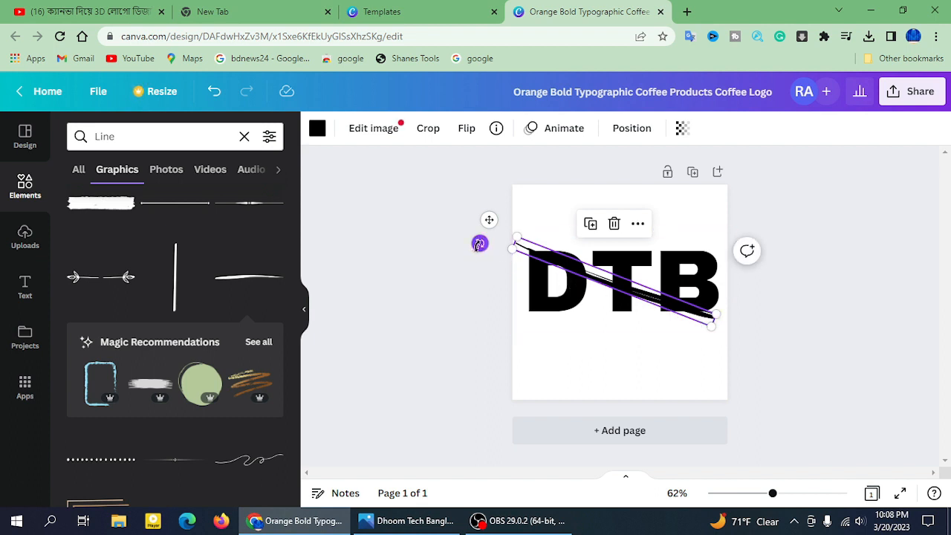
# Fine-tune the brush line's tilt and position so it runs from above the D to the foot of the B.
pyautogui.moveTo(480, 244)
pyautogui.mouseDown()
pyautogui.moveTo(471, 240)
pyautogui.moveTo(474, 253)
pyautogui.moveTo(492, 230)
pyautogui.mouseUp()
pyautogui.click(589, 369)
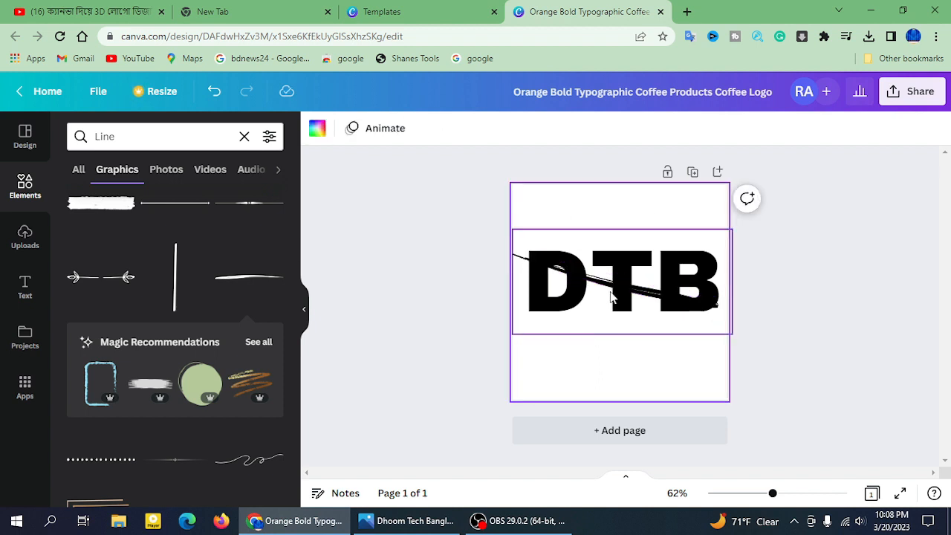
pyautogui.moveTo(616, 293); pyautogui.dragTo(618, 283)
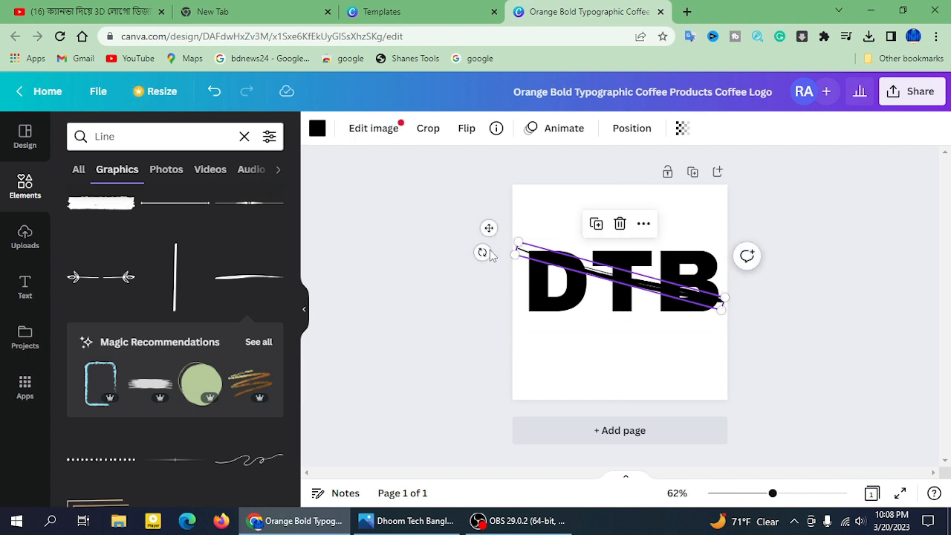
pyautogui.moveTo(483, 253); pyautogui.dragTo(520, 226)
pyautogui.click(569, 314)
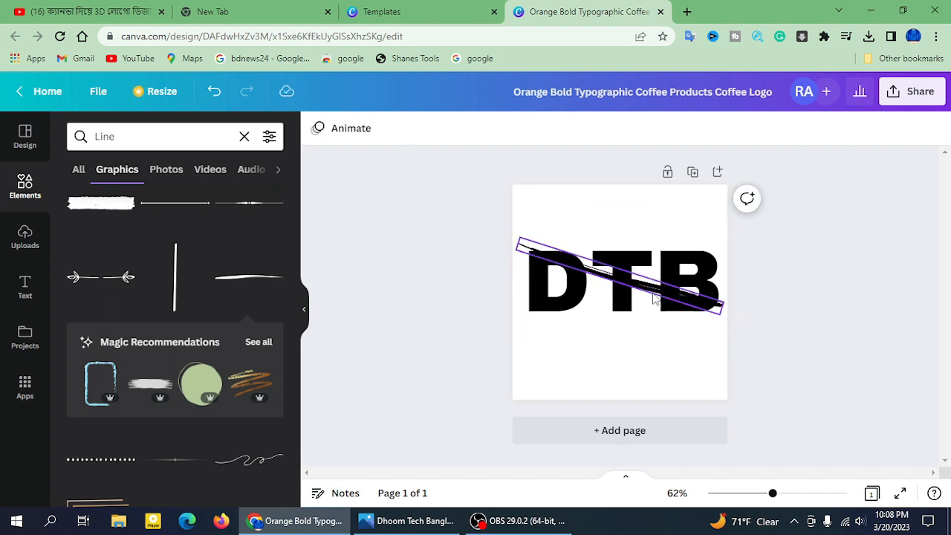
# Shift the brush line slightly left and lengthen its lower end to just past the B.
pyautogui.moveTo(648, 292); pyautogui.dragTo(641, 290)
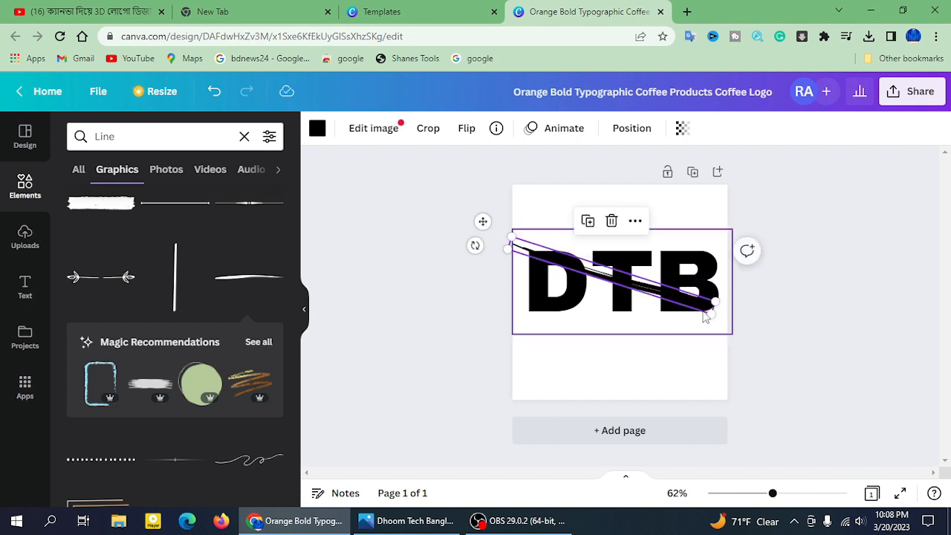
pyautogui.moveTo(711, 314); pyautogui.dragTo(679, 309)
pyautogui.click(777, 294)
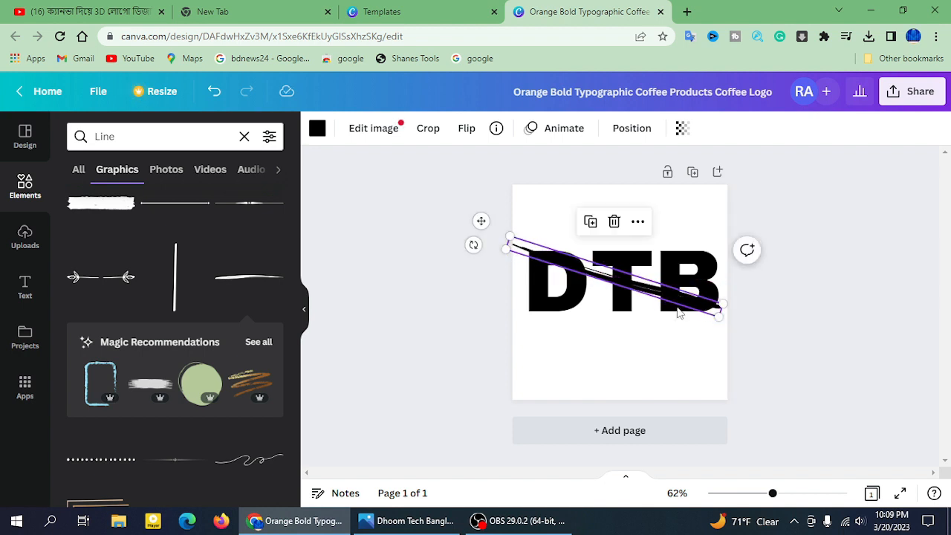
# Add a square shape to the page and move it down below the T.
pyautogui.click(679, 362)
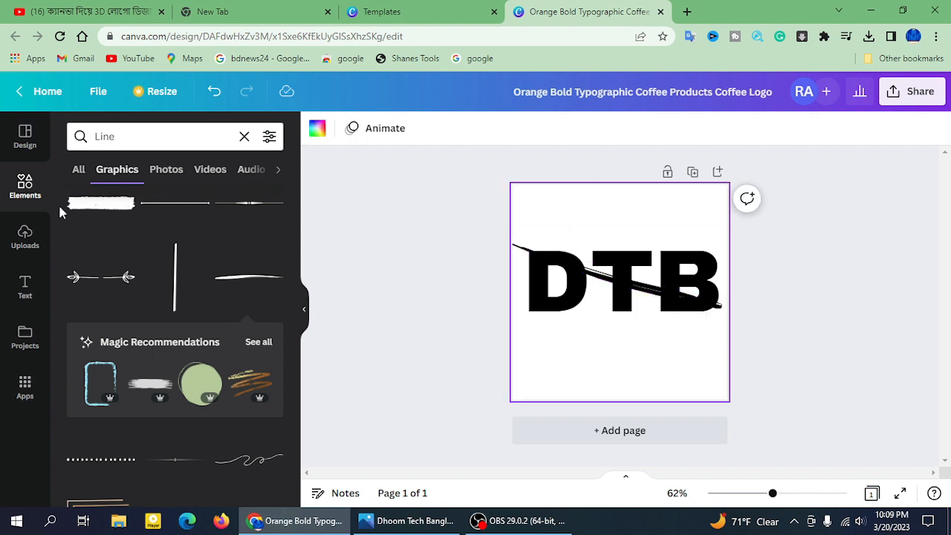
pyautogui.click(24, 195)
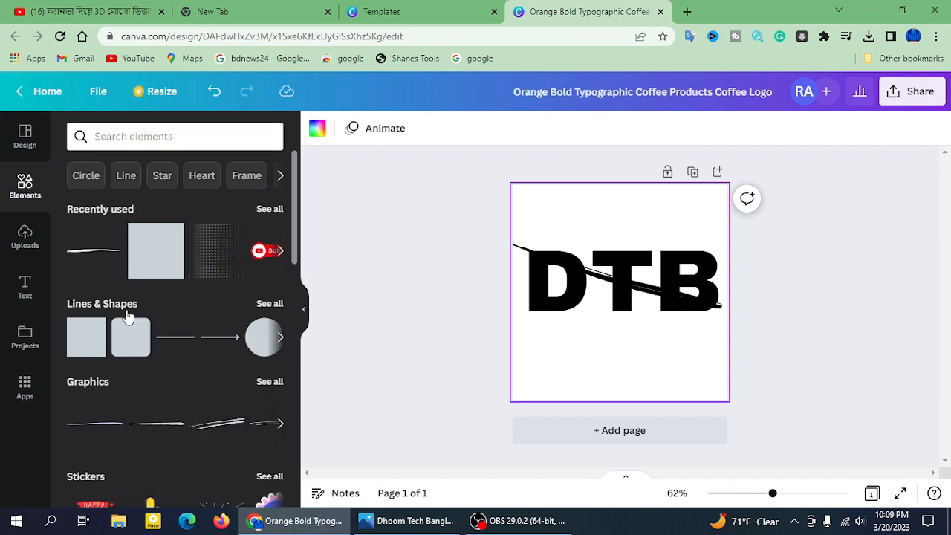
pyautogui.click(81, 341)
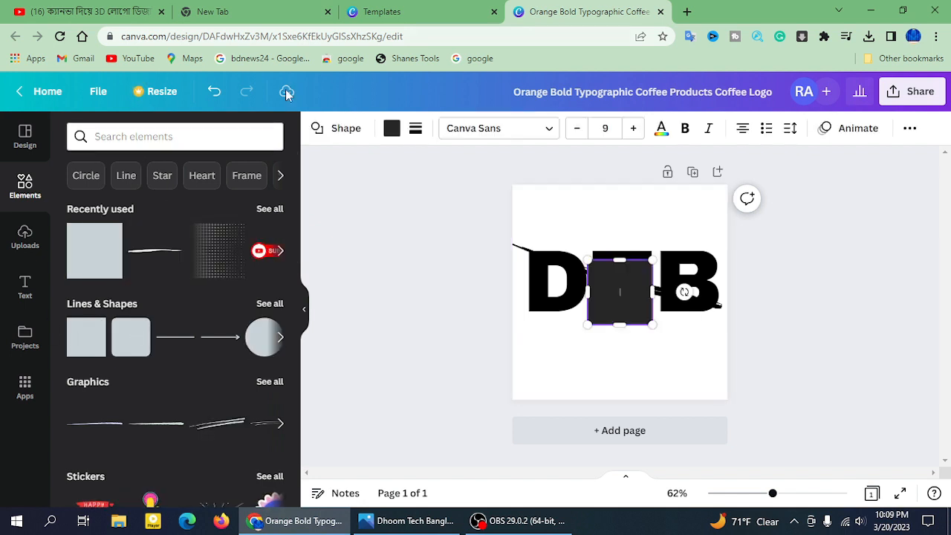
pyautogui.moveTo(623, 321); pyautogui.dragTo(628, 363)
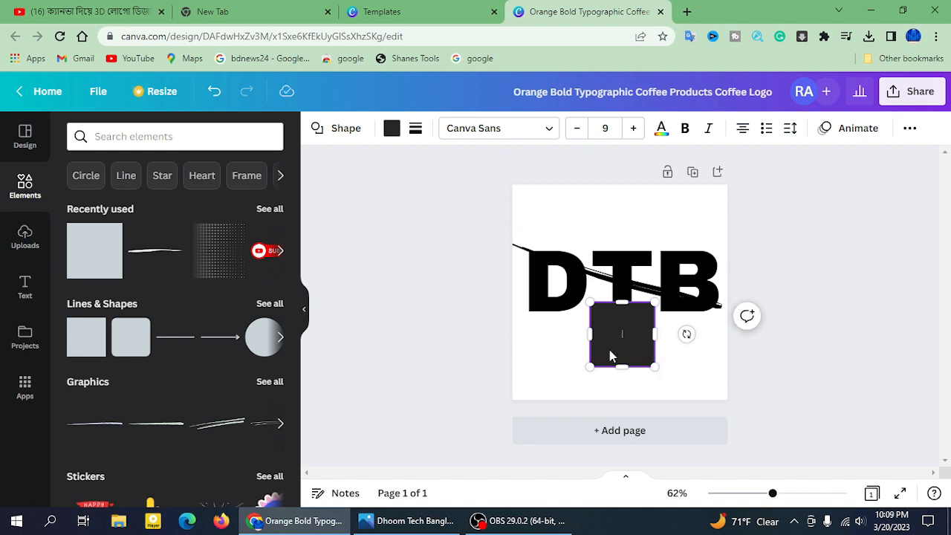
# Fill the square with light red and stretch it into a large rectangle covering the DTB letters.
pyautogui.click(392, 129)
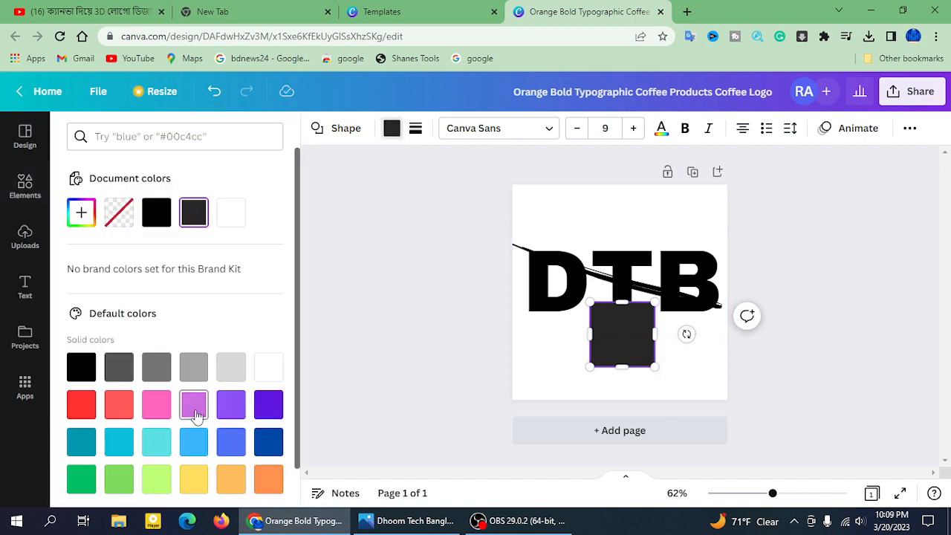
pyautogui.click(193, 440)
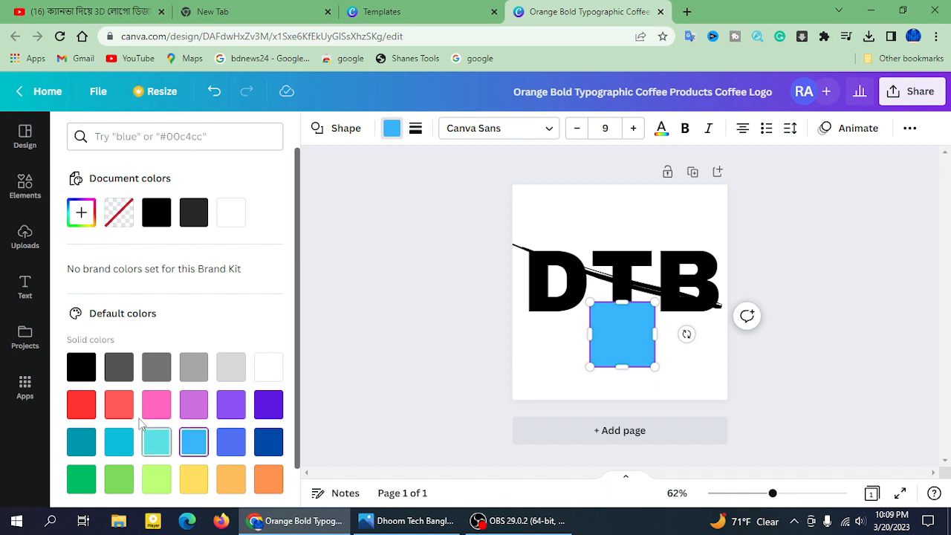
pyautogui.click(119, 404)
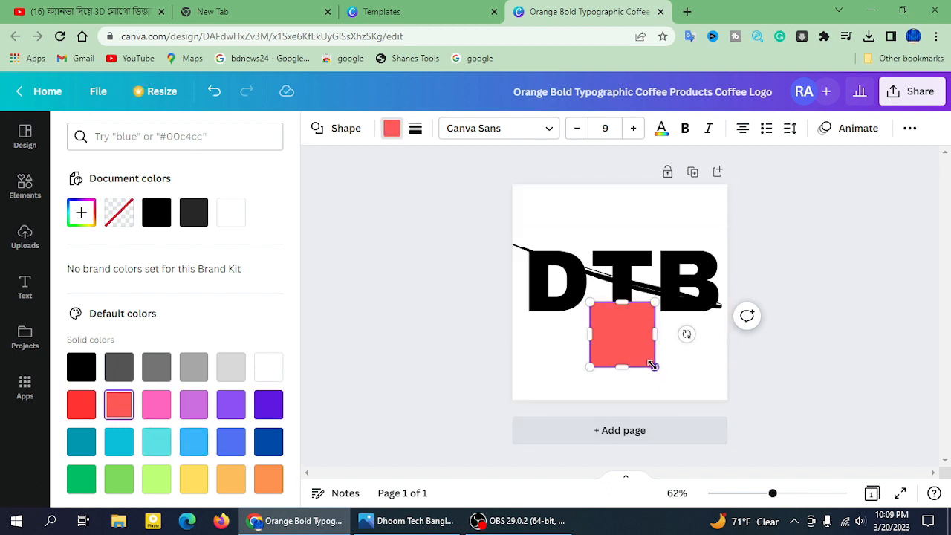
pyautogui.moveTo(653, 366); pyautogui.dragTo(612, 265)
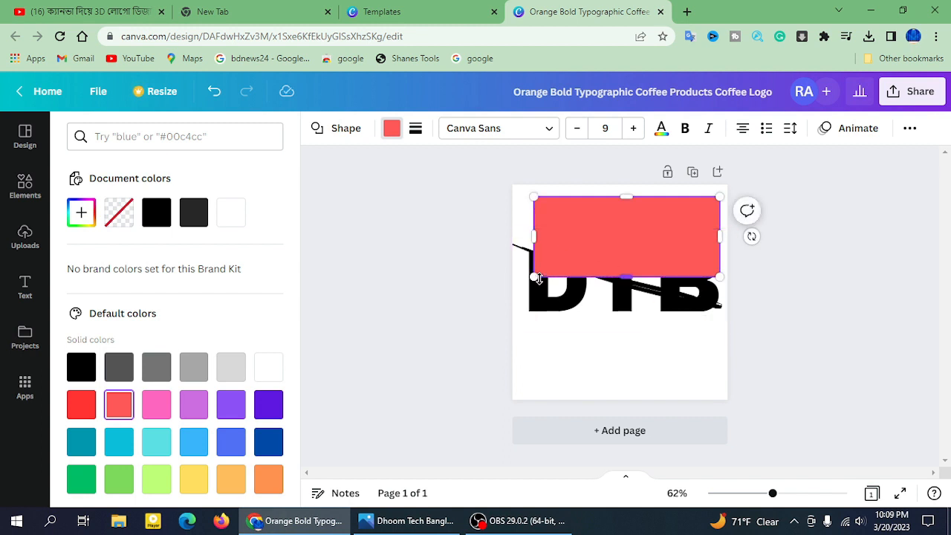
pyautogui.moveTo(534, 277); pyautogui.dragTo(528, 367)
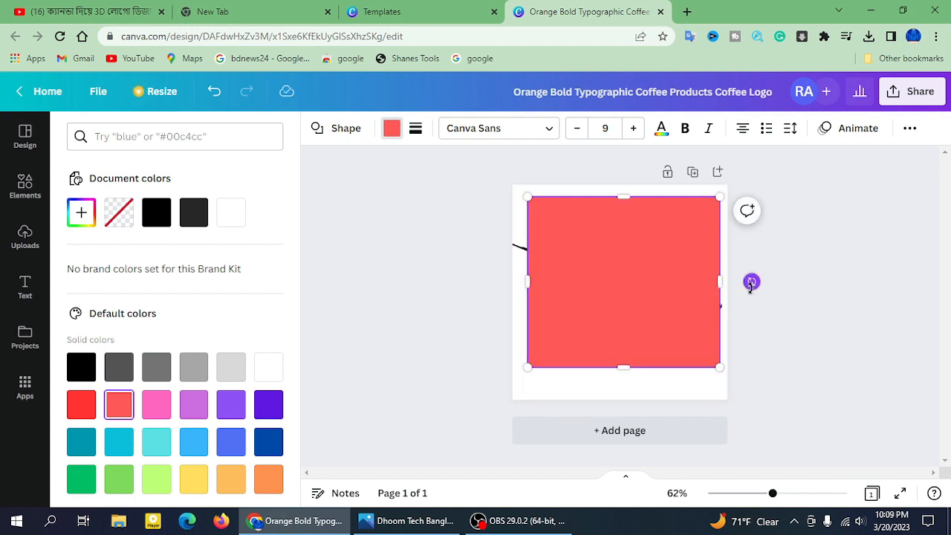
# Enlarge the red rectangle, tilt it to match the brush line, and place it over the upper part of the page.
pyautogui.moveTo(751, 282); pyautogui.dragTo(683, 461)
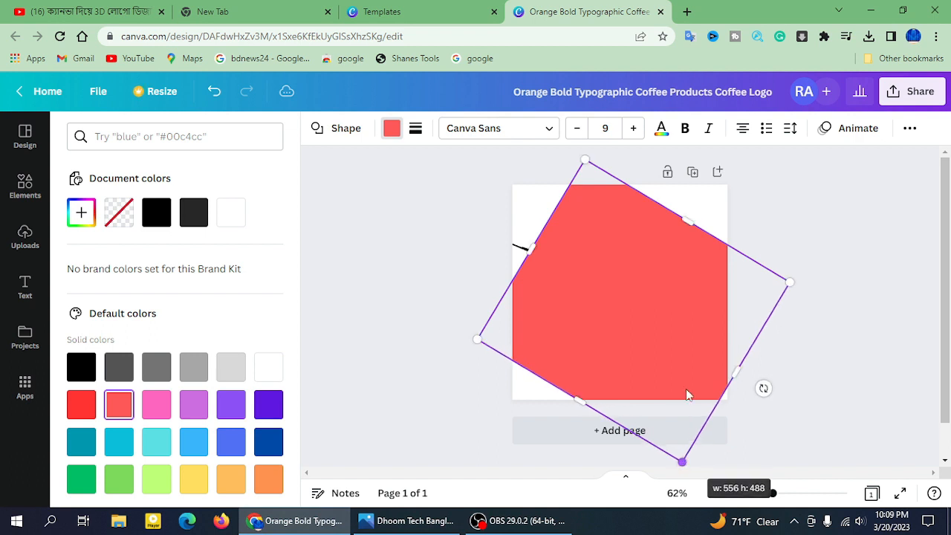
pyautogui.moveTo(647, 297); pyautogui.dragTo(688, 179)
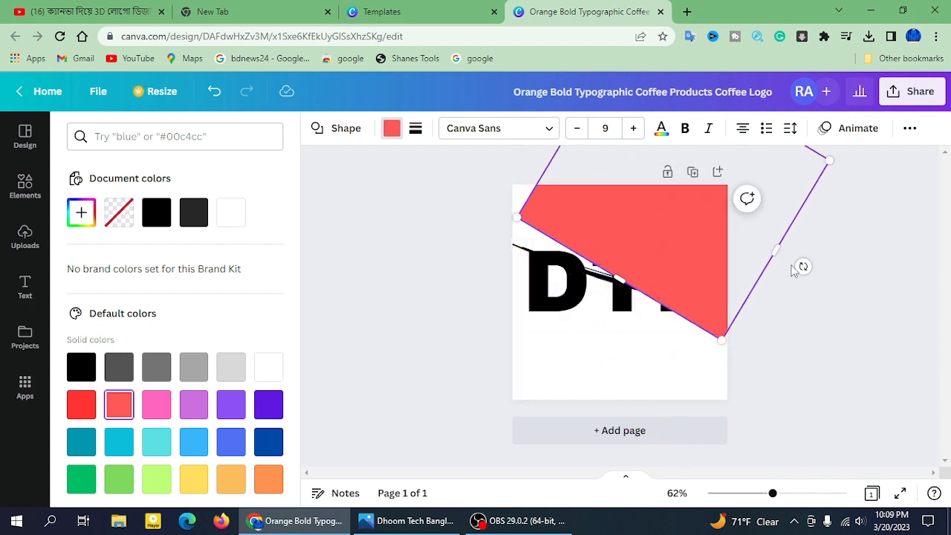
pyautogui.moveTo(803, 267); pyautogui.dragTo(773, 316)
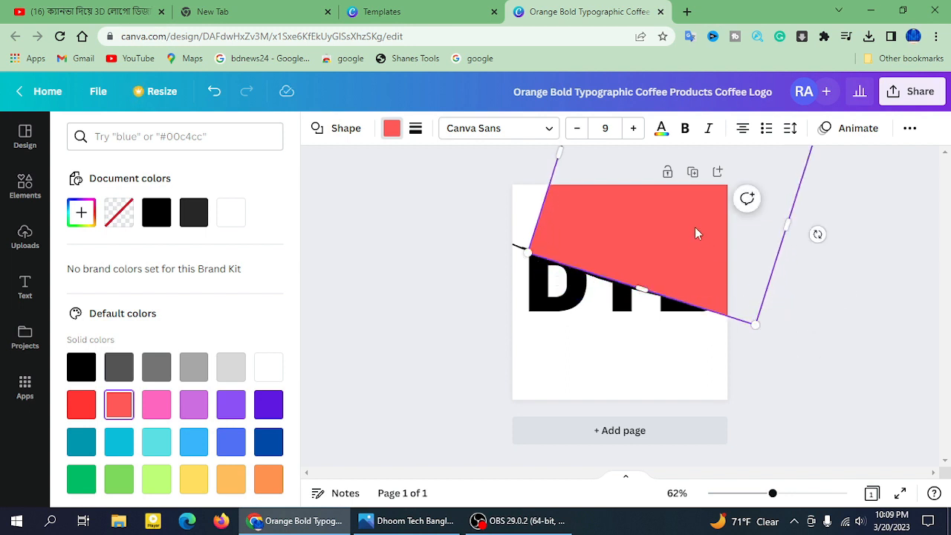
pyautogui.moveTo(697, 233); pyautogui.dragTo(668, 224)
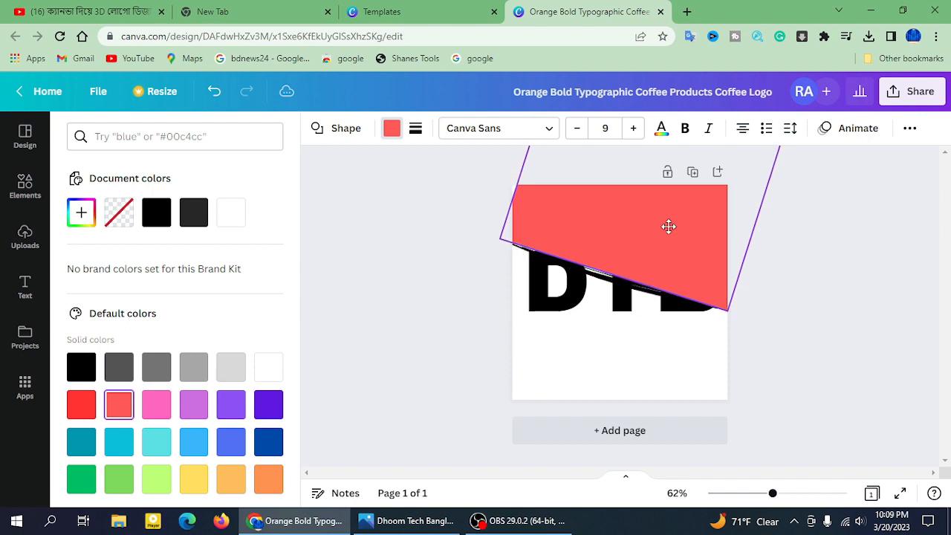
# Slightly enlarge and nudge the tilted red rectangle so its lower edge runs along the brush line across the full page width.
pyautogui.moveTo(735, 325); pyautogui.dragTo(737, 335)
pyautogui.moveTo(684, 250); pyautogui.dragTo(685, 241)
pyautogui.moveTo(689, 236); pyautogui.dragTo(682, 239)
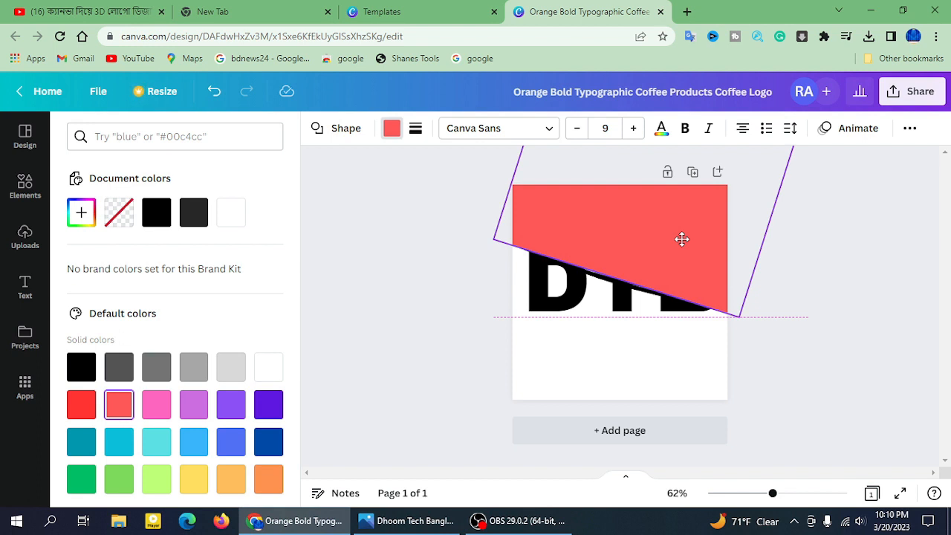
pyautogui.moveTo(682, 239); pyautogui.dragTo(682, 240)
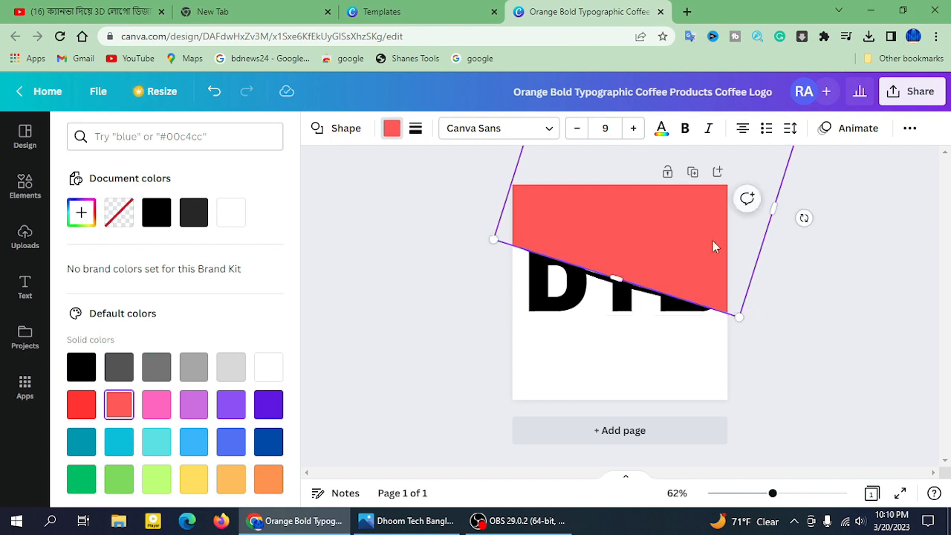
pyautogui.click(818, 236)
pyautogui.click(834, 297)
# Duplicate the tilted red rectangle and place the copy over the lower page half, its upper edge meeting the brush line.
pyautogui.click(639, 257)
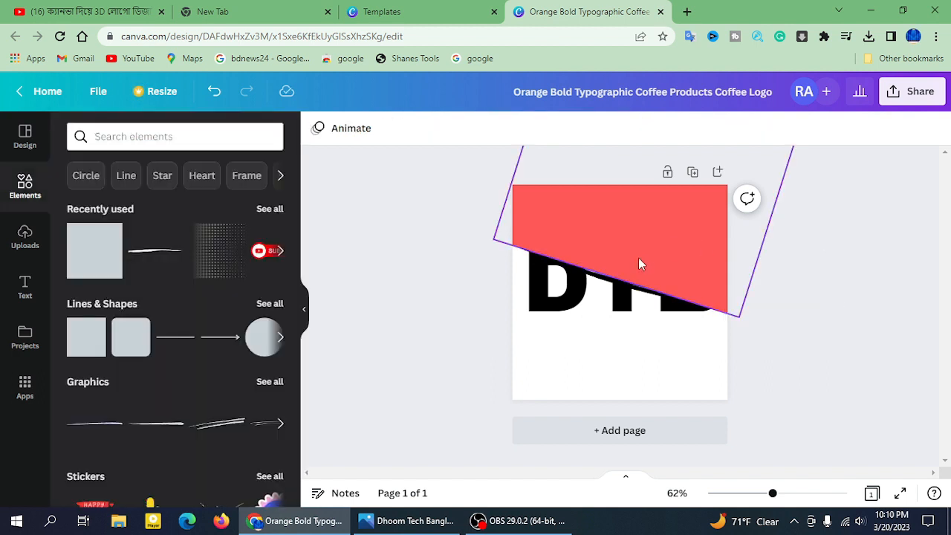
pyautogui.rightClick(645, 257)
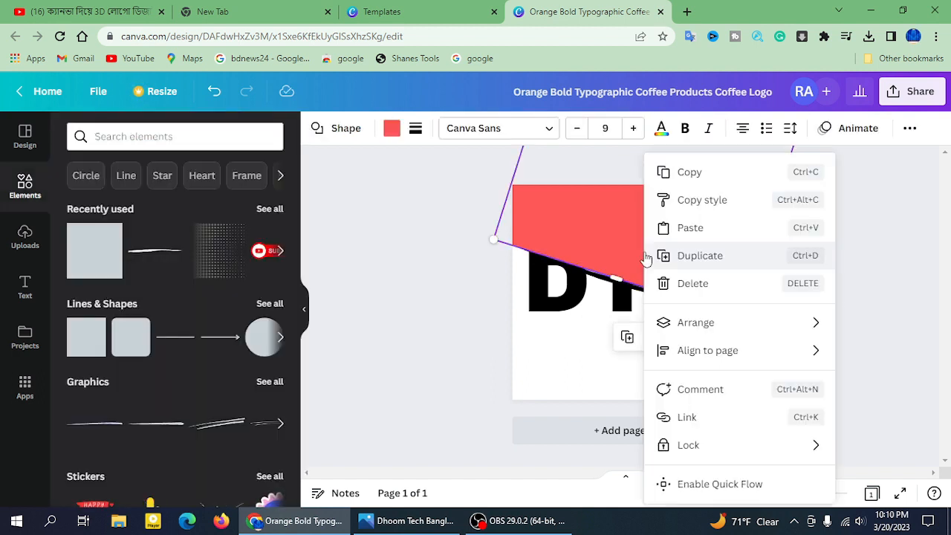
pyautogui.click(682, 174)
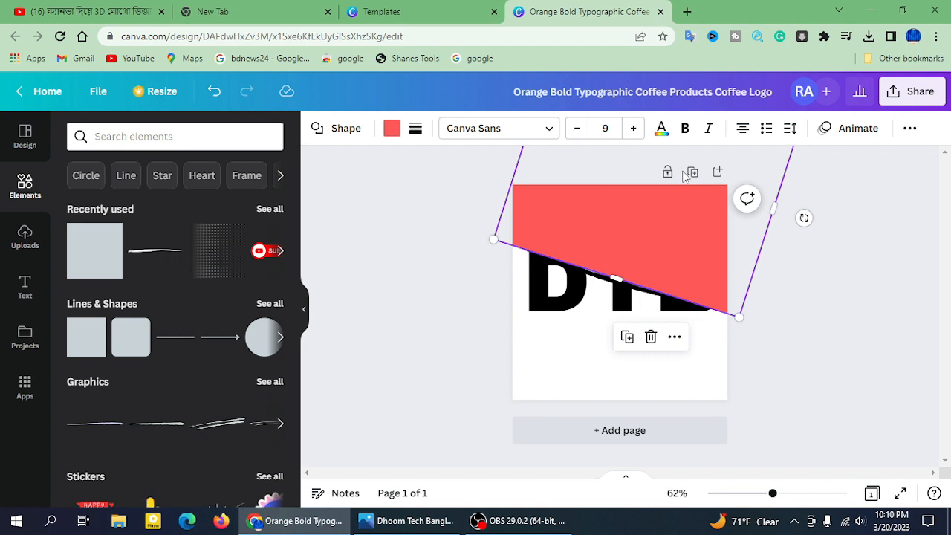
pyautogui.hotkey('ctrl', 'v')
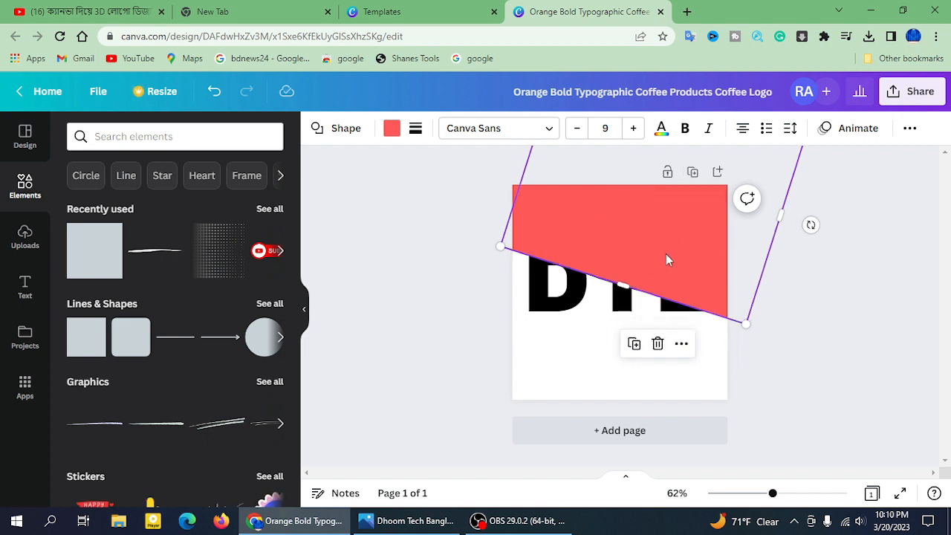
pyautogui.moveTo(666, 256); pyautogui.dragTo(605, 458)
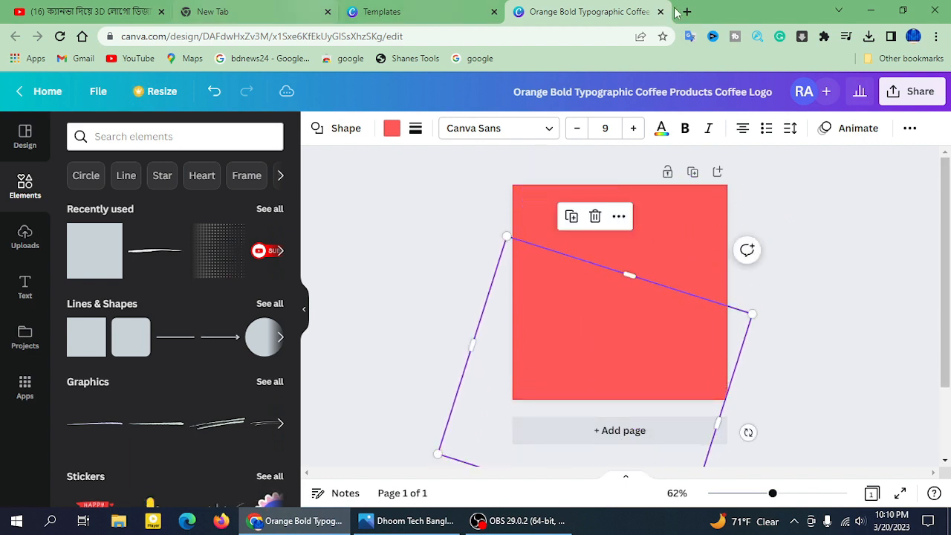
pyautogui.moveTo(623, 341)
pyautogui.mouseDown()
pyautogui.moveTo(614, 353)
pyautogui.moveTo(622, 345)
pyautogui.mouseUp()
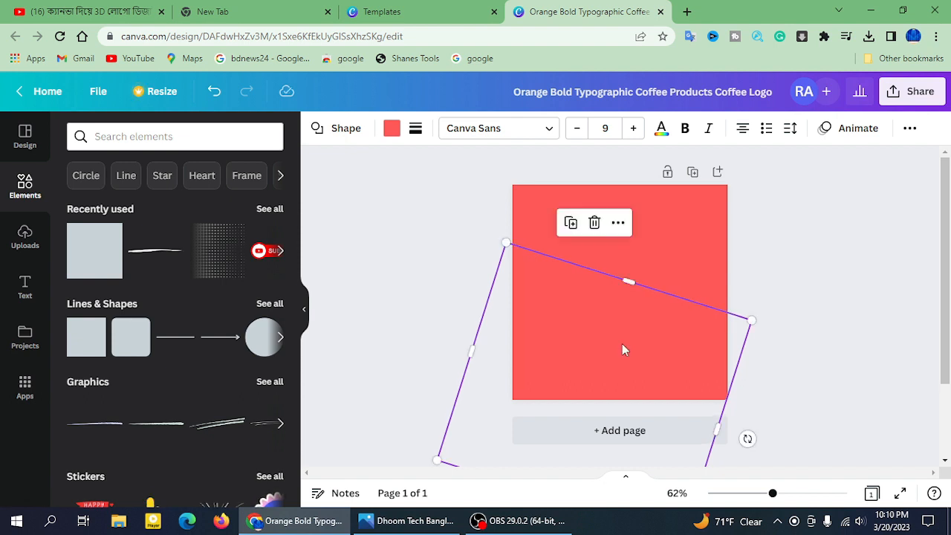
pyautogui.click(770, 244)
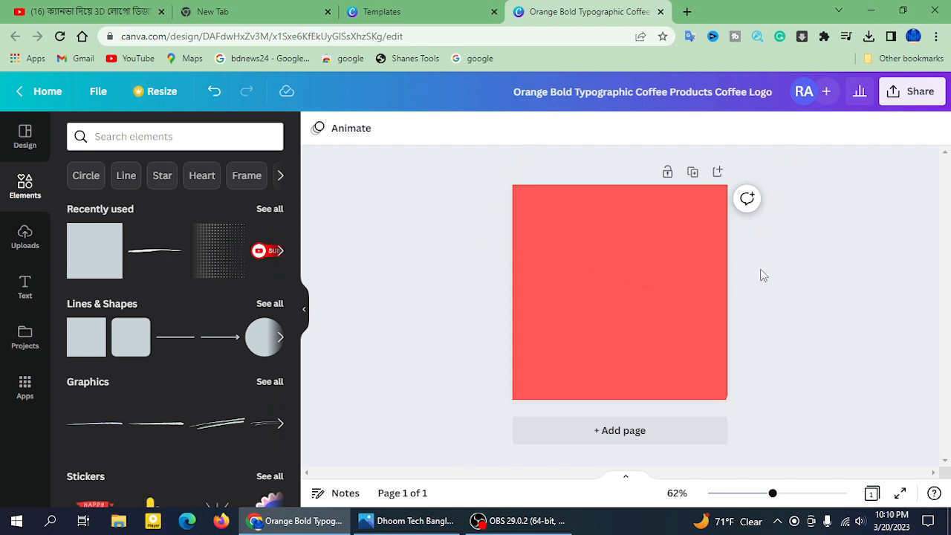
# Duplicate the page with both red rectangles as a second page.
pyautogui.click(693, 173)
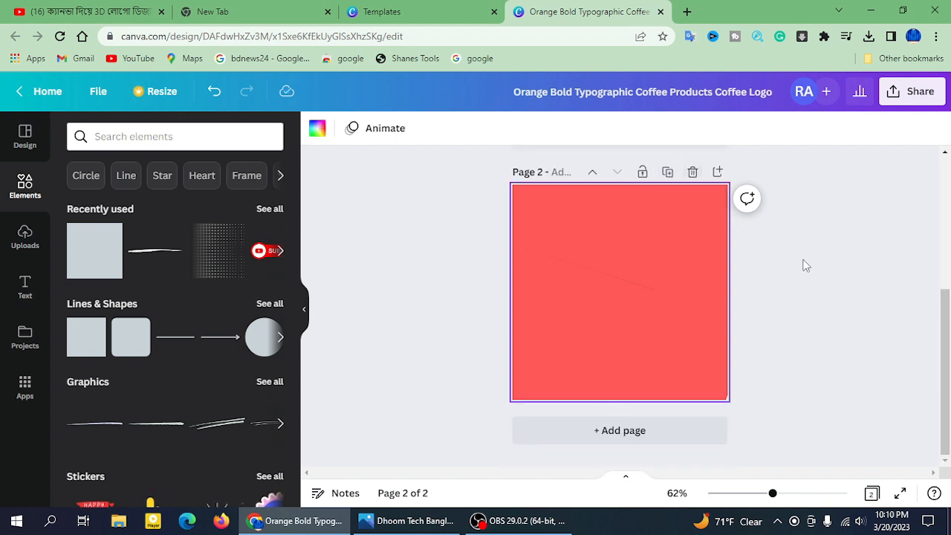
pyautogui.scroll(3, 809, 266)
pyautogui.scroll(-1, 806, 264)
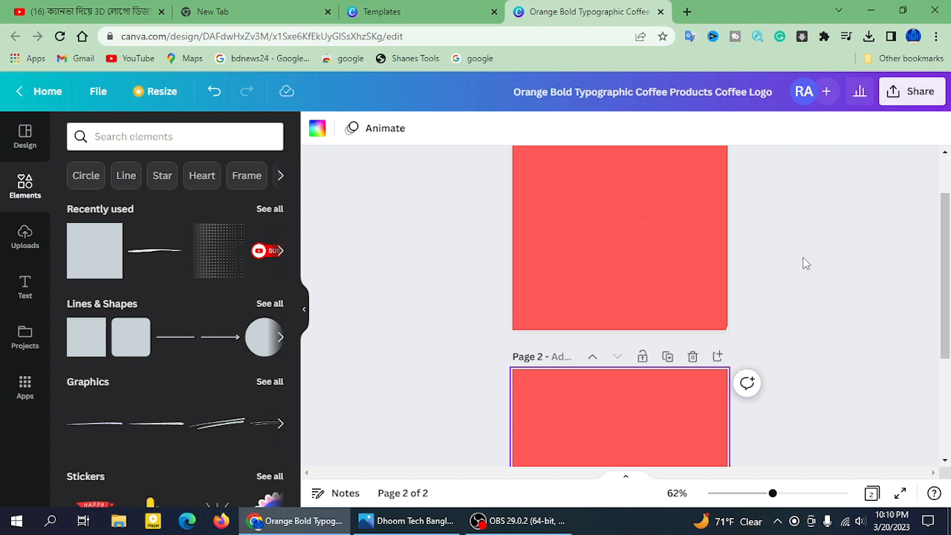
pyautogui.scroll(1, 804, 261)
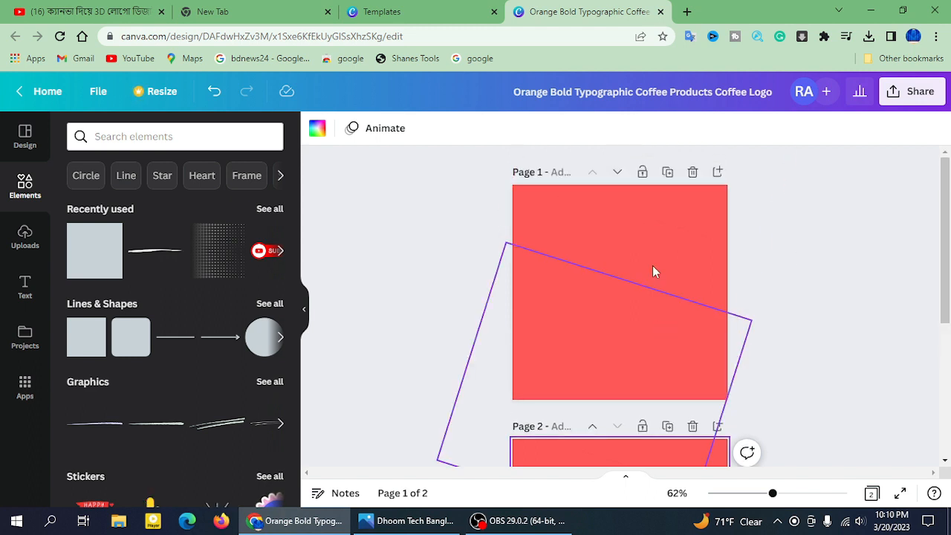
pyautogui.scroll(-2, 806, 260)
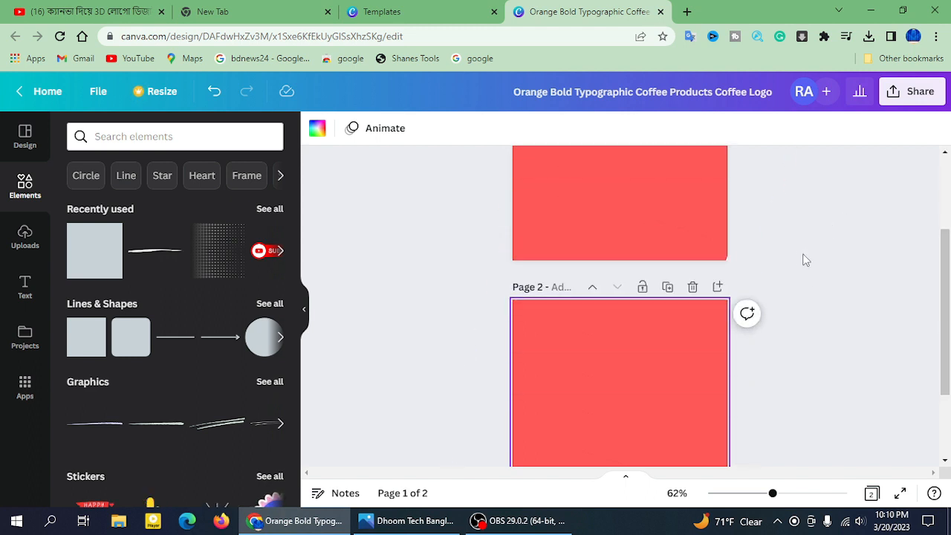
pyautogui.scroll(2, 873, 233)
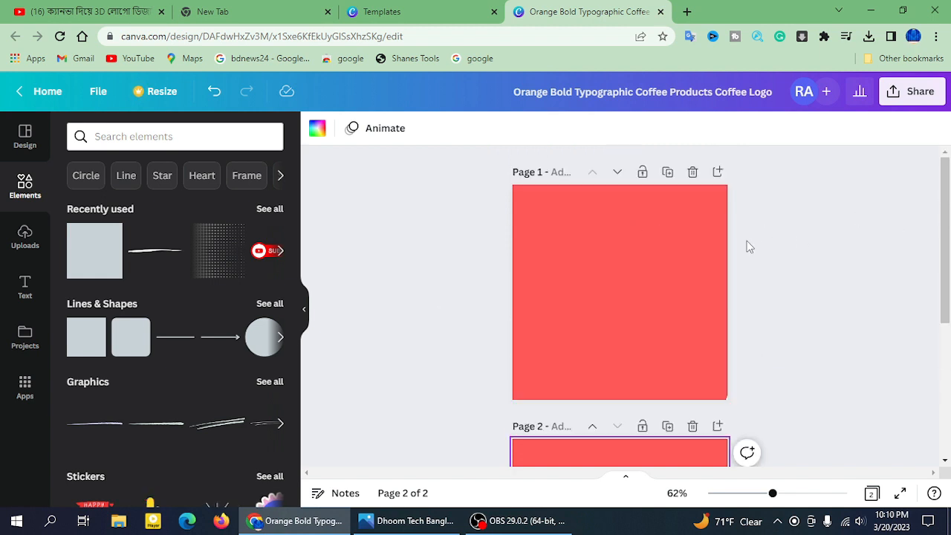
# Shift the lower red rectangle on page 1 slightly upward.
pyautogui.click(637, 321)
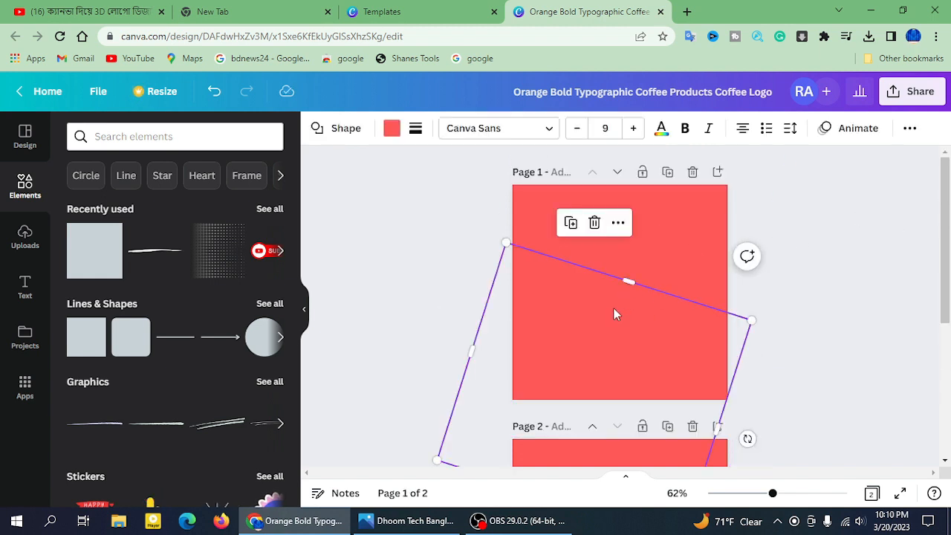
pyautogui.moveTo(615, 312); pyautogui.dragTo(616, 305)
pyautogui.press('Delete')
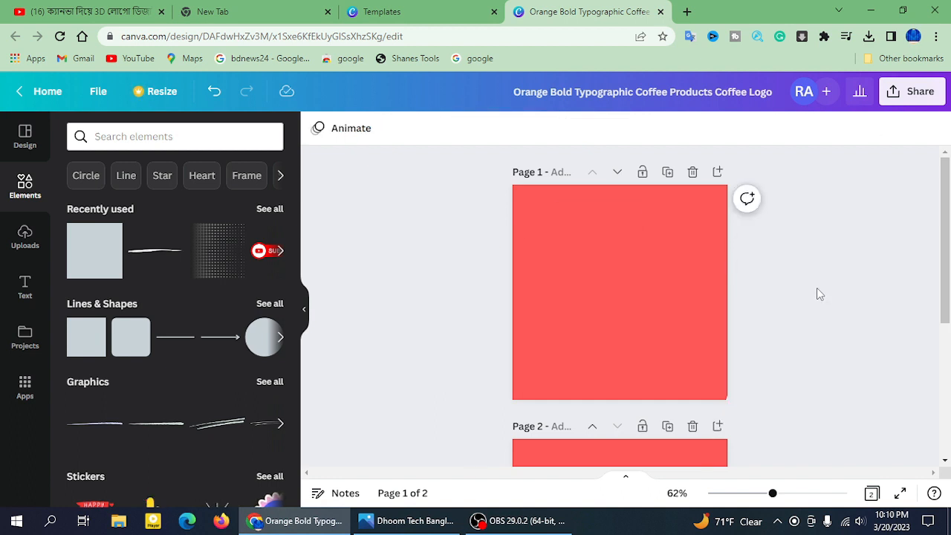
# Nudge the lower red rectangle on page 2 slightly up and to the right.
pyautogui.scroll(-3, 817, 295)
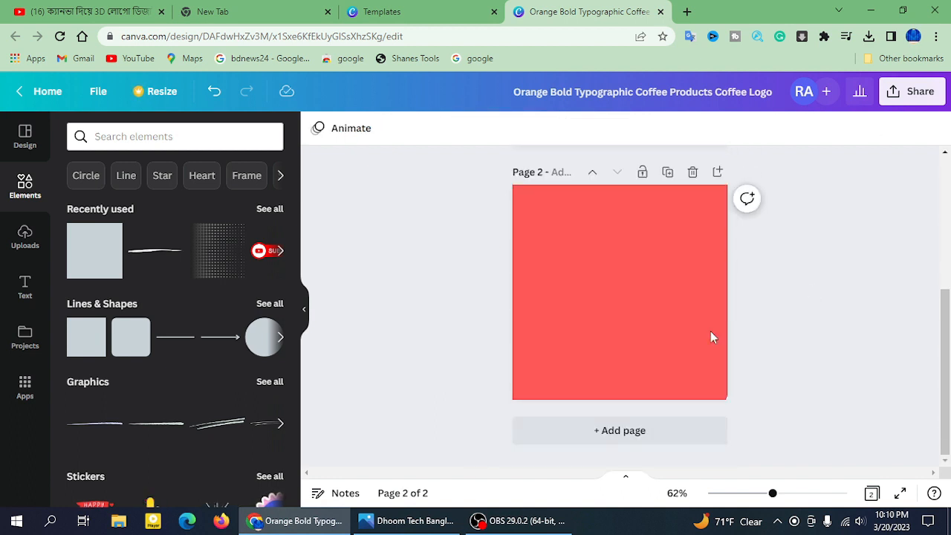
pyautogui.hotkey('ctrl', 'z')
pyautogui.moveTo(602, 314); pyautogui.dragTo(602, 310)
pyautogui.press('Delete')
pyautogui.hotkey('ctrl', 'z')
pyautogui.click(620, 372)
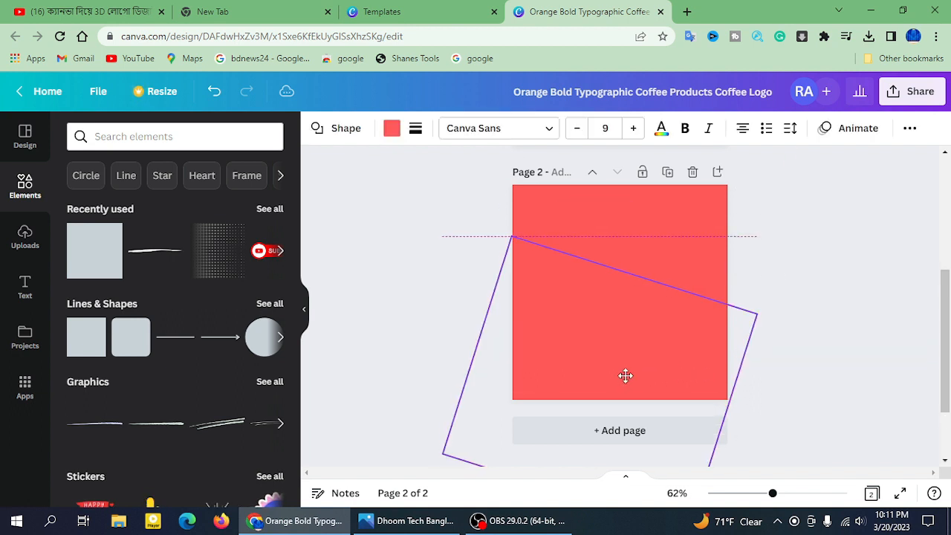
pyautogui.press('Delete')
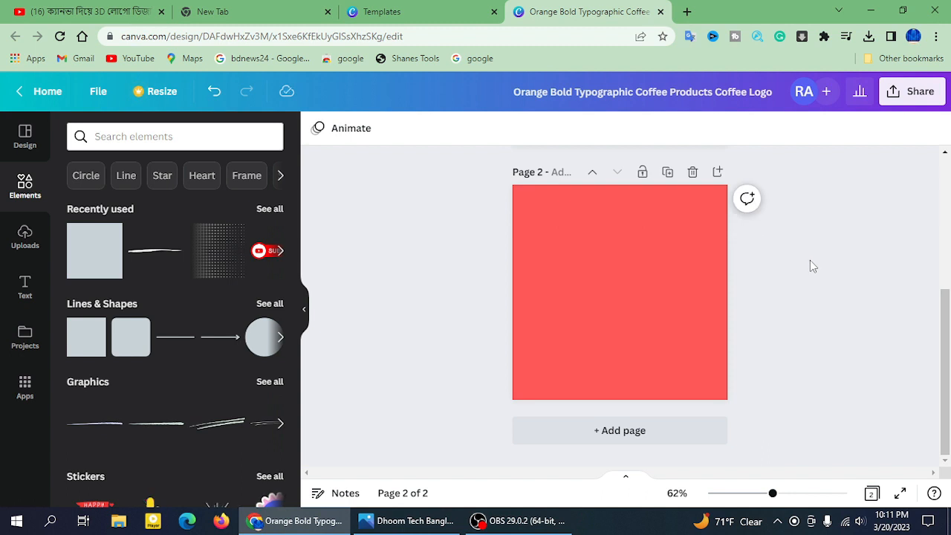
# Delete the upper red rectangle on page 1, leaving the lower one in place.
pyautogui.scroll(3, 812, 266)
pyautogui.scroll(-3, 812, 266)
pyautogui.scroll(3, 812, 266)
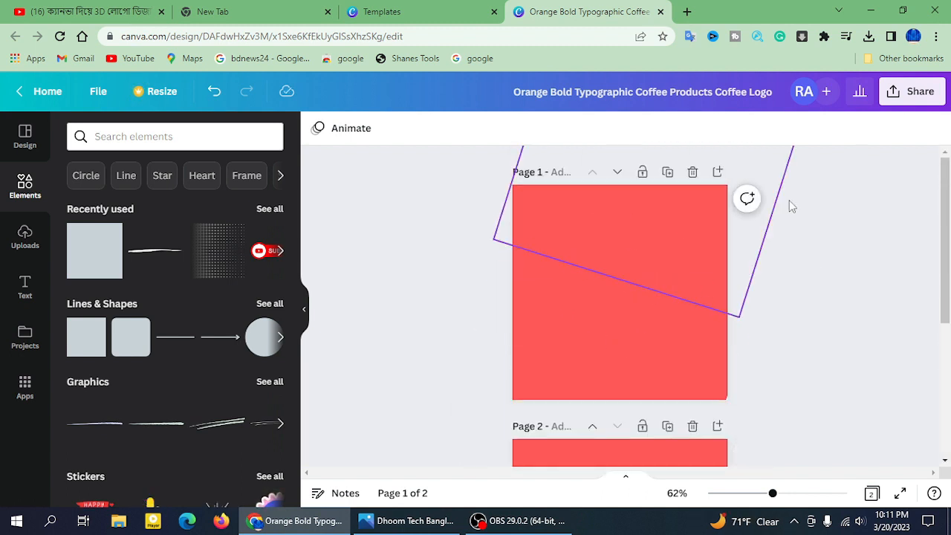
pyautogui.click(659, 252)
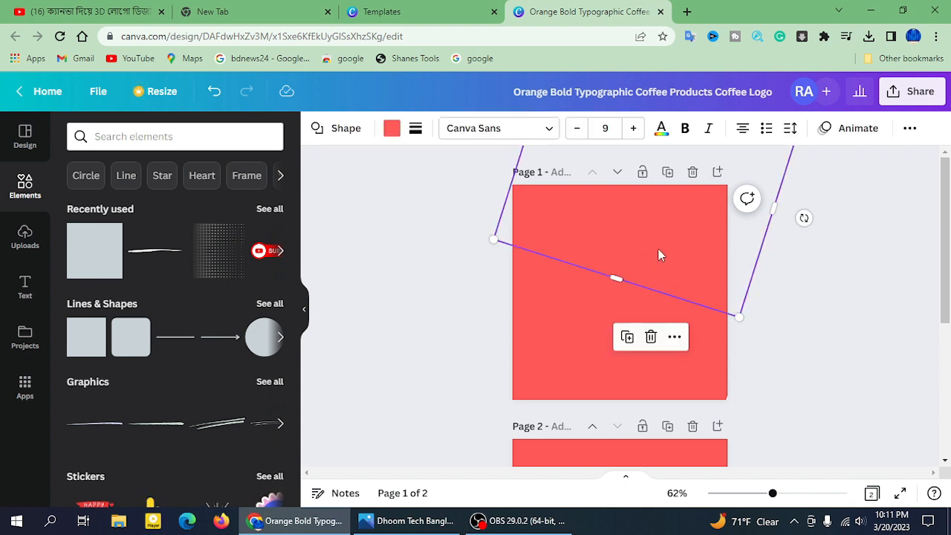
pyautogui.press('Delete')
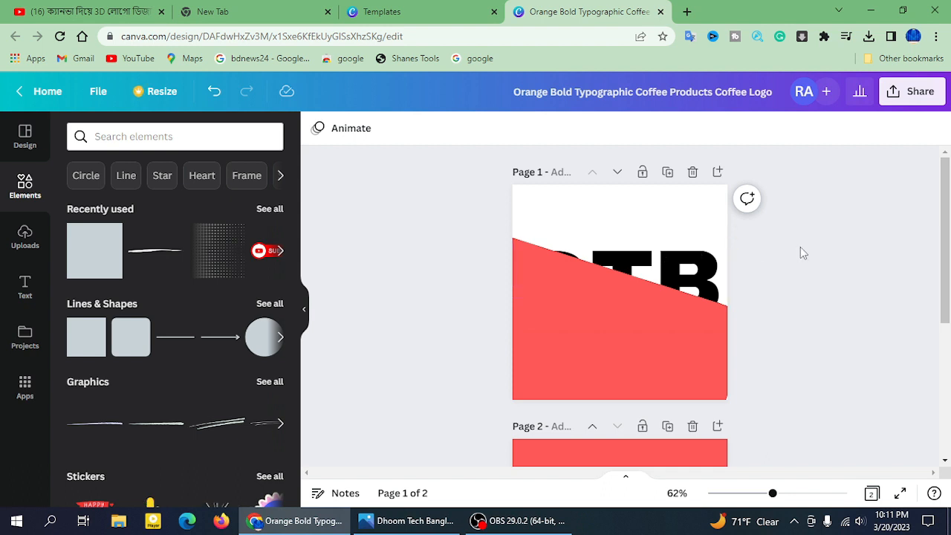
# Delete the lower red rectangle on page 2, keeping the upper one over the letters.
pyautogui.scroll(-3, 800, 247)
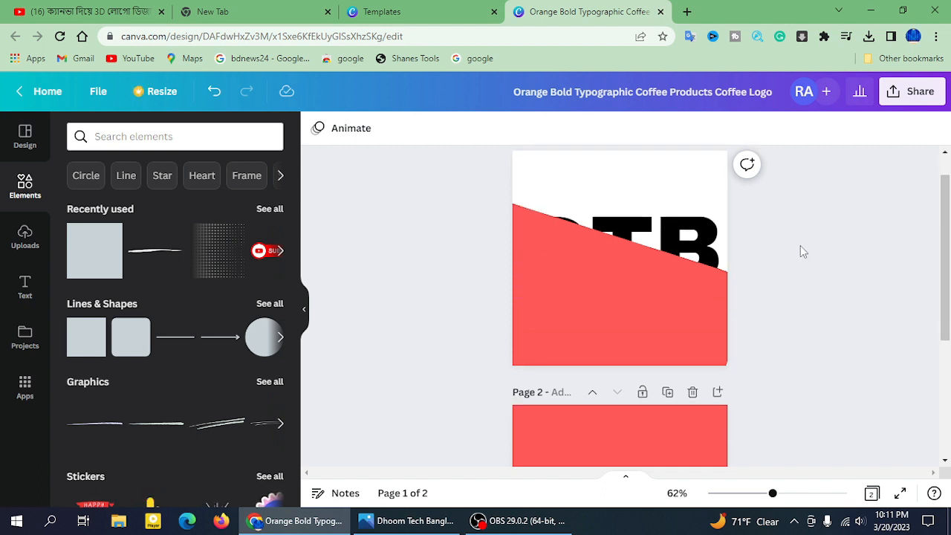
pyautogui.scroll(2, 792, 265)
pyautogui.scroll(-2, 793, 266)
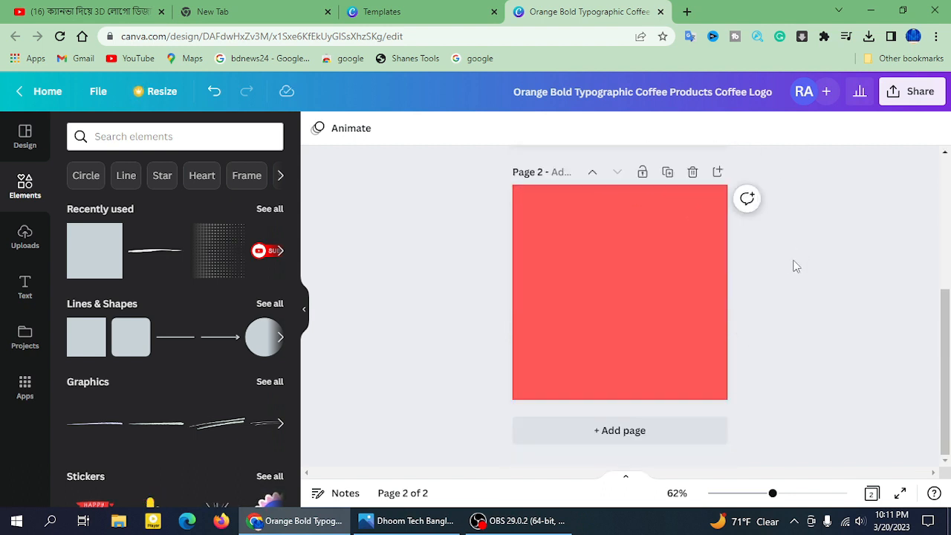
pyautogui.click(625, 356)
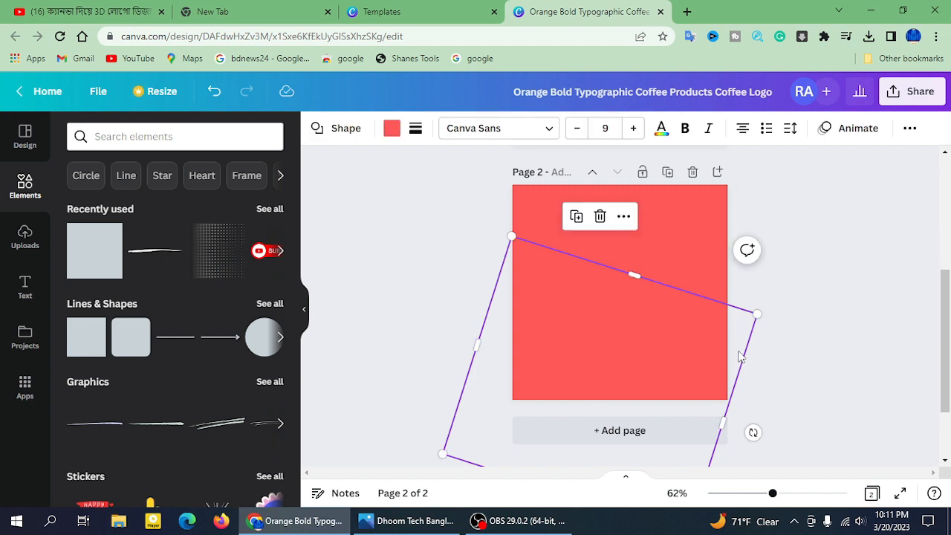
pyautogui.press('Delete')
# Recolor the remaining red rectangle on page 1 to white.
pyautogui.scroll(2, 824, 287)
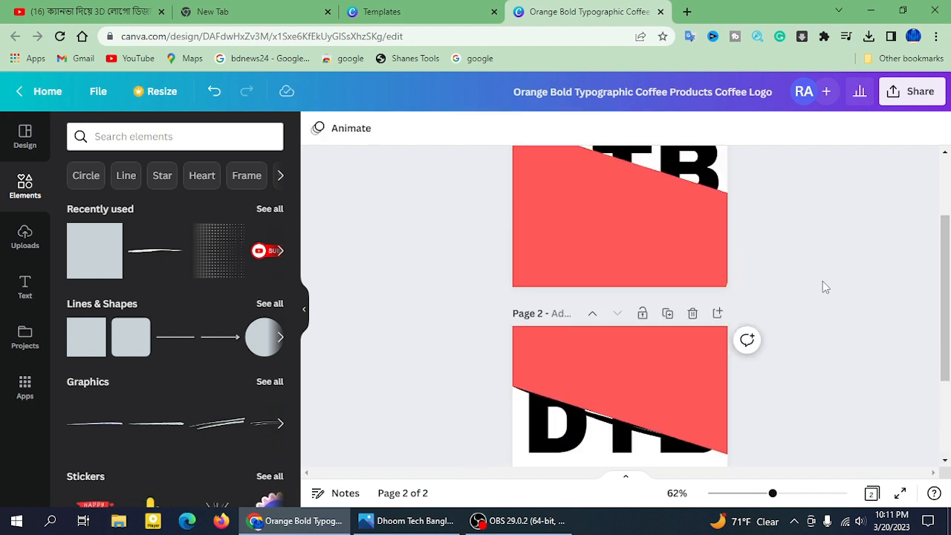
pyautogui.scroll(2, 824, 287)
pyautogui.scroll(-3, 823, 287)
pyautogui.scroll(3, 823, 286)
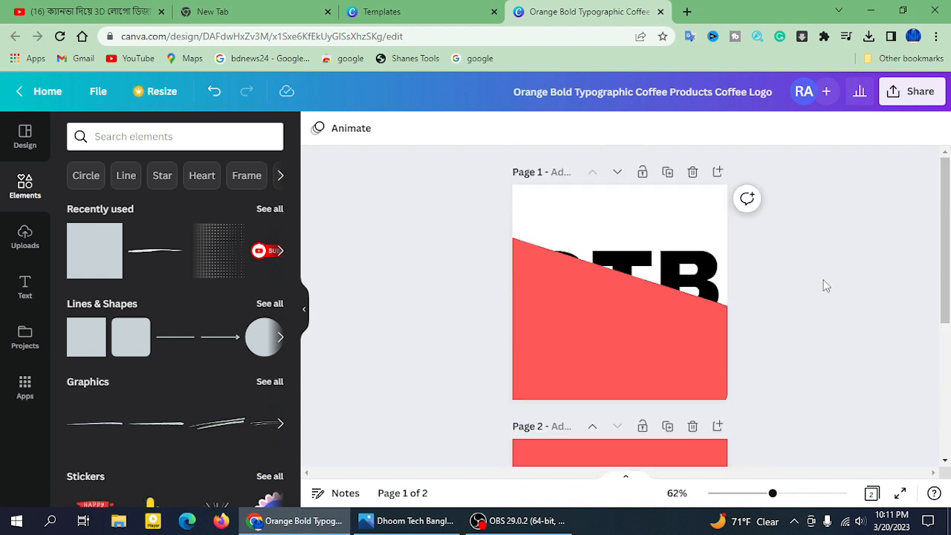
pyautogui.click(591, 355)
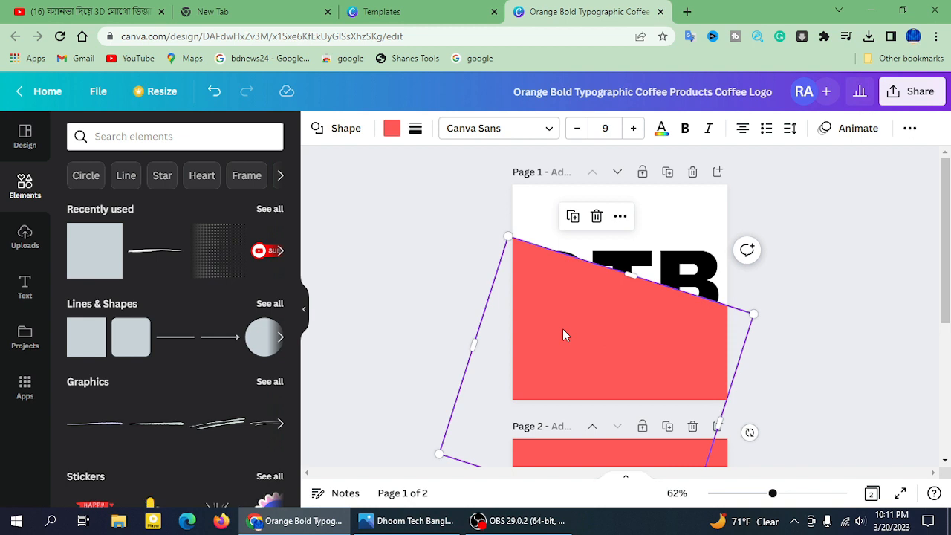
pyautogui.click(392, 130)
pyautogui.click(231, 215)
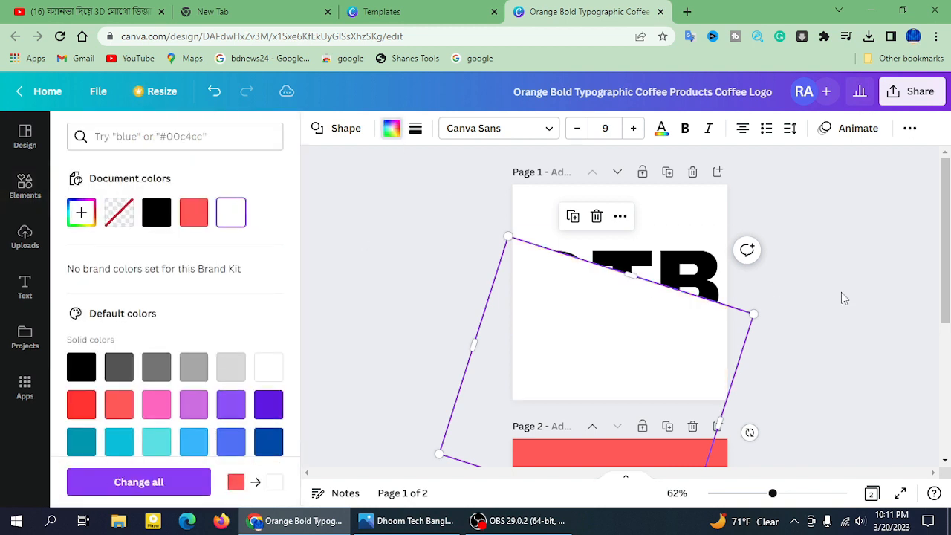
pyautogui.click(824, 331)
# Recolor the remaining red rectangle on page 2 to white.
pyautogui.scroll(-3, 779, 316)
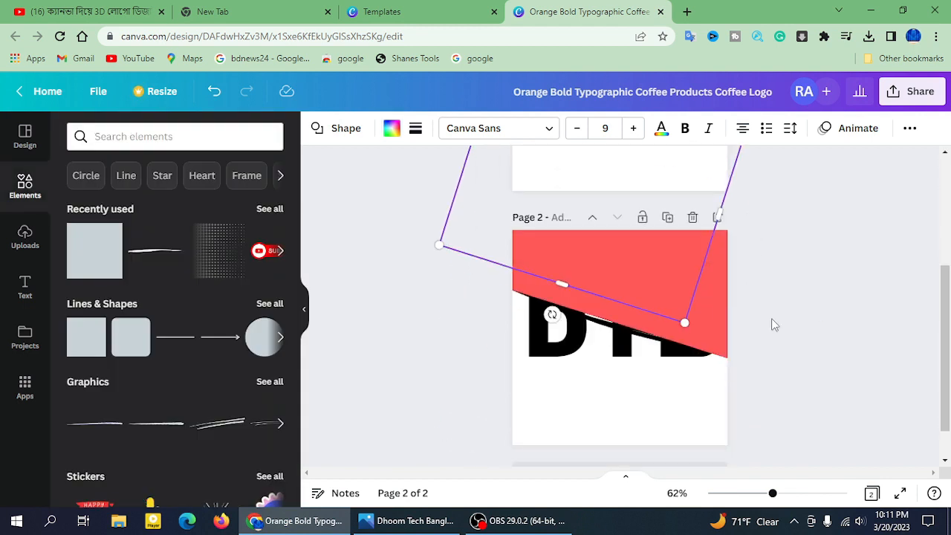
pyautogui.click(722, 317)
pyautogui.scroll(3, 850, 320)
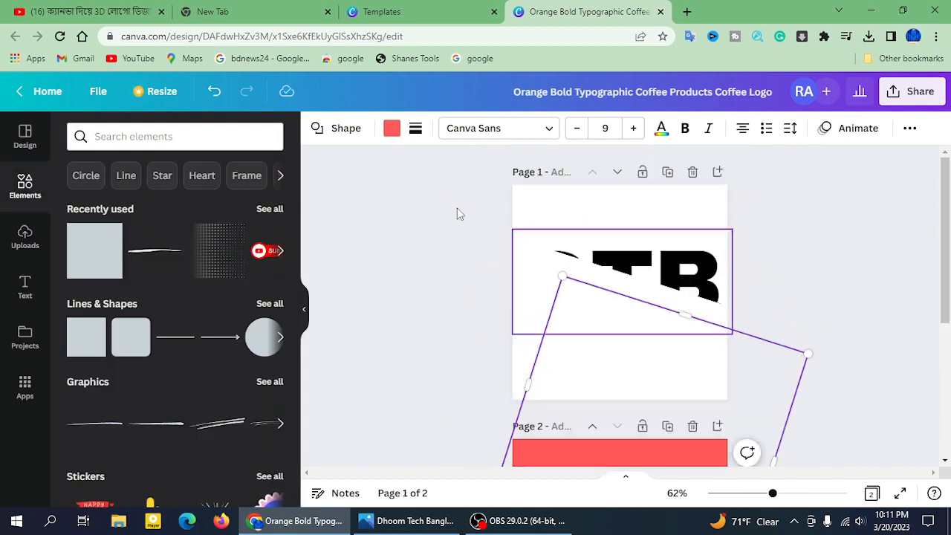
pyautogui.click(392, 131)
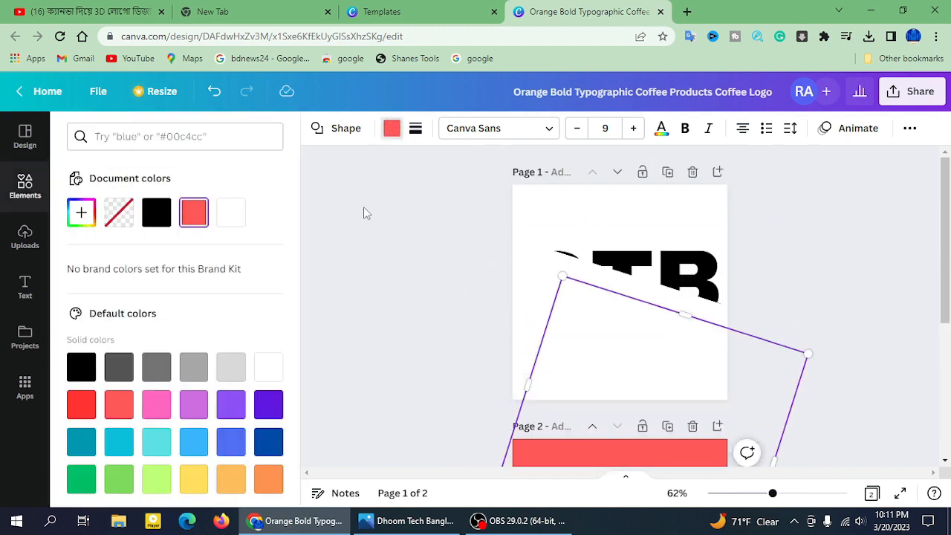
pyautogui.click(231, 214)
pyautogui.click(814, 297)
# Select page 1 and set up the design's download as a PNG with a transparent background.
pyautogui.scroll(-2, 816, 297)
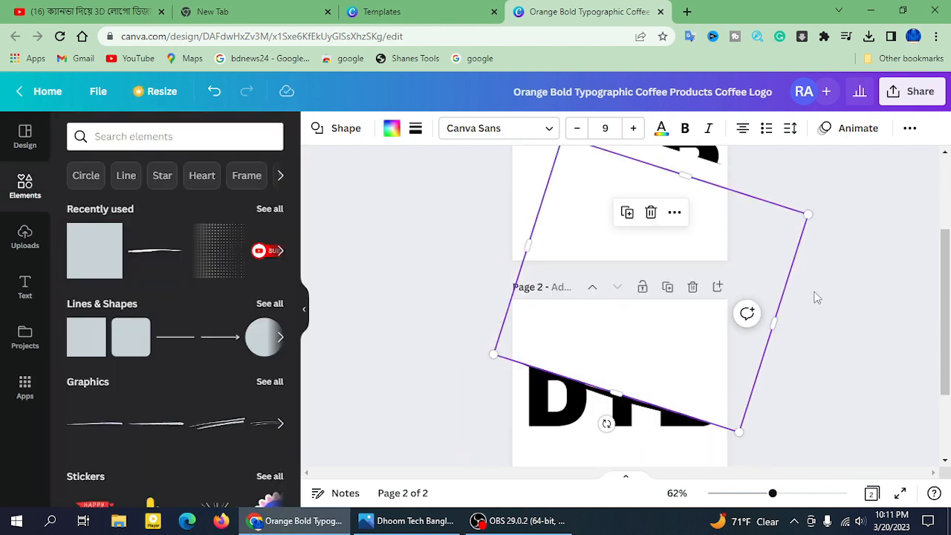
pyautogui.scroll(-2, 817, 293)
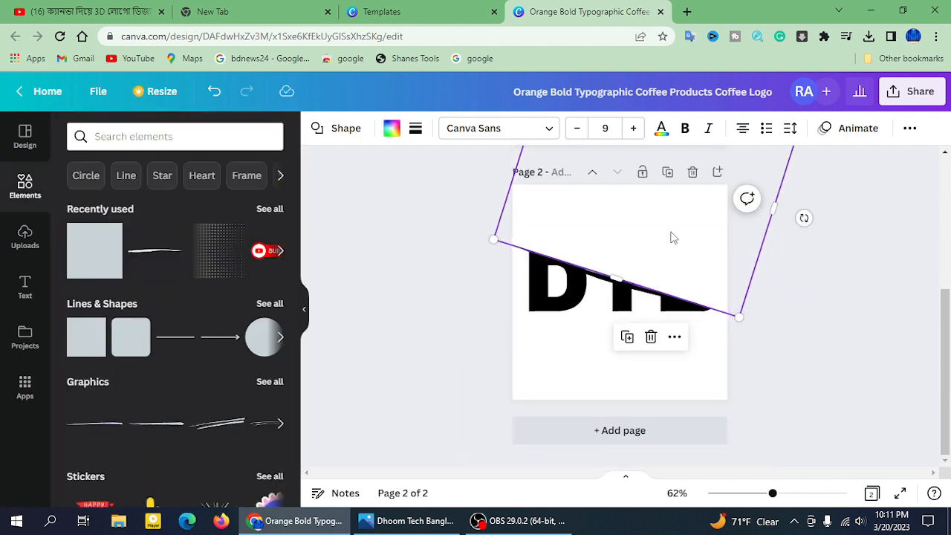
pyautogui.scroll(1, 810, 290)
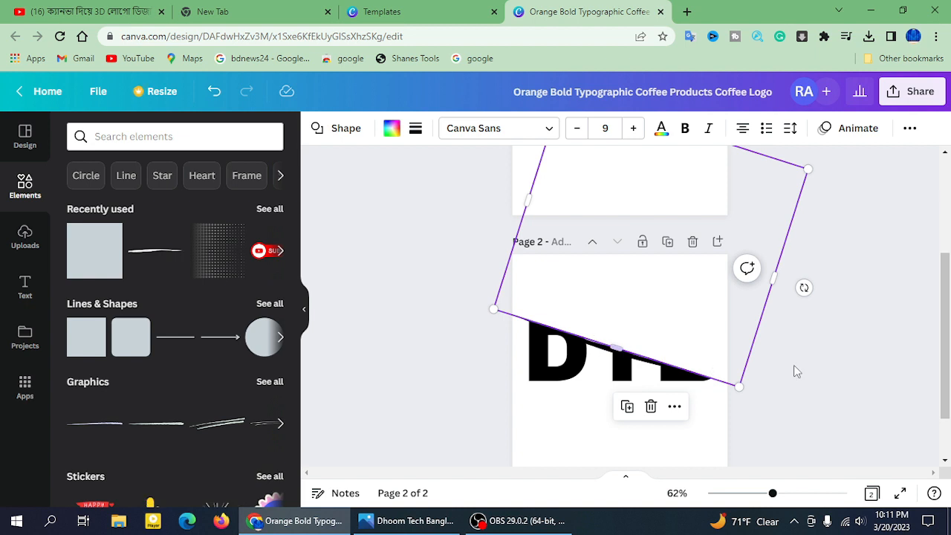
pyautogui.scroll(-1, 799, 297)
pyautogui.scroll(4, 801, 301)
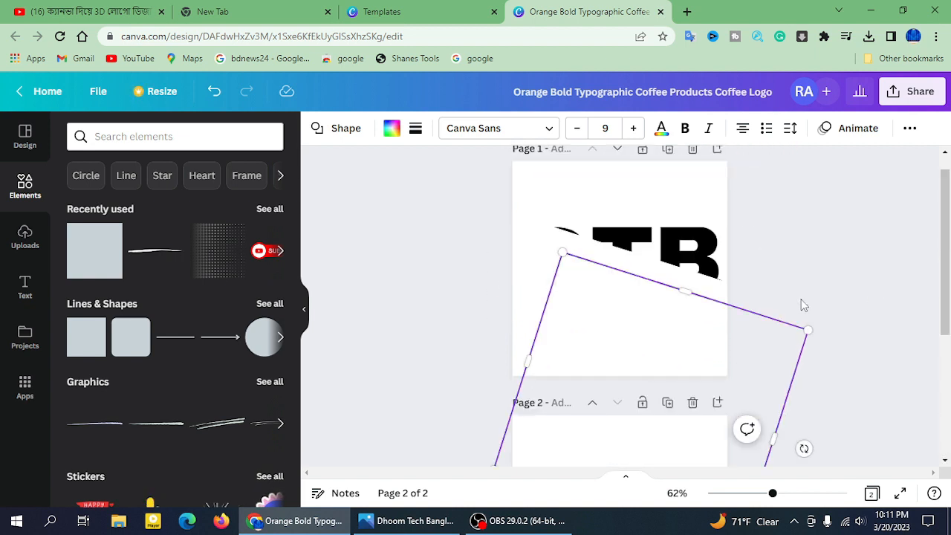
pyautogui.click(627, 202)
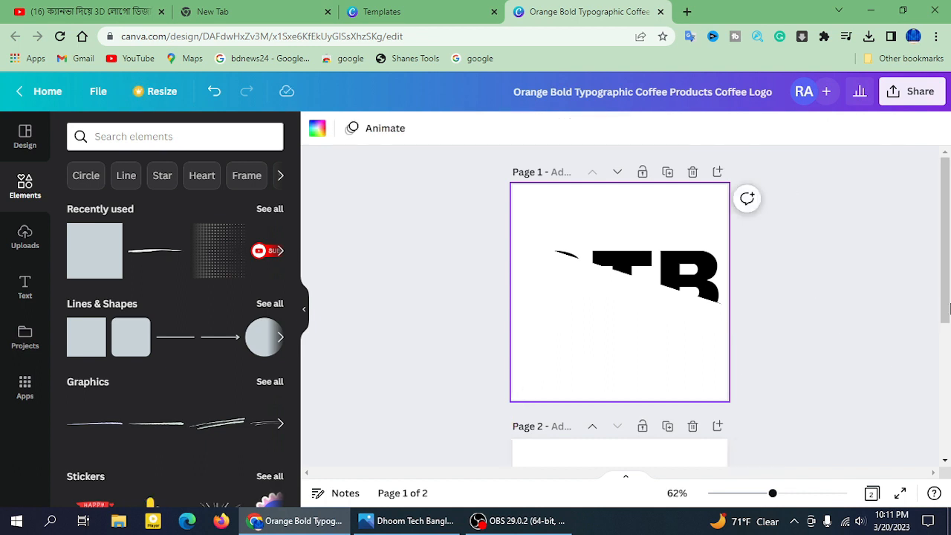
pyautogui.click(911, 91)
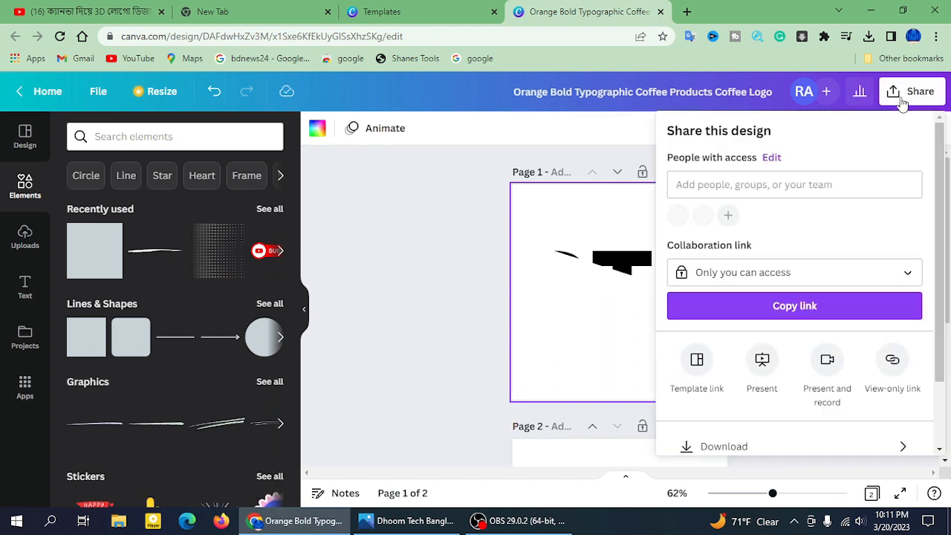
pyautogui.scroll(-3, 802, 423)
pyautogui.click(785, 364)
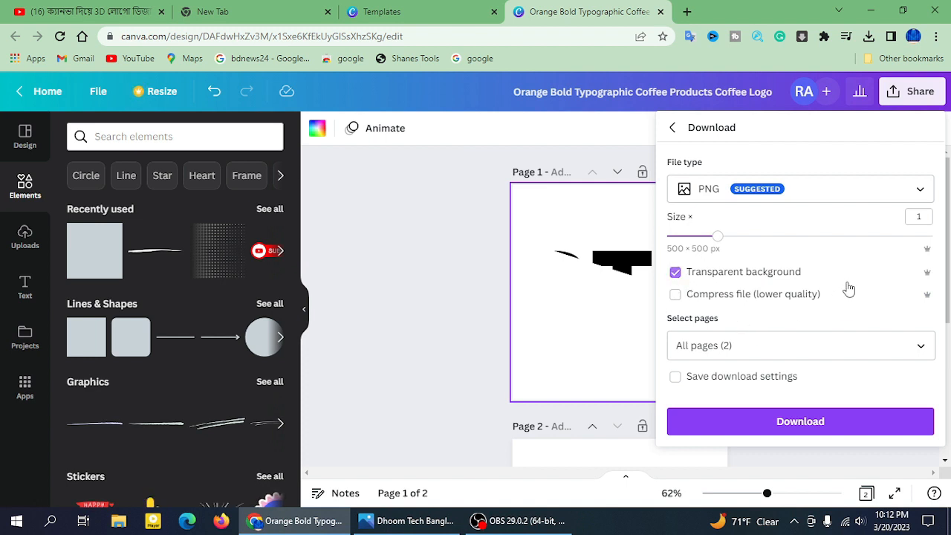
# Restrict the download to page 1 only and download it.
pyautogui.click(921, 345)
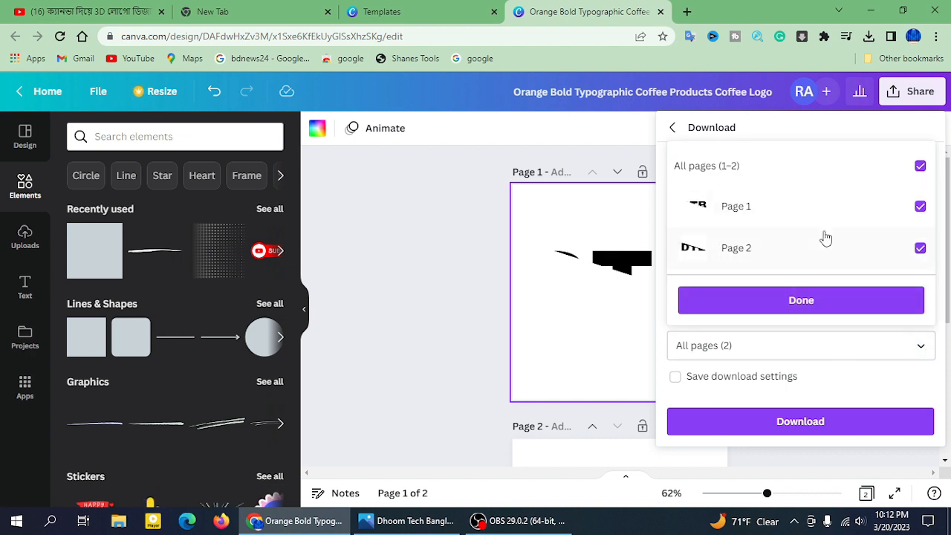
pyautogui.click(920, 207)
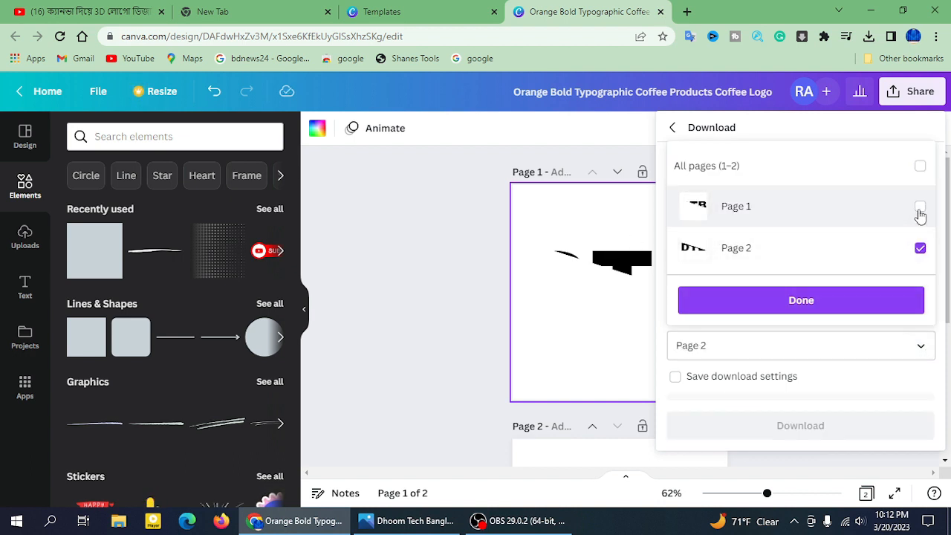
pyautogui.click(920, 209)
pyautogui.click(920, 247)
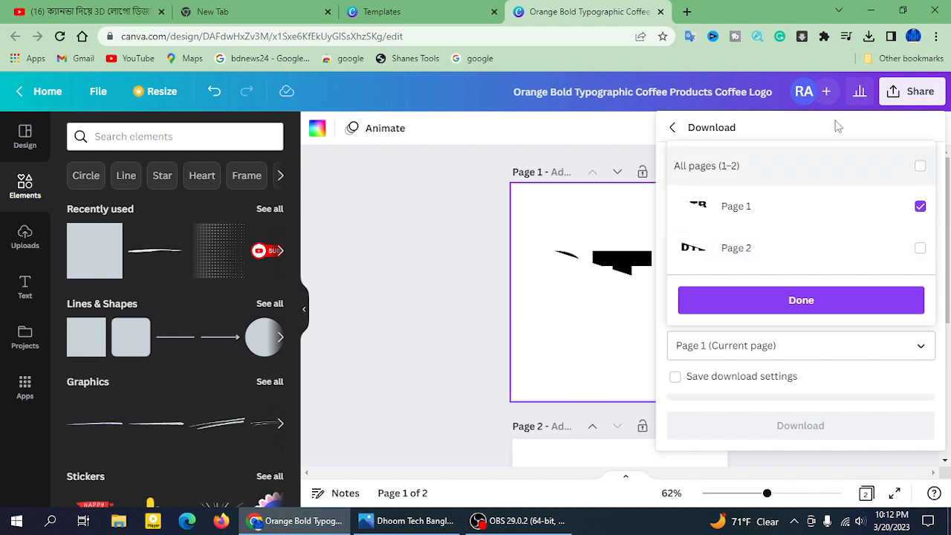
pyautogui.click(823, 301)
pyautogui.click(818, 437)
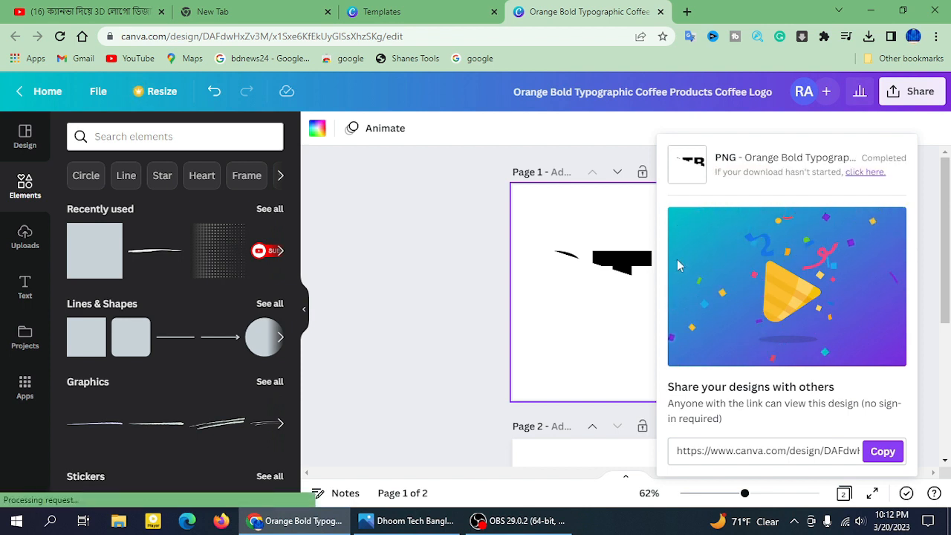
pyautogui.click(461, 193)
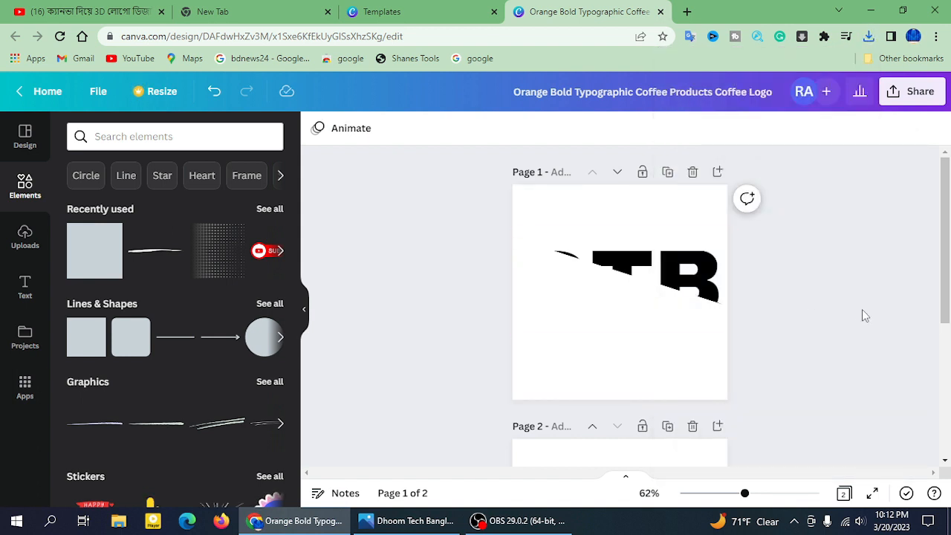
# Select page 2 and set up another PNG download with a transparent background.
pyautogui.scroll(-2, 862, 309)
pyautogui.click(723, 371)
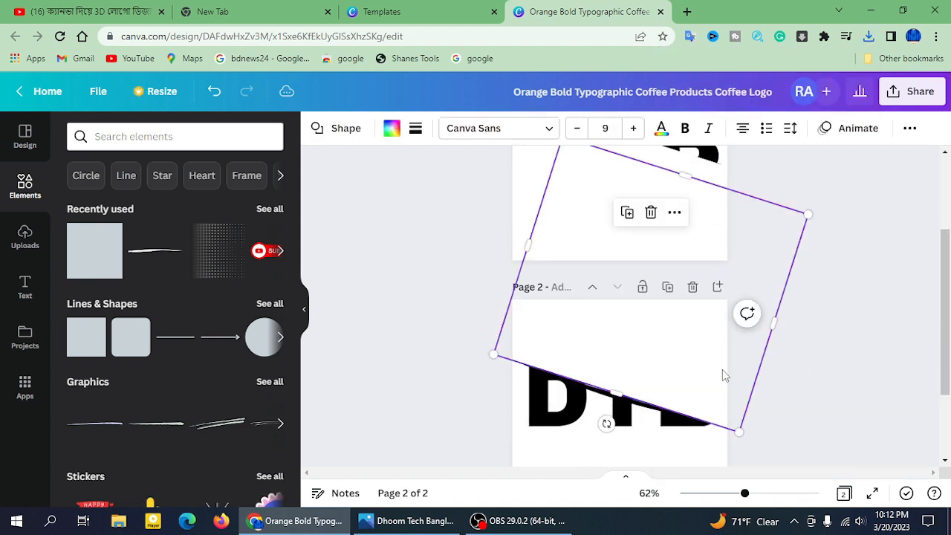
pyautogui.click(794, 394)
pyautogui.click(715, 463)
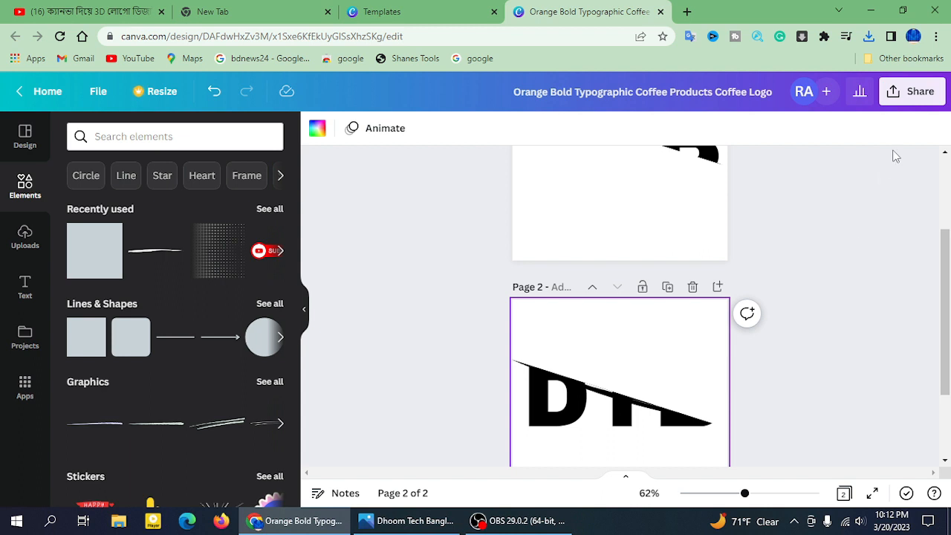
pyautogui.click(912, 91)
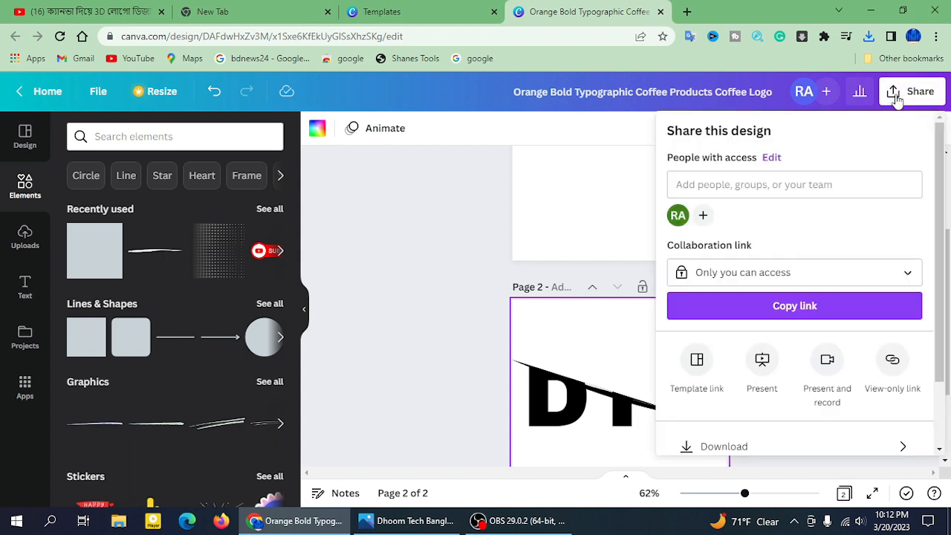
pyautogui.scroll(-1, 813, 360)
pyautogui.click(813, 363)
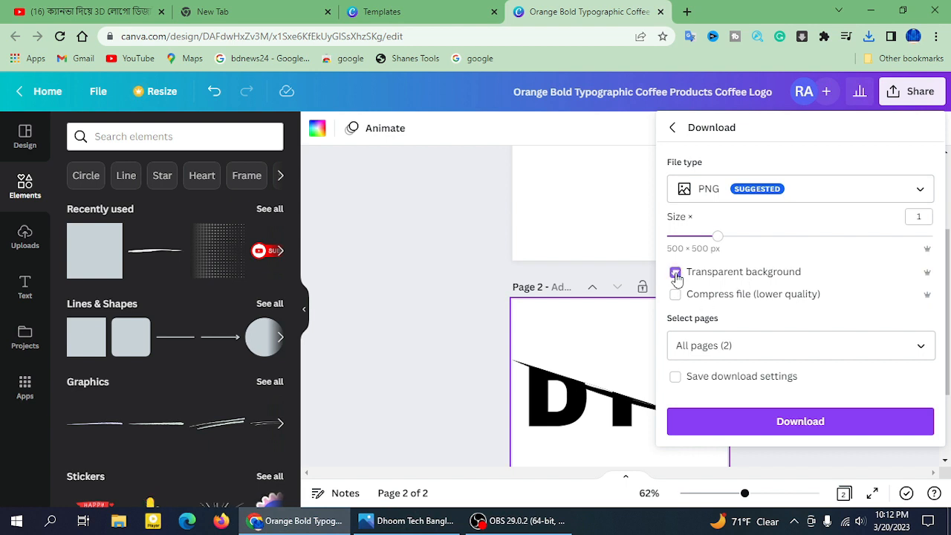
# Restrict the download to page 2 only and download it.
pyautogui.click(905, 350)
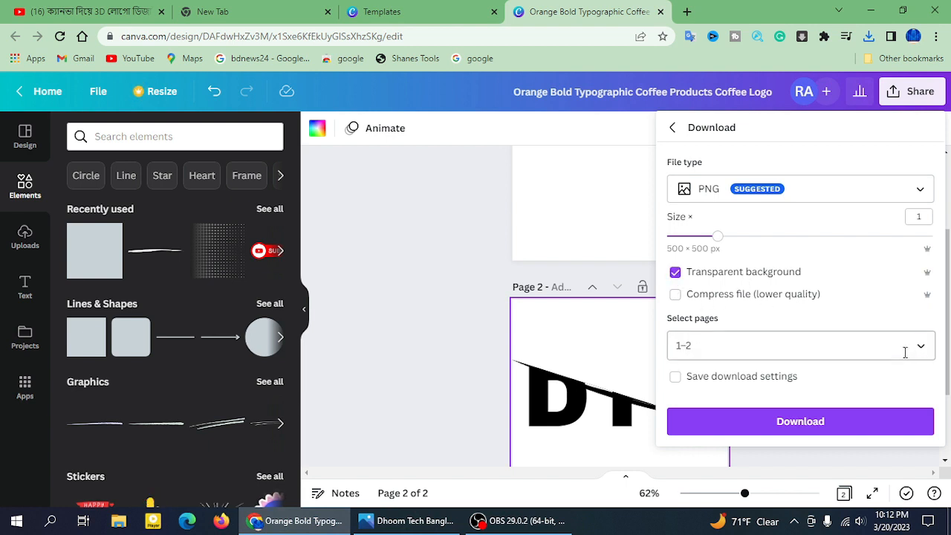
pyautogui.click(922, 349)
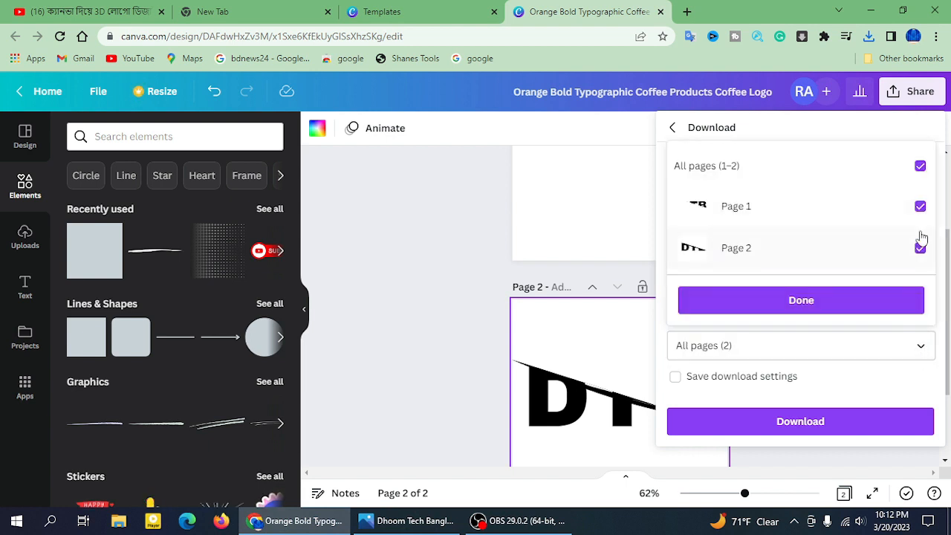
pyautogui.click(920, 167)
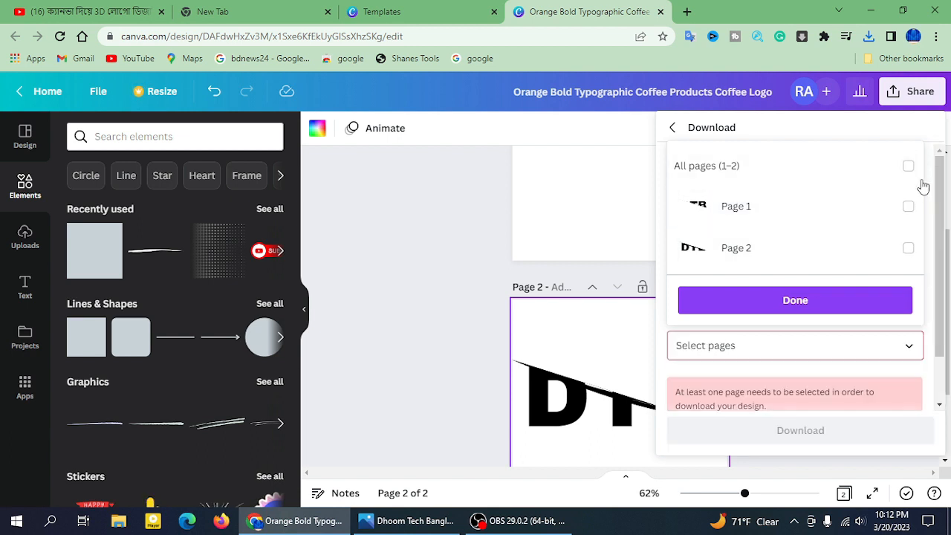
pyautogui.click(909, 249)
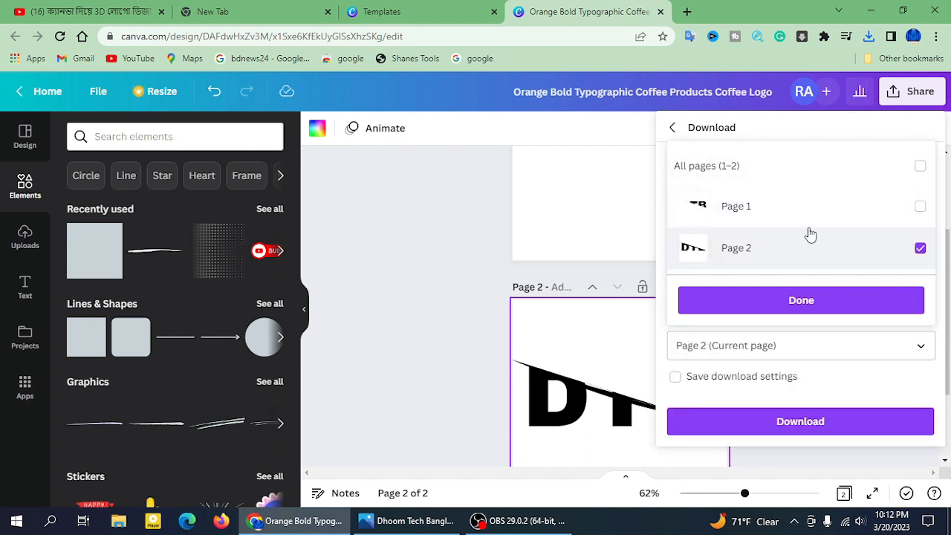
pyautogui.click(801, 300)
pyautogui.click(802, 424)
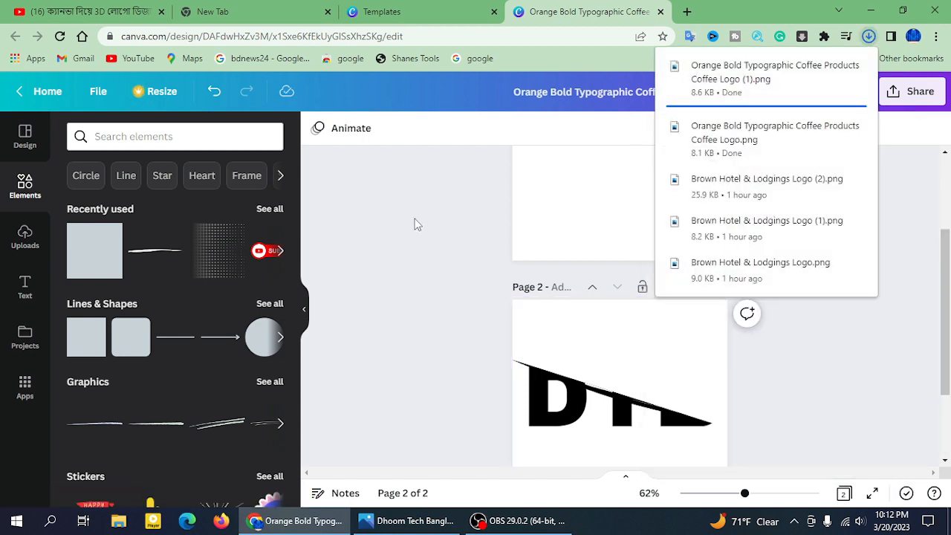
# Add a blank third page after page 2 and open the uploads library.
pyautogui.scroll(-2, 480, 190)
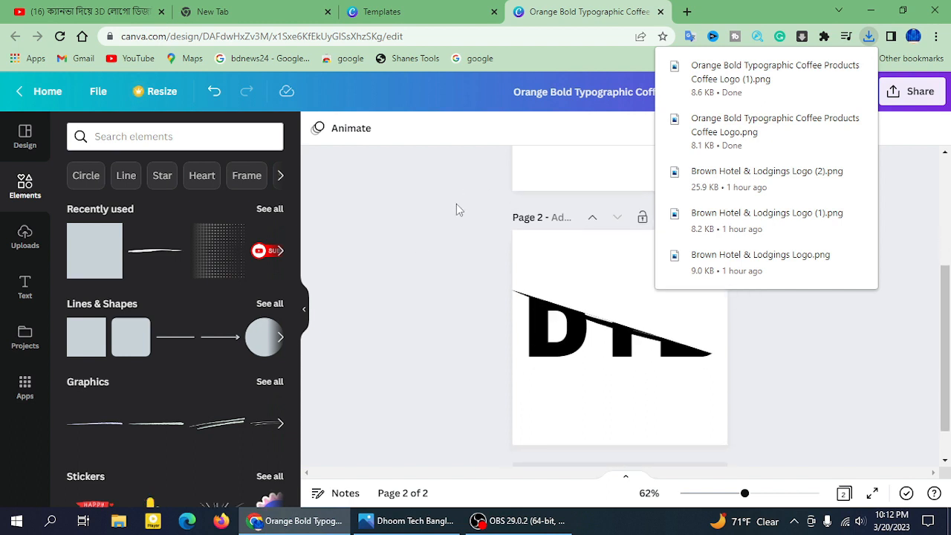
pyautogui.scroll(-1, 455, 245)
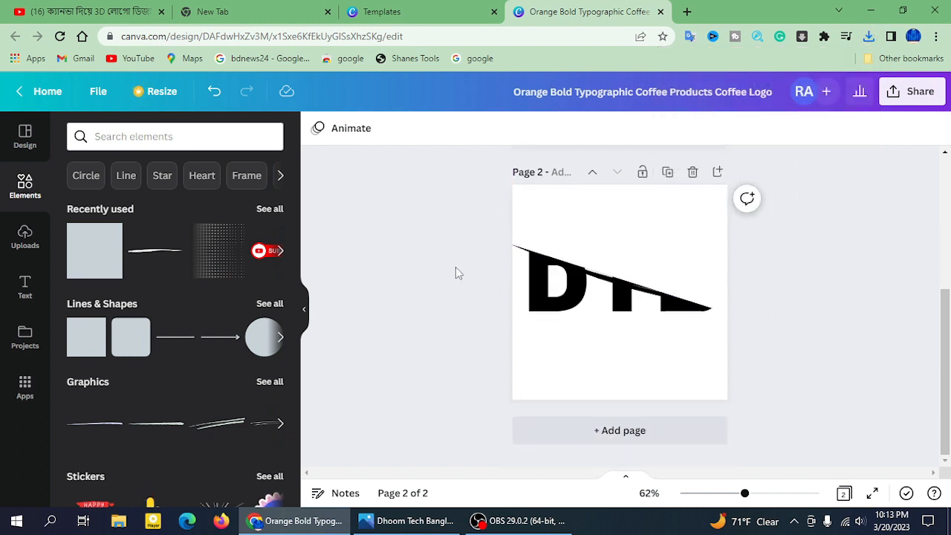
pyautogui.scroll(5, 416, 270)
pyautogui.scroll(-5, 417, 270)
pyautogui.scroll(4, 448, 267)
pyautogui.scroll(-4, 448, 268)
pyautogui.click(634, 434)
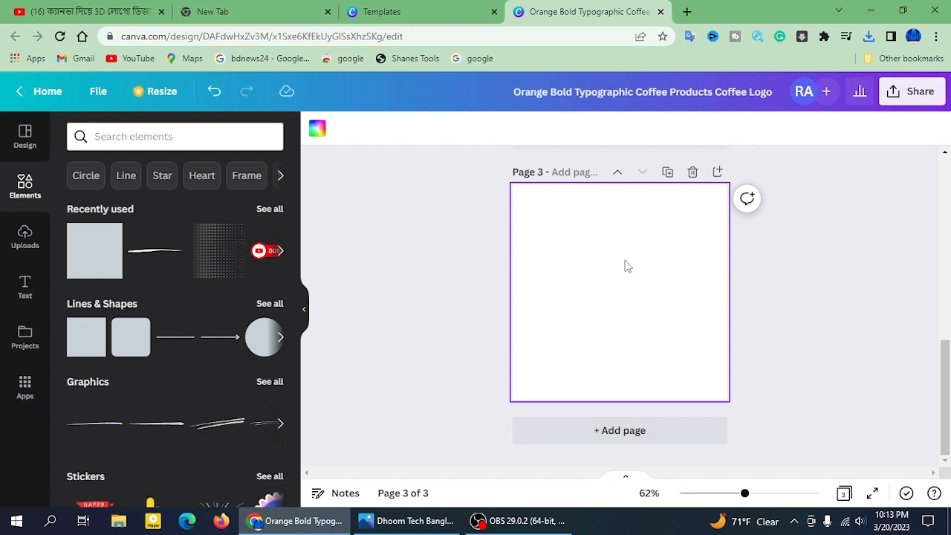
pyautogui.click(27, 247)
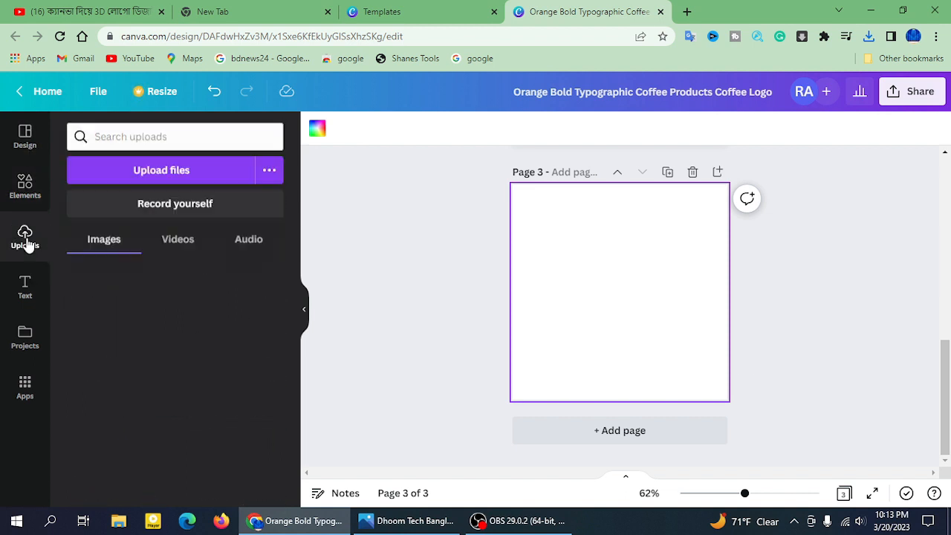
# Upload the two Orange Bold Typographic Coffee Products PNG exports from the Downloads folder together.
pyautogui.click(159, 172)
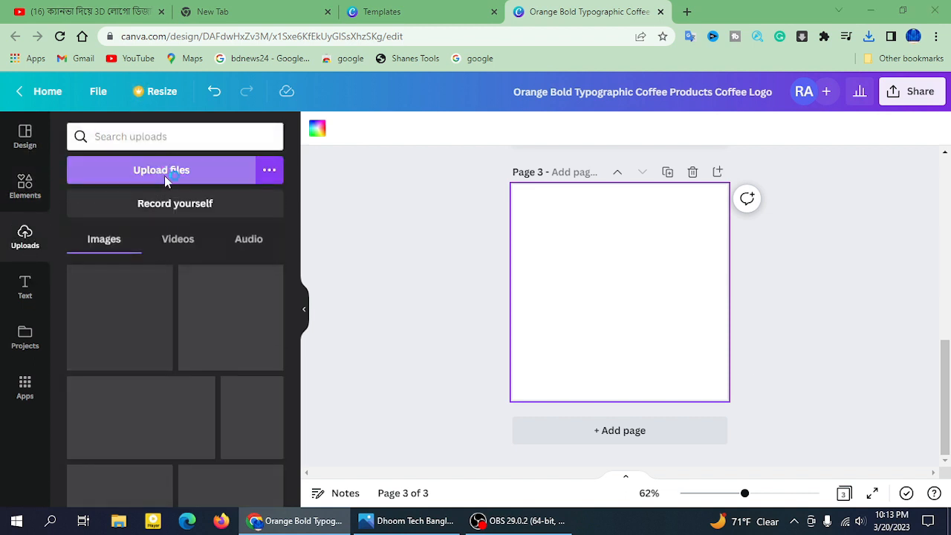
pyautogui.click(244, 178)
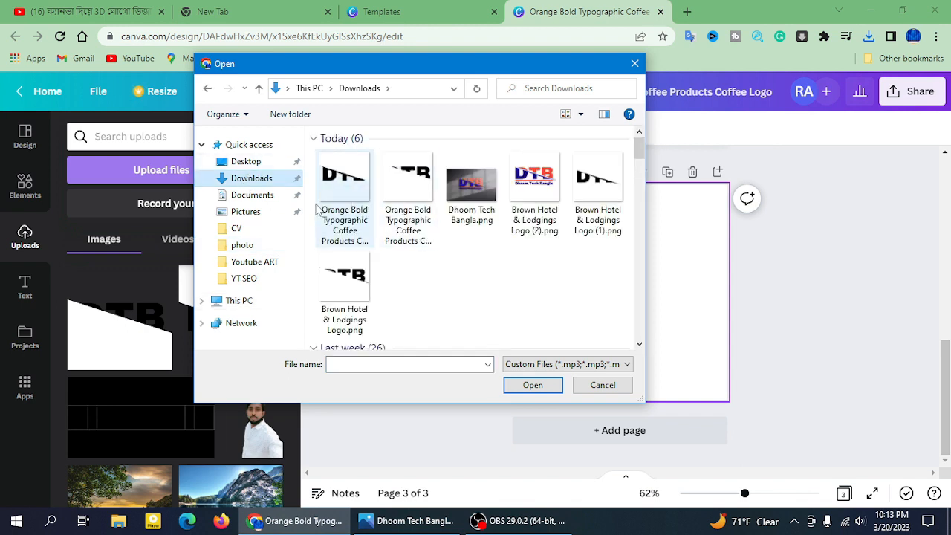
pyautogui.click(342, 197)
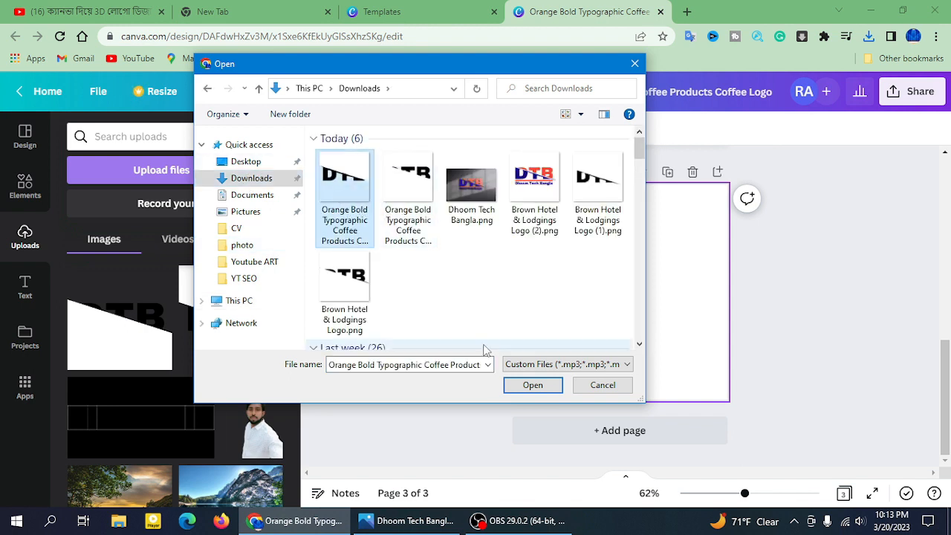
pyautogui.click(411, 223)
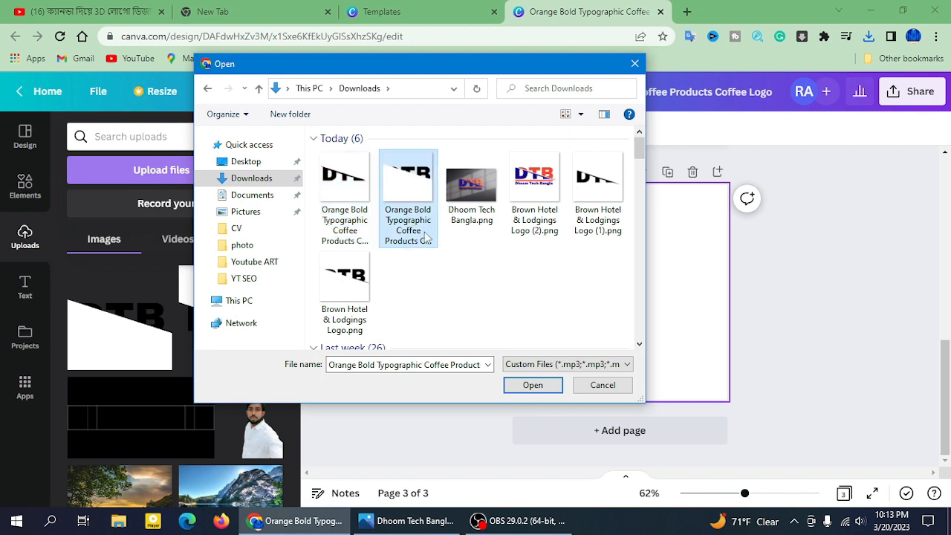
pyautogui.click(351, 223)
pyautogui.keyDown('ctrl'); pyautogui.click(409, 223); pyautogui.keyUp('ctrl')
pyautogui.click(524, 385)
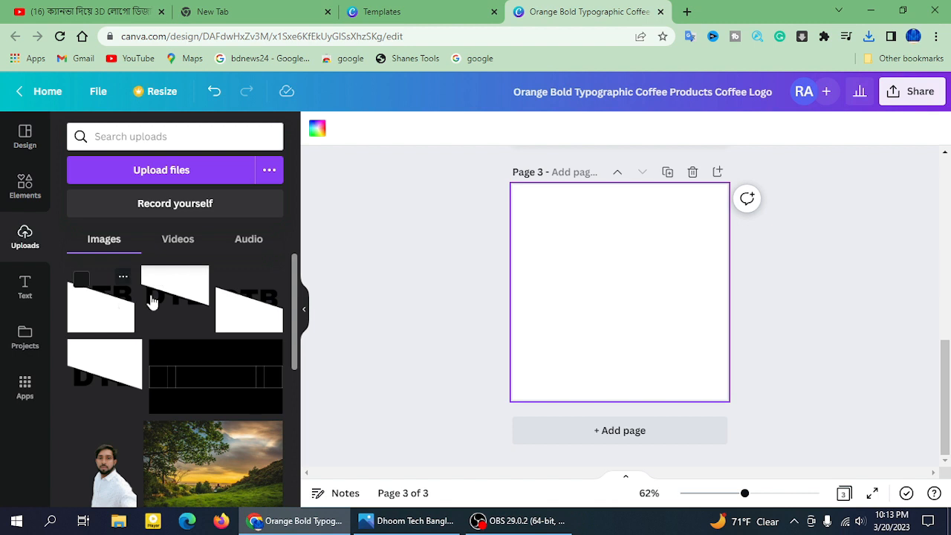
# Place both newly uploaded DTB letter halves on page 3, with the lower-letter half above the upper-letter half.
pyautogui.moveTo(106, 299); pyautogui.dragTo(563, 304)
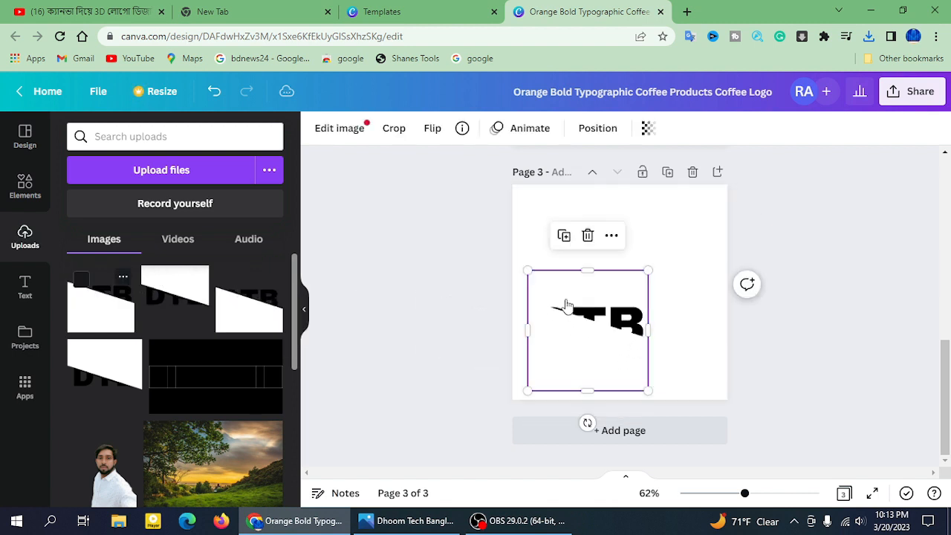
pyautogui.click(424, 302)
pyautogui.moveTo(165, 294); pyautogui.dragTo(606, 229)
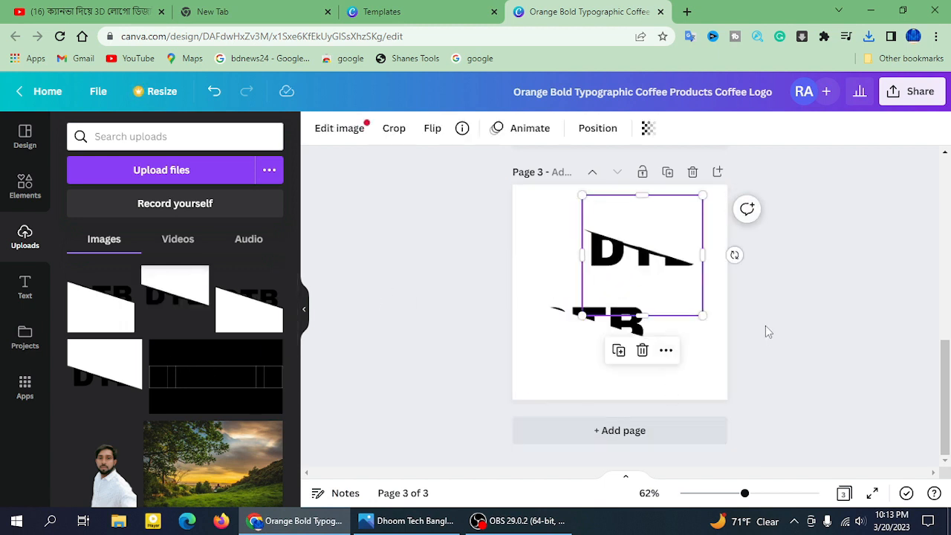
# Move the lower-letter half to the bottom of page 3, and enlarge the upper-letter half across the page's upper part.
pyautogui.moveTo(647, 286); pyautogui.dragTo(587, 391)
pyautogui.moveTo(647, 292); pyautogui.dragTo(679, 228)
pyautogui.moveTo(678, 326); pyautogui.dragTo(740, 383)
pyautogui.moveTo(669, 346); pyautogui.dragTo(649, 306)
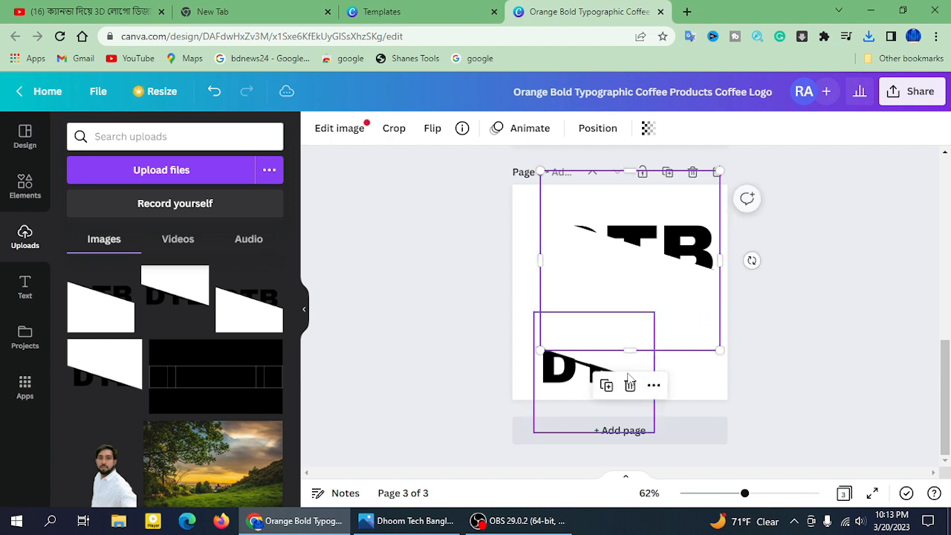
# Enlarge the lower-letter half to nearly the width of the upper-letter half and place it just below.
pyautogui.moveTo(548, 385); pyautogui.dragTo(552, 344)
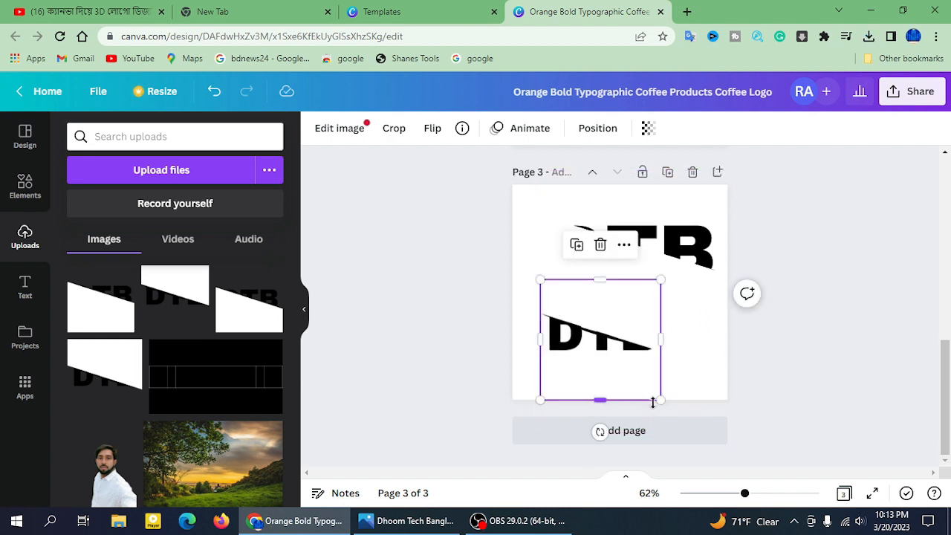
pyautogui.moveTo(661, 401); pyautogui.dragTo(703, 440)
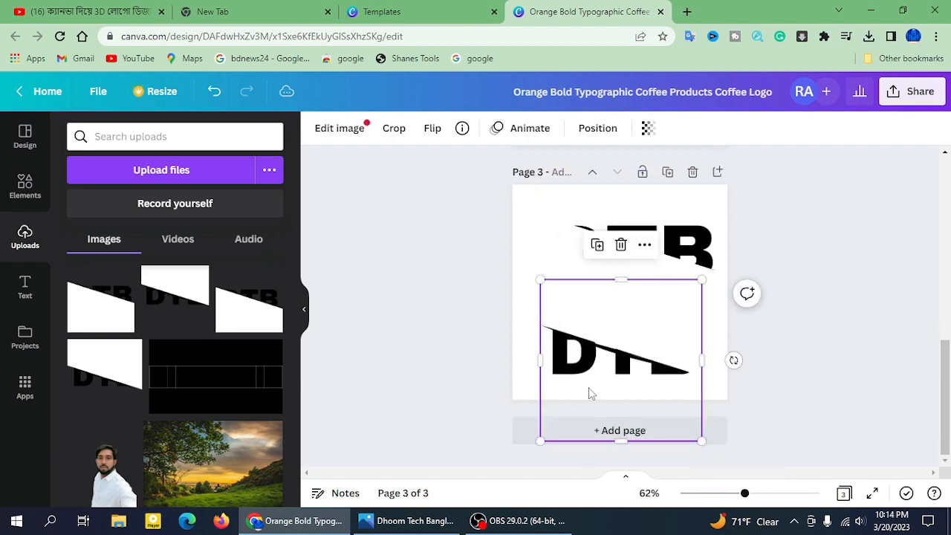
pyautogui.moveTo(590, 393); pyautogui.dragTo(589, 351)
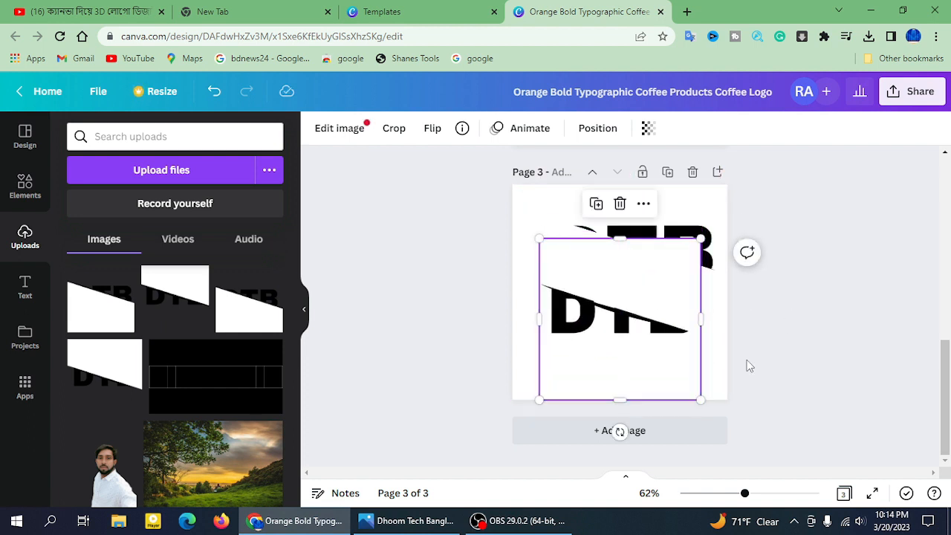
# Remove the backgrounds of both letter halves with Background Remover, moving the lower-letter half down between them.
pyautogui.click(332, 136)
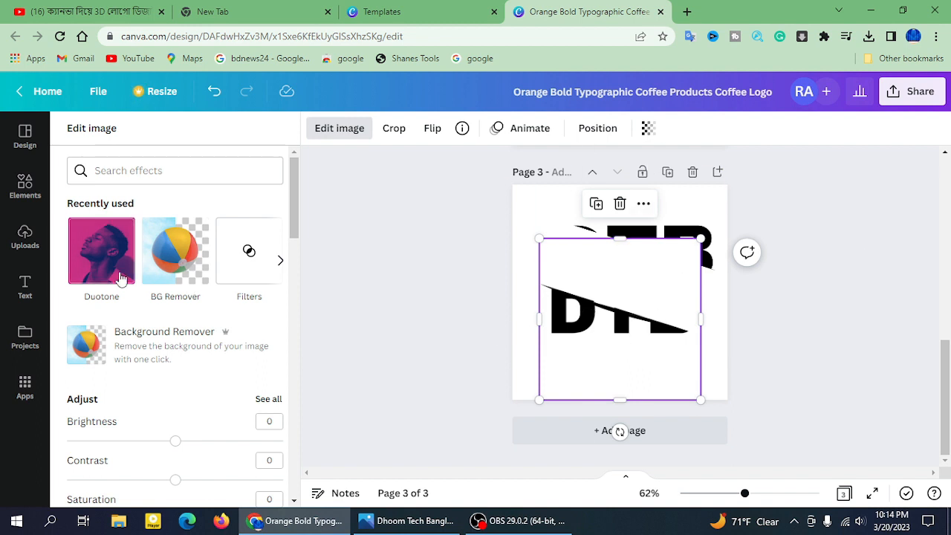
pyautogui.click(165, 264)
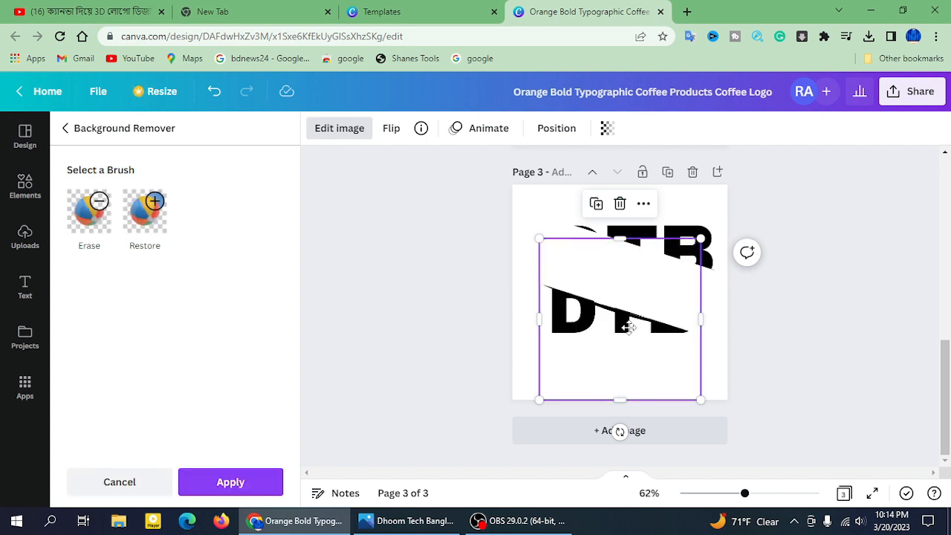
pyautogui.moveTo(628, 327); pyautogui.dragTo(615, 359)
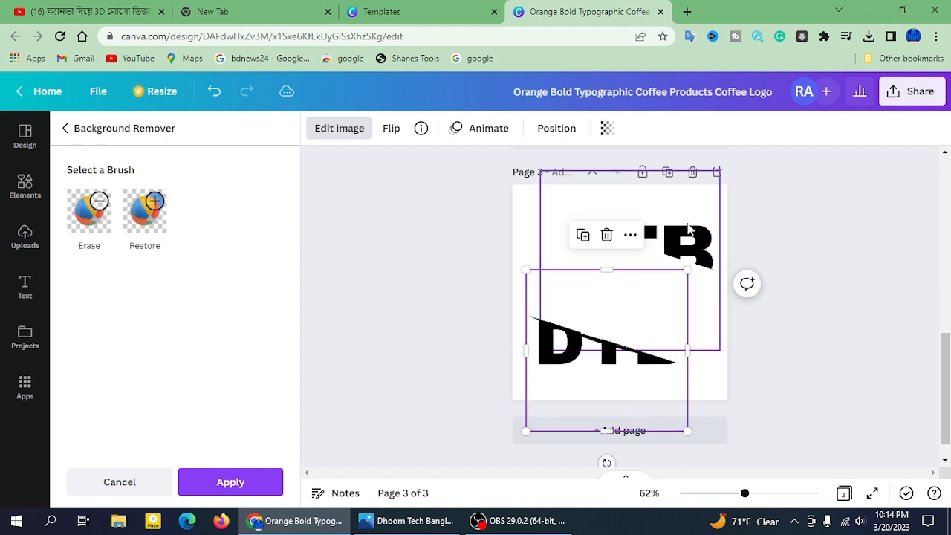
pyautogui.click(689, 231)
pyautogui.click(178, 253)
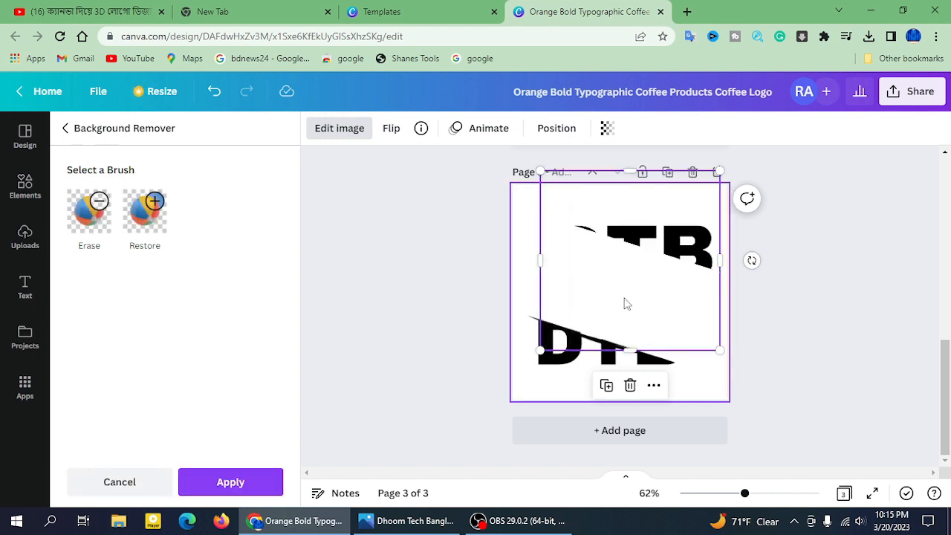
pyautogui.moveTo(663, 257)
pyautogui.mouseDown()
pyautogui.moveTo(652, 263)
pyautogui.moveTo(665, 251)
pyautogui.mouseUp()
pyautogui.click(783, 365)
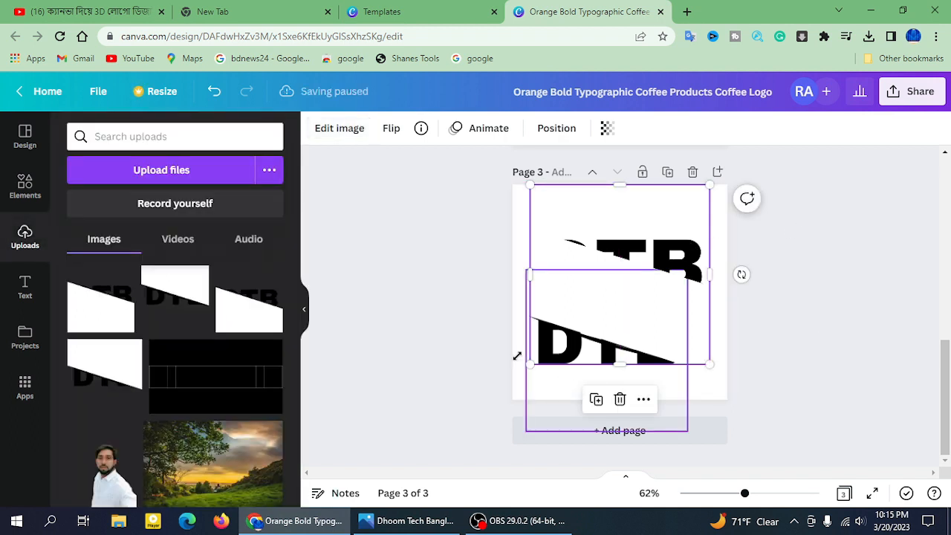
# Bring the lower-letter half up close beneath the upper-letter half on page 3.
pyautogui.click(469, 280)
pyautogui.moveTo(587, 358); pyautogui.dragTo(603, 311)
pyautogui.click(712, 272)
pyautogui.moveTo(663, 257); pyautogui.dragTo(662, 262)
pyautogui.click(785, 275)
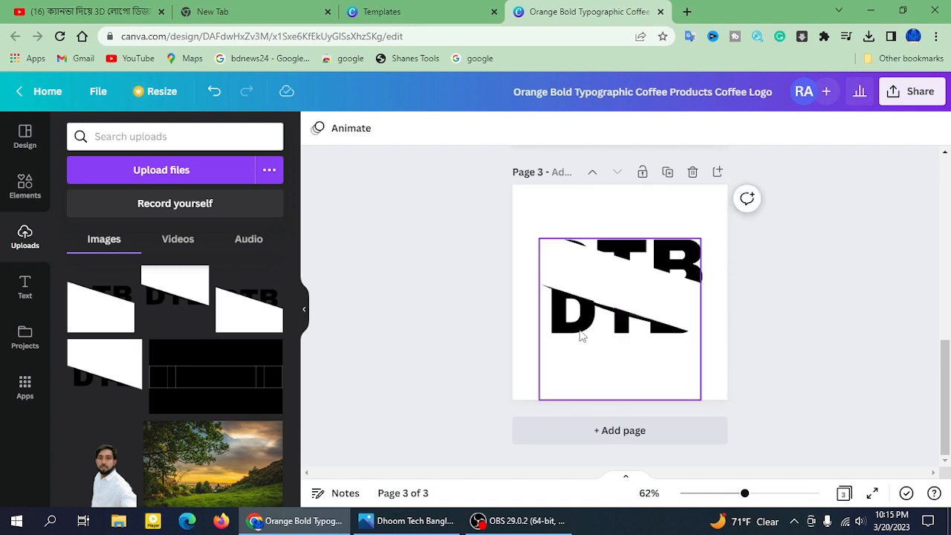
# Enlarge the lower-letter half slightly and move it down clear of the upper-letter half.
pyautogui.moveTo(584, 335); pyautogui.dragTo(584, 312)
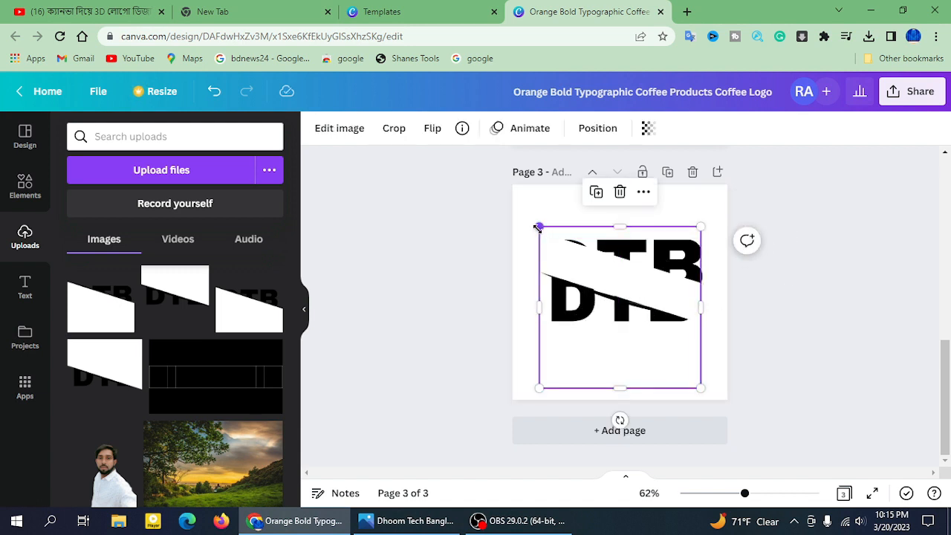
pyautogui.moveTo(527, 227)
pyautogui.mouseDown()
pyautogui.moveTo(518, 220)
pyautogui.moveTo(529, 218)
pyautogui.mouseUp()
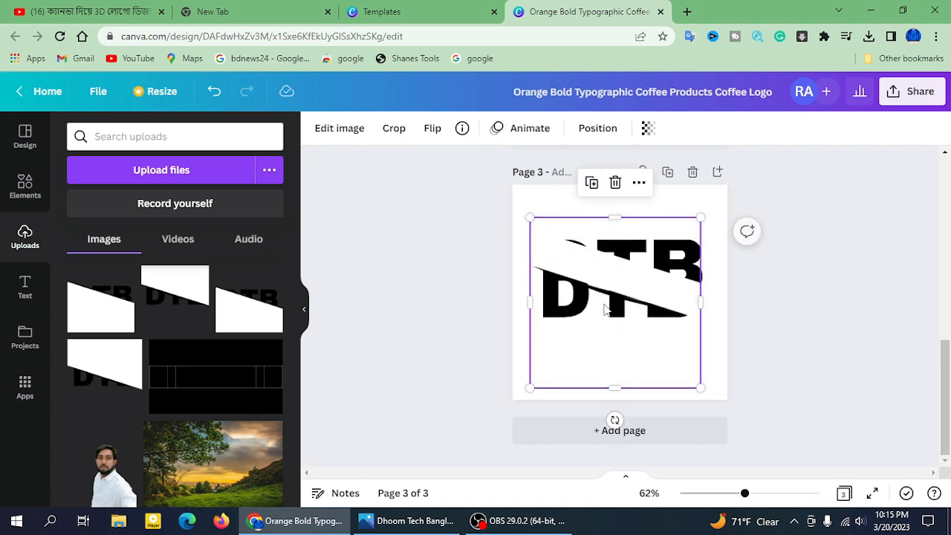
pyautogui.moveTo(604, 304); pyautogui.dragTo(608, 355)
pyautogui.moveTo(668, 257)
pyautogui.mouseDown()
pyautogui.moveTo(671, 231)
pyautogui.moveTo(679, 254)
pyautogui.mouseUp()
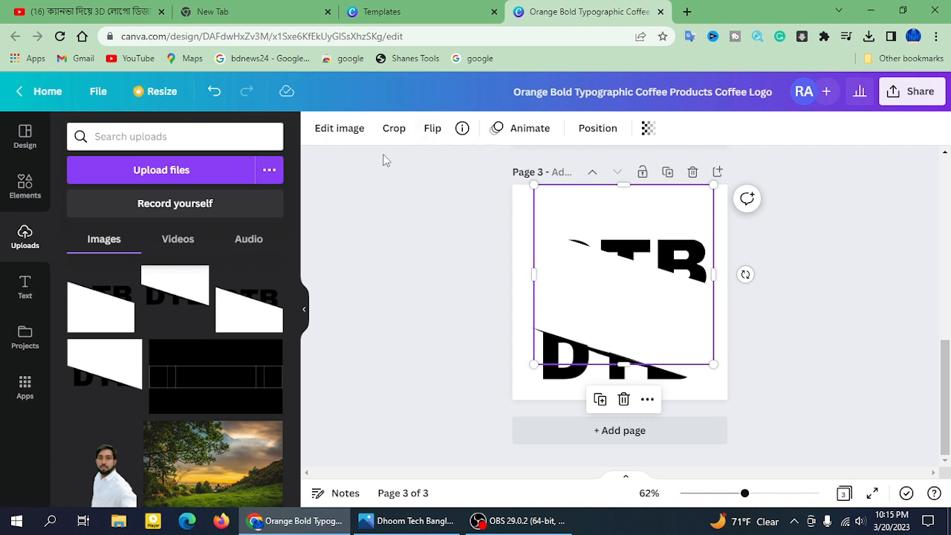
# Recolor the upper-letter half with the Myrtle Duotone effect after trying Mystic.
pyautogui.click(330, 133)
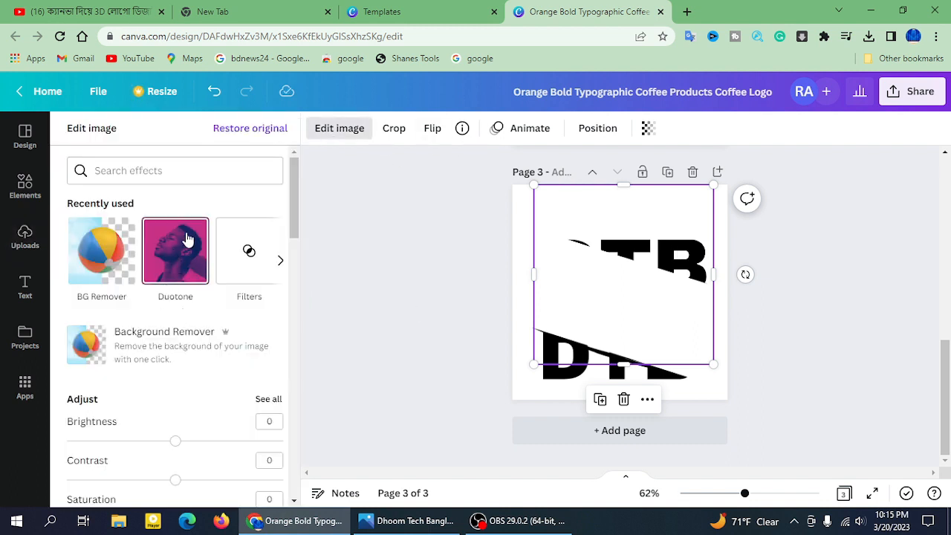
pyautogui.click(173, 252)
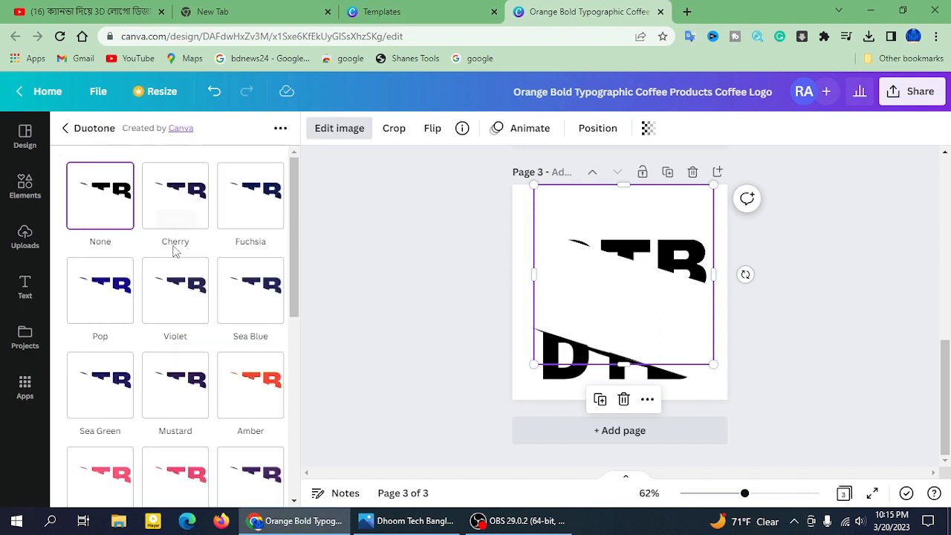
pyautogui.scroll(-5, 182, 314)
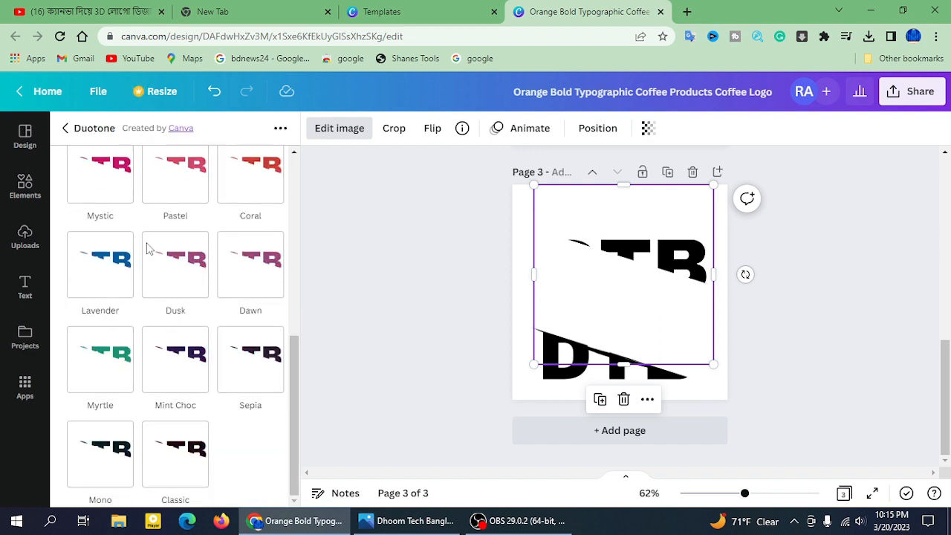
pyautogui.click(128, 186)
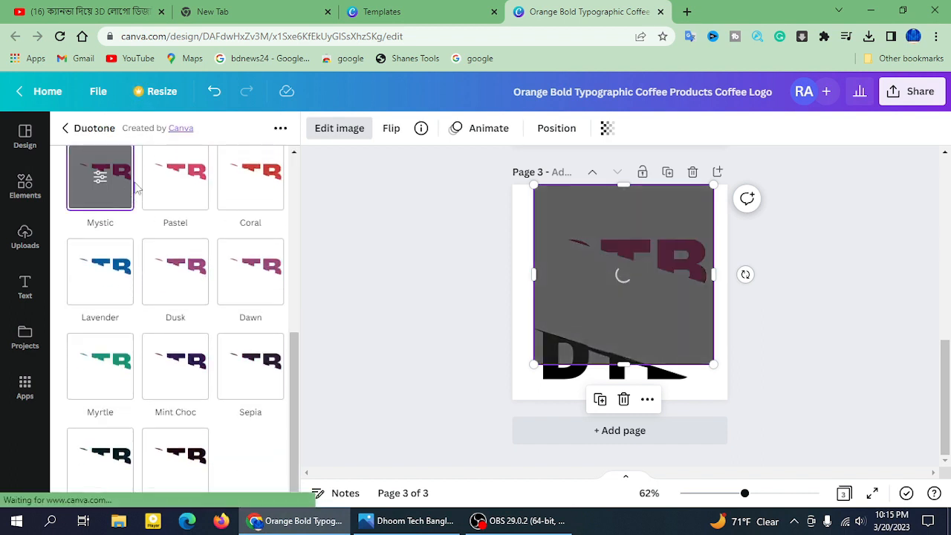
pyautogui.click(199, 191)
pyautogui.click(111, 191)
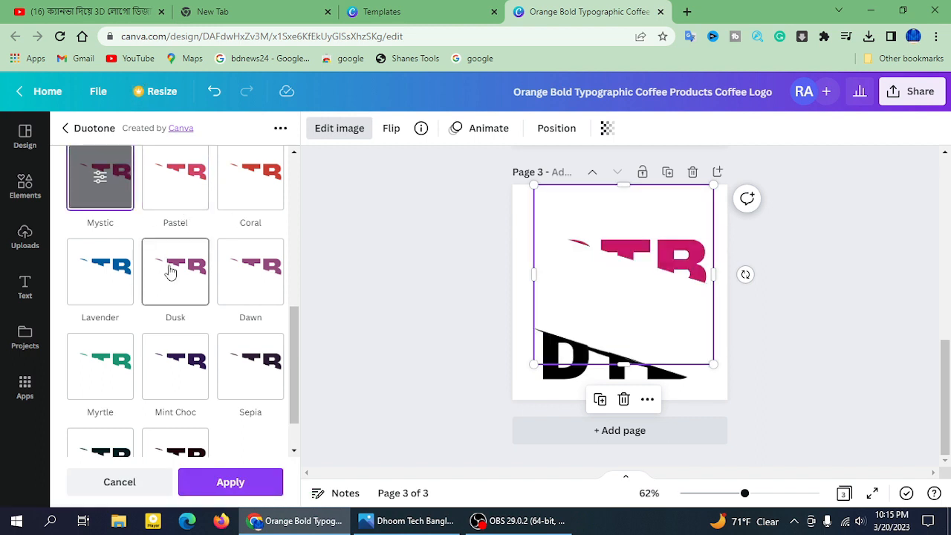
pyautogui.click(111, 370)
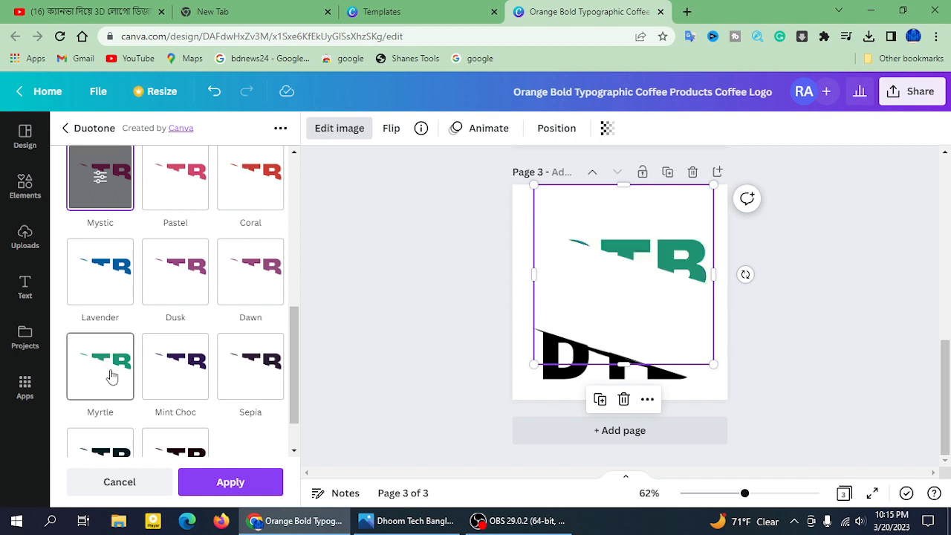
pyautogui.click(798, 275)
pyautogui.click(817, 305)
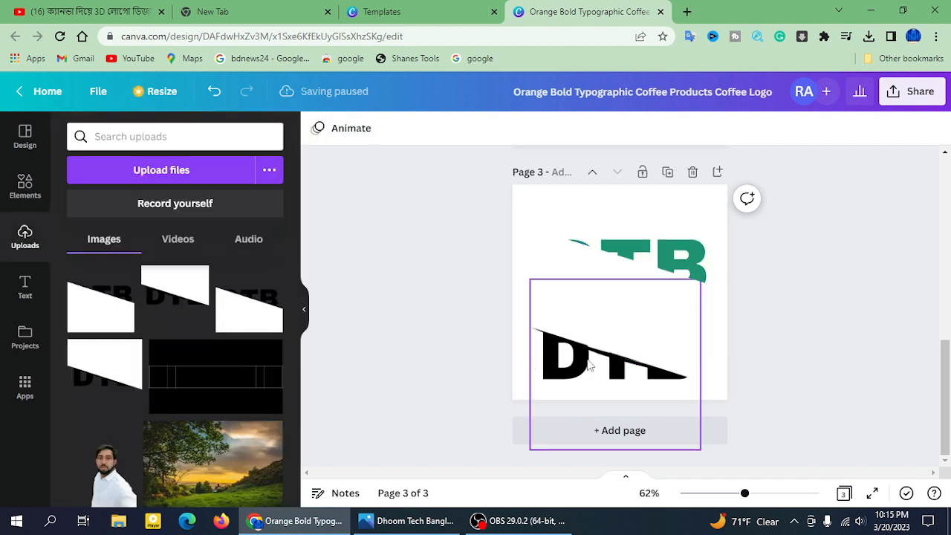
# Recolor the lower-letter half with the Mint Choc Duotone effect and move it up against the green upper-letter half.
pyautogui.click(588, 332)
pyautogui.click(334, 132)
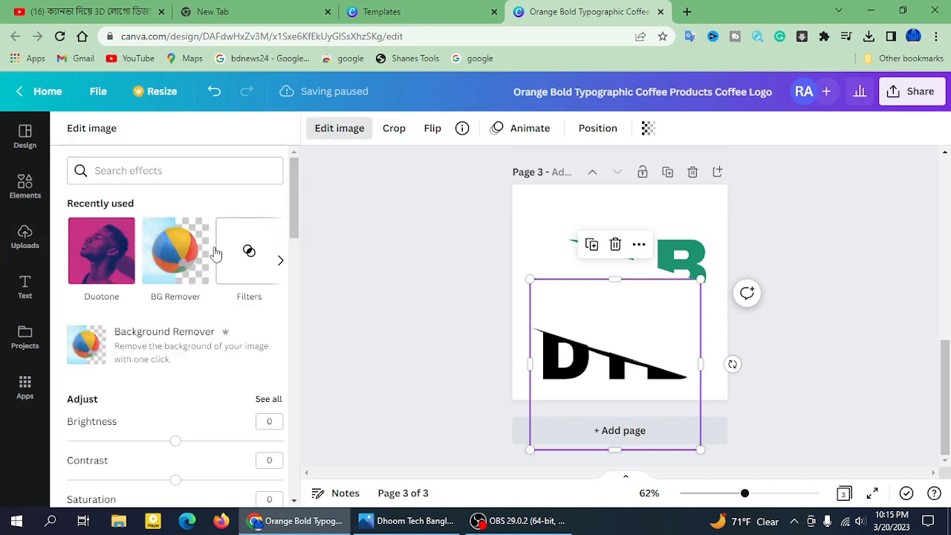
pyautogui.click(113, 259)
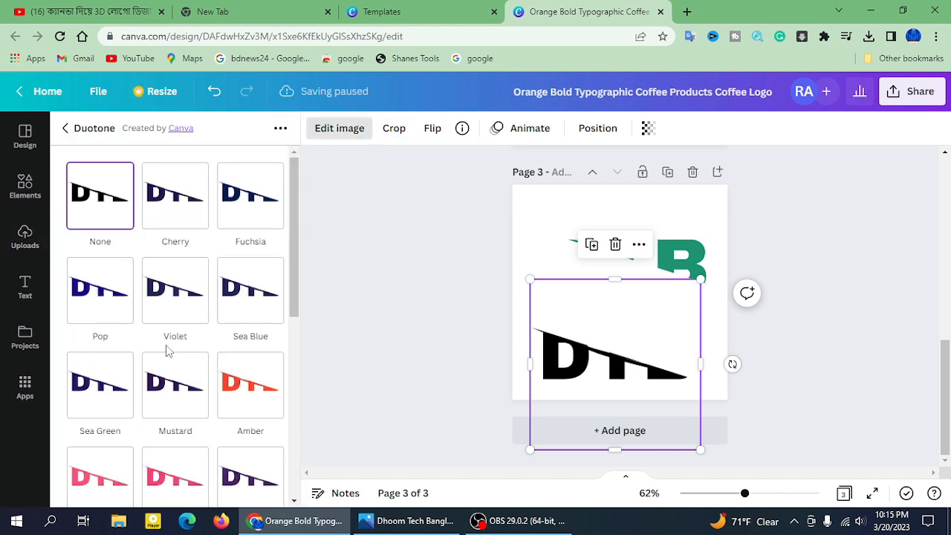
pyautogui.click(163, 386)
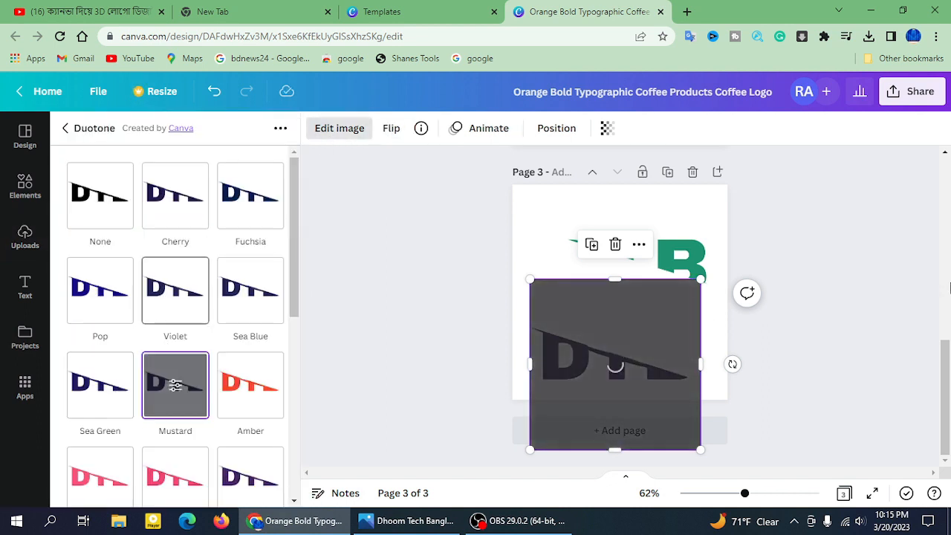
pyautogui.scroll(-3, 151, 297)
pyautogui.click(191, 363)
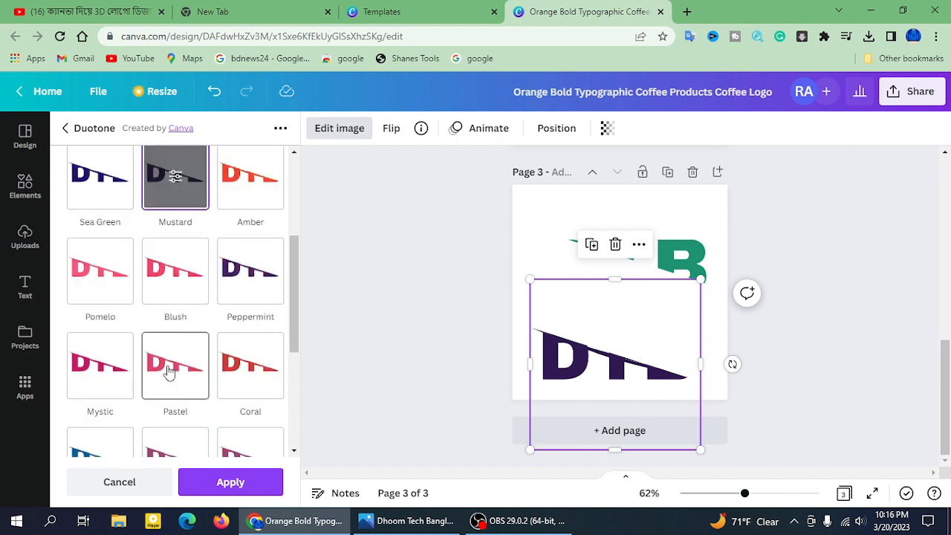
pyautogui.scroll(-4, 93, 338)
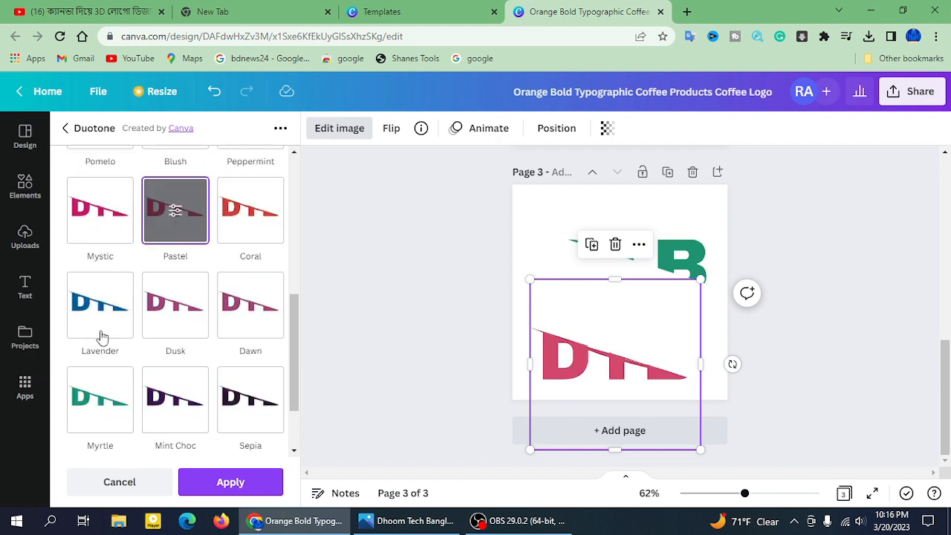
pyautogui.click(176, 353)
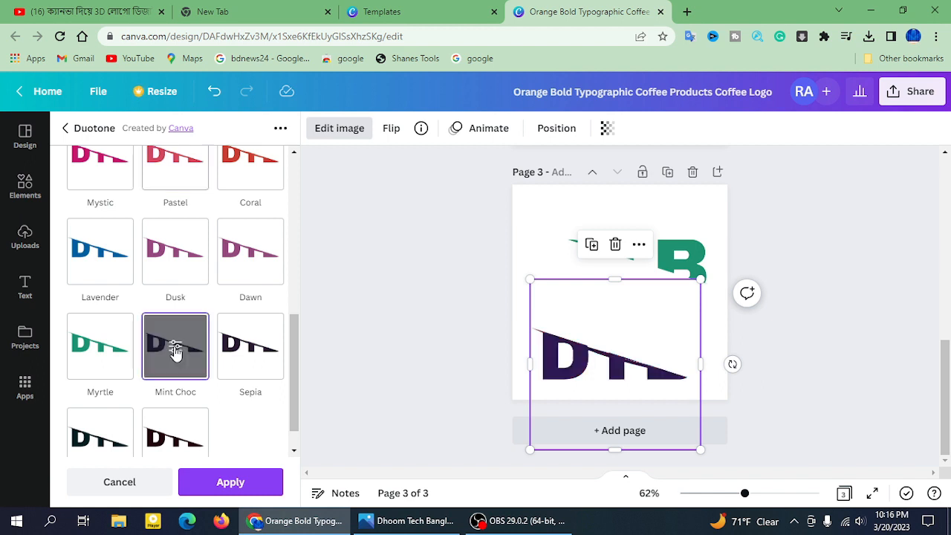
pyautogui.click(796, 270)
pyautogui.click(796, 270)
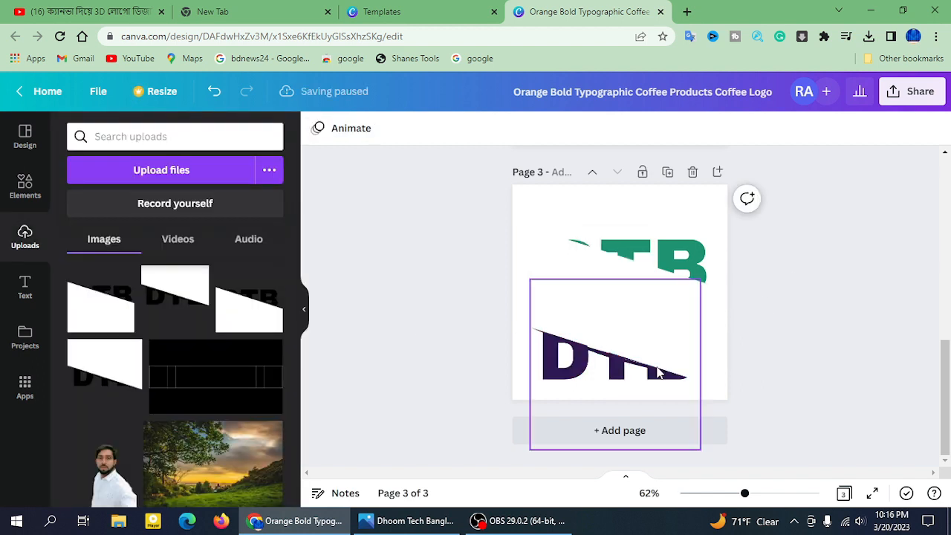
pyautogui.moveTo(620, 371); pyautogui.dragTo(641, 285)
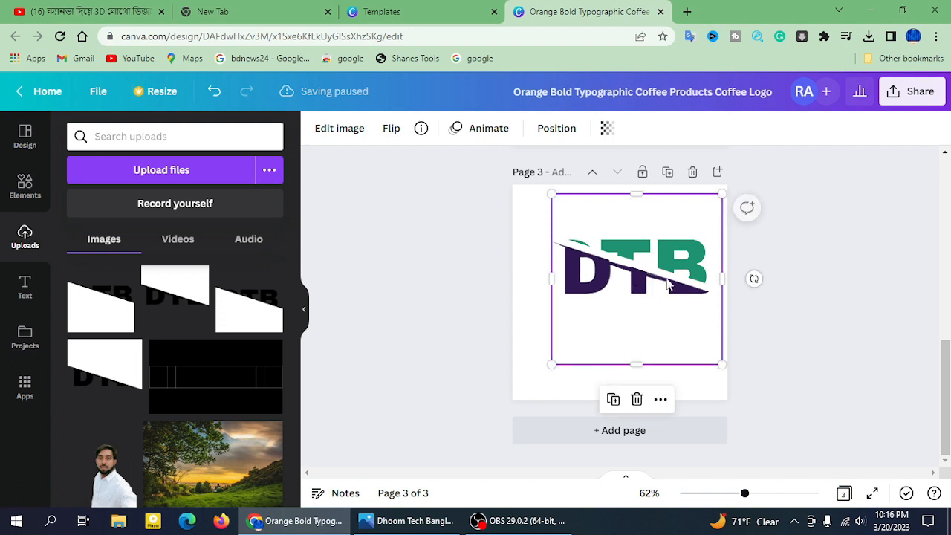
# Move the purple lower-letter half down away from the green half and enlarge it to nearly the page width.
pyautogui.click(798, 243)
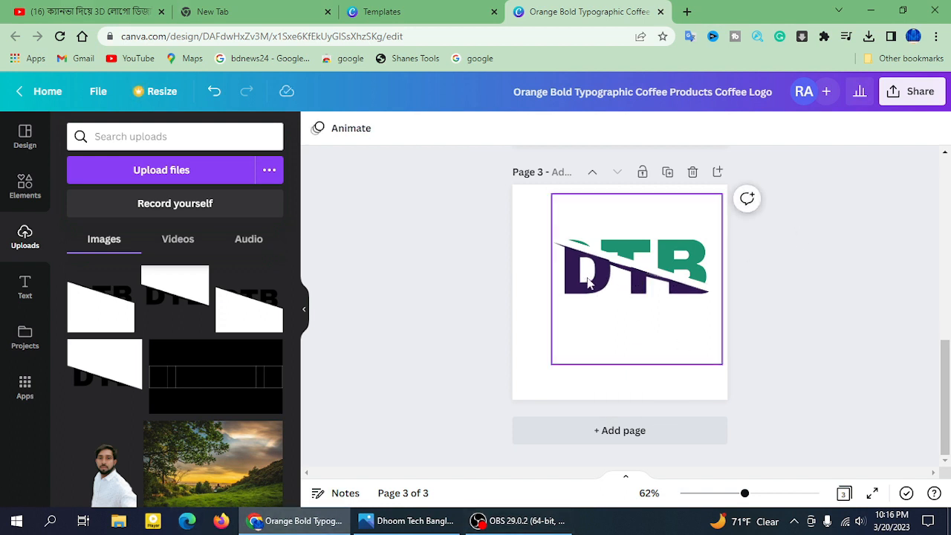
pyautogui.moveTo(588, 282); pyautogui.dragTo(570, 309)
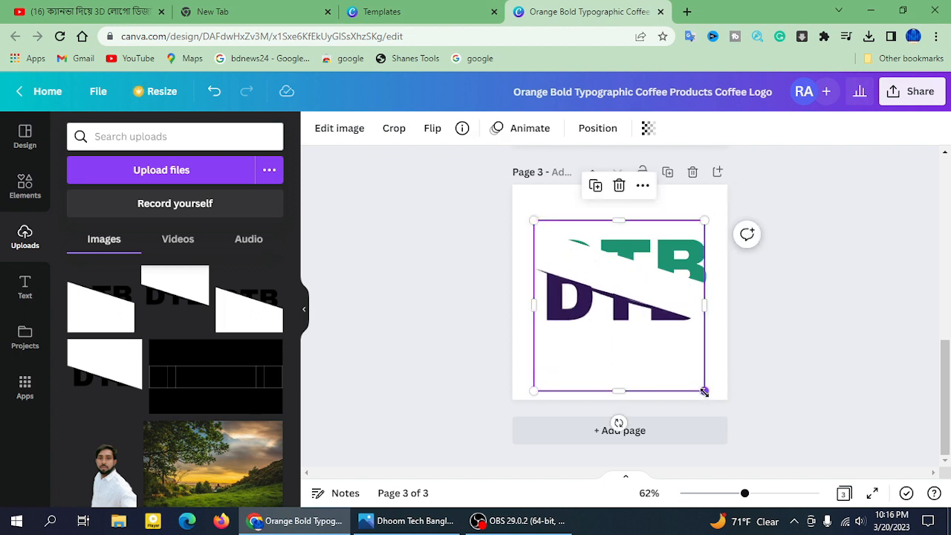
pyautogui.moveTo(705, 392); pyautogui.dragTo(737, 423)
pyautogui.moveTo(607, 344); pyautogui.dragTo(599, 332)
pyautogui.click(850, 235)
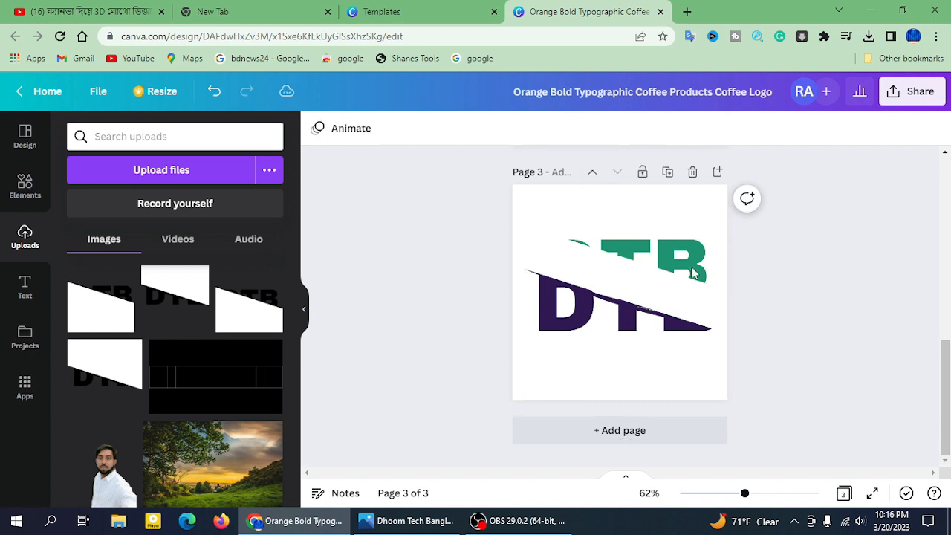
# Move the purple half further down, enlarge the green upper-letter half and shift it slightly left.
pyautogui.moveTo(676, 266); pyautogui.dragTo(675, 271)
pyautogui.moveTo(666, 311); pyautogui.dragTo(662, 383)
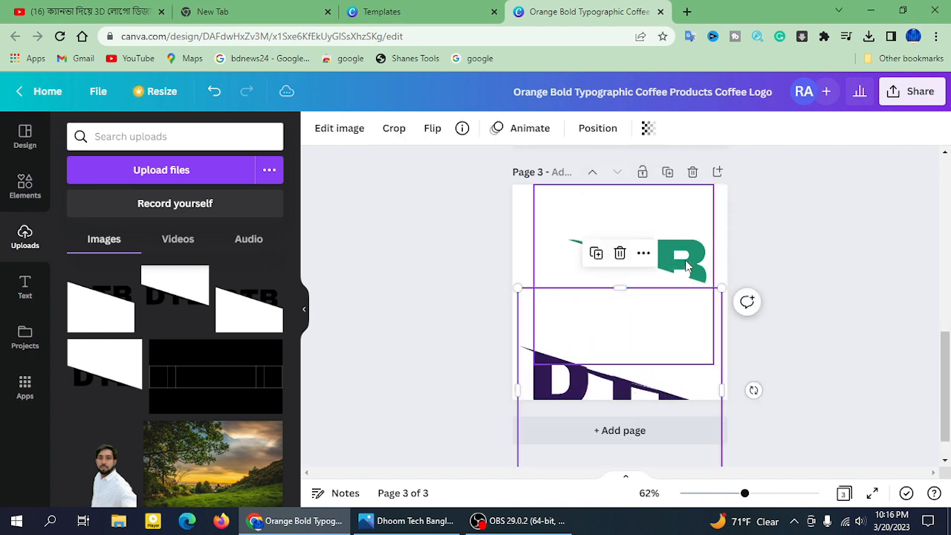
pyautogui.click(686, 263)
pyautogui.moveTo(713, 364); pyautogui.dragTo(747, 402)
pyautogui.moveTo(642, 259); pyautogui.dragTo(620, 256)
# Bring the purple half back up against the green half and shrink it slightly to match.
pyautogui.click(587, 410)
pyautogui.moveTo(587, 410); pyautogui.dragTo(575, 291)
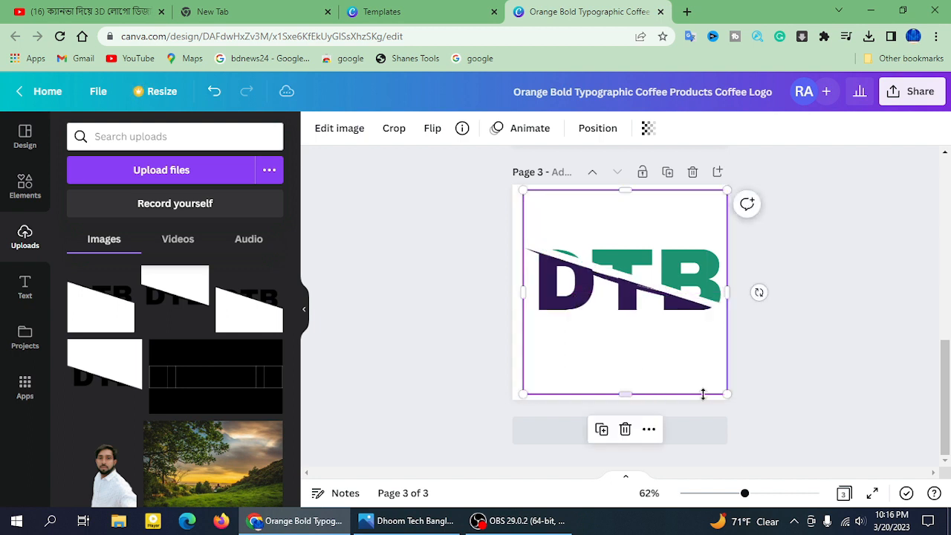
pyautogui.moveTo(717, 385); pyautogui.dragTo(718, 385)
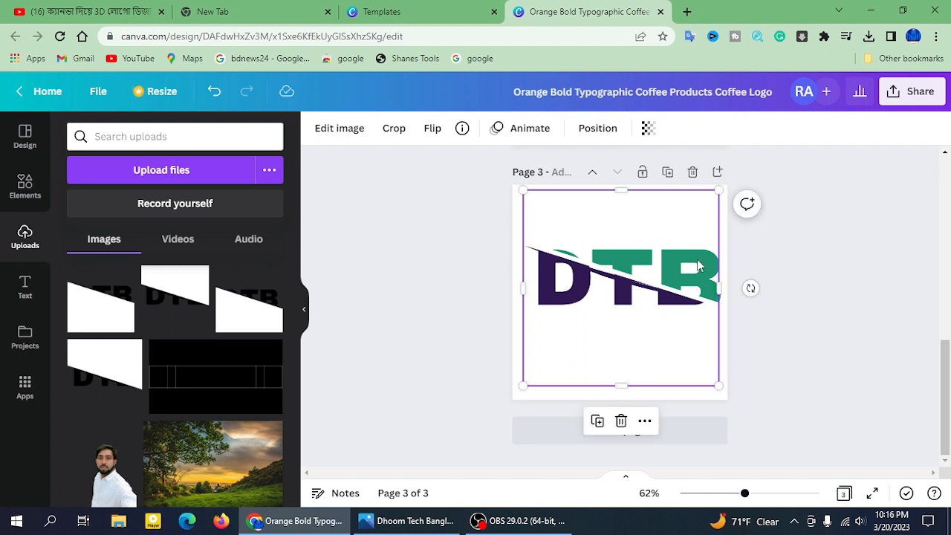
pyautogui.click(799, 229)
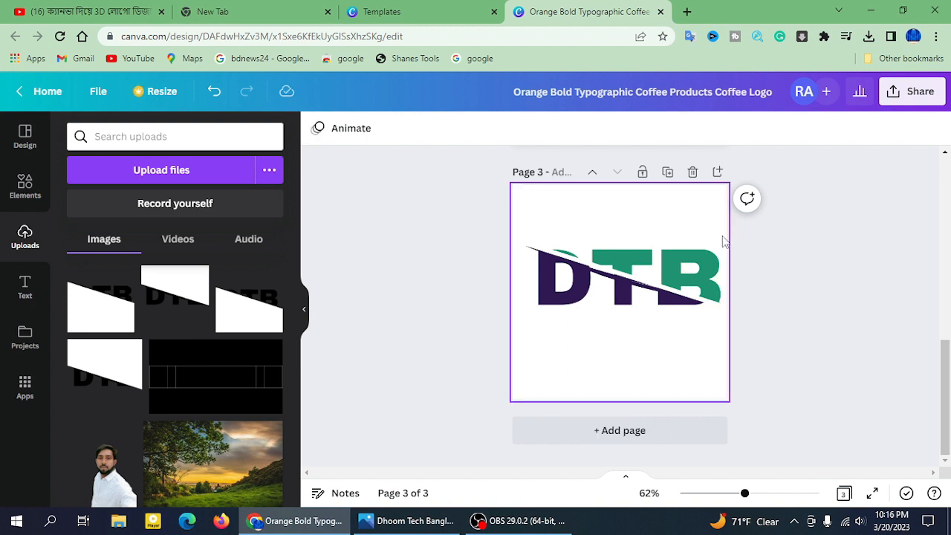
# Separate the halves, shift the green one slightly left and down, and rejoin the purple half beneath it.
pyautogui.click(702, 262)
pyautogui.moveTo(699, 262); pyautogui.dragTo(707, 347)
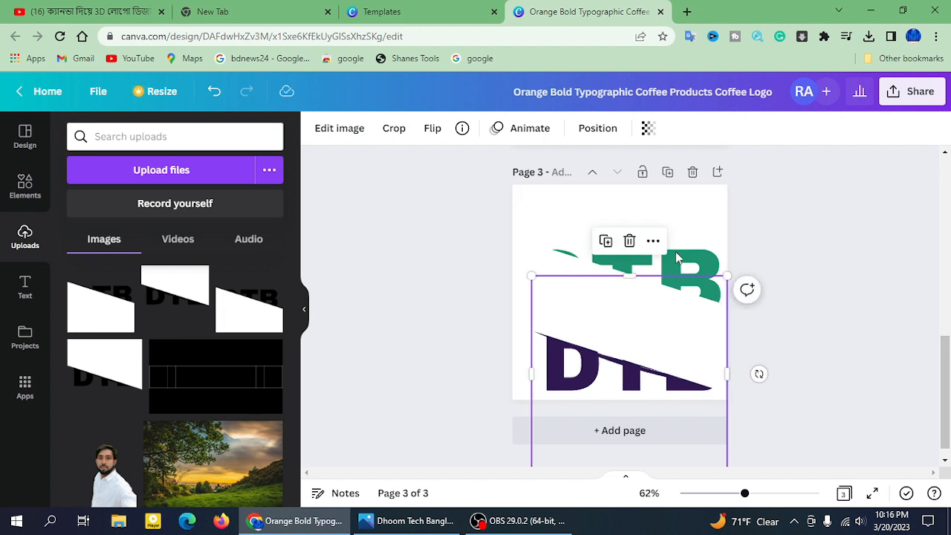
pyautogui.click(677, 254)
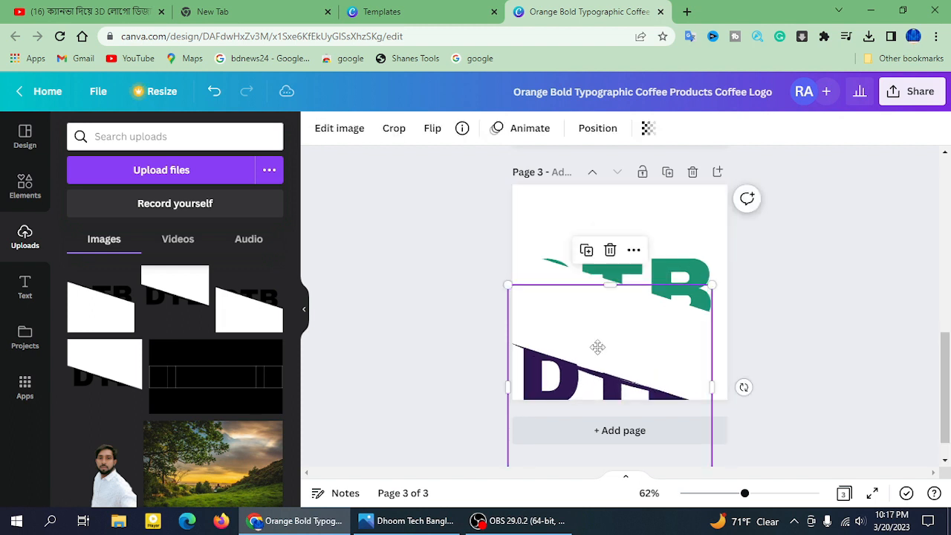
pyautogui.moveTo(598, 347); pyautogui.dragTo(620, 301)
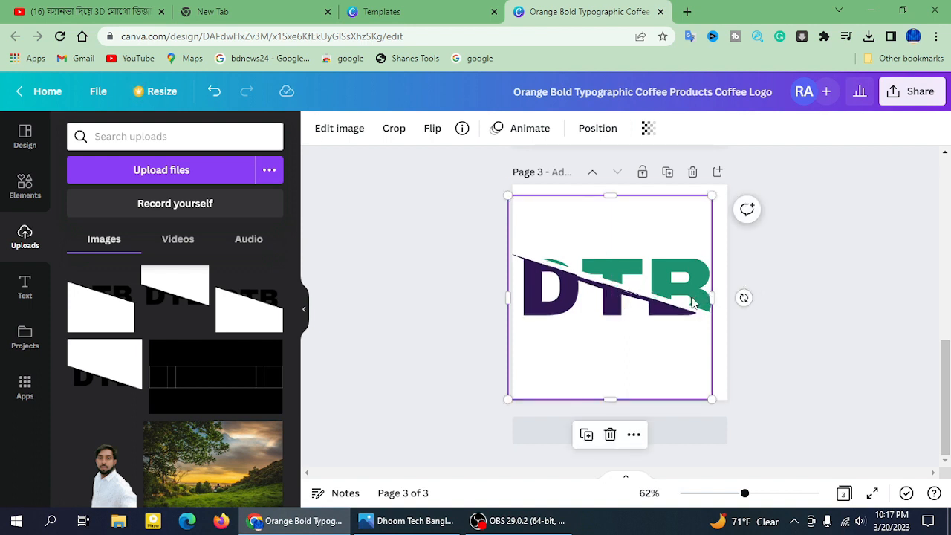
pyautogui.click(793, 257)
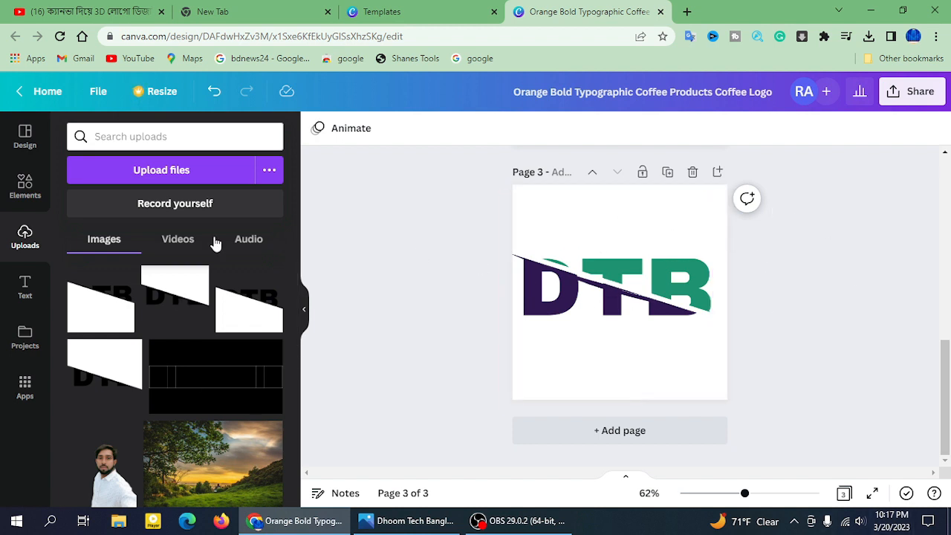
# Set up a PNG download of the design with a transparent background.
pyautogui.click(903, 104)
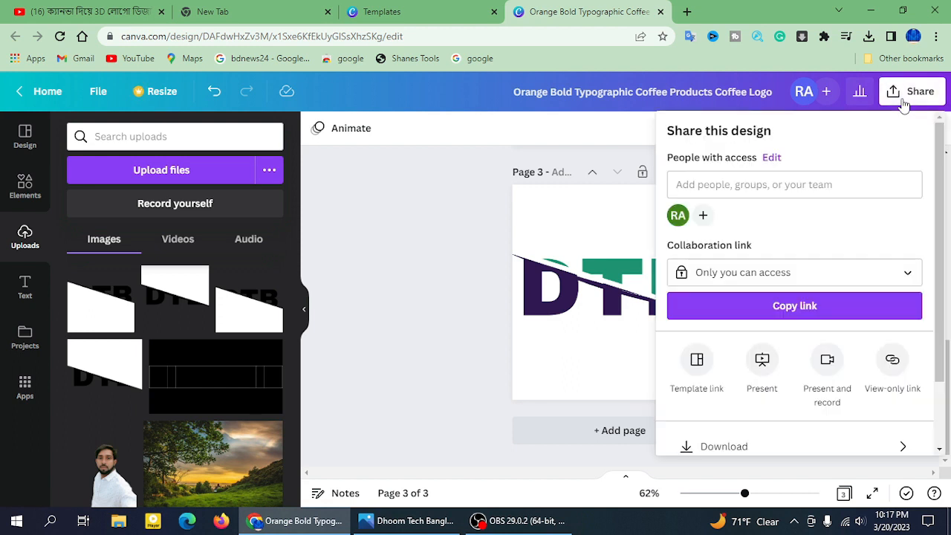
pyautogui.scroll(-2, 858, 345)
pyautogui.click(828, 364)
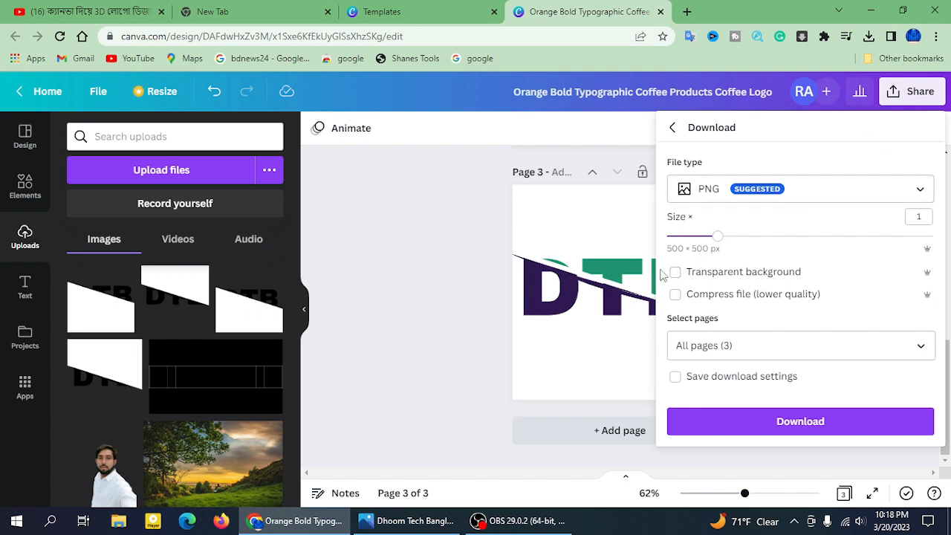
pyautogui.click(805, 294)
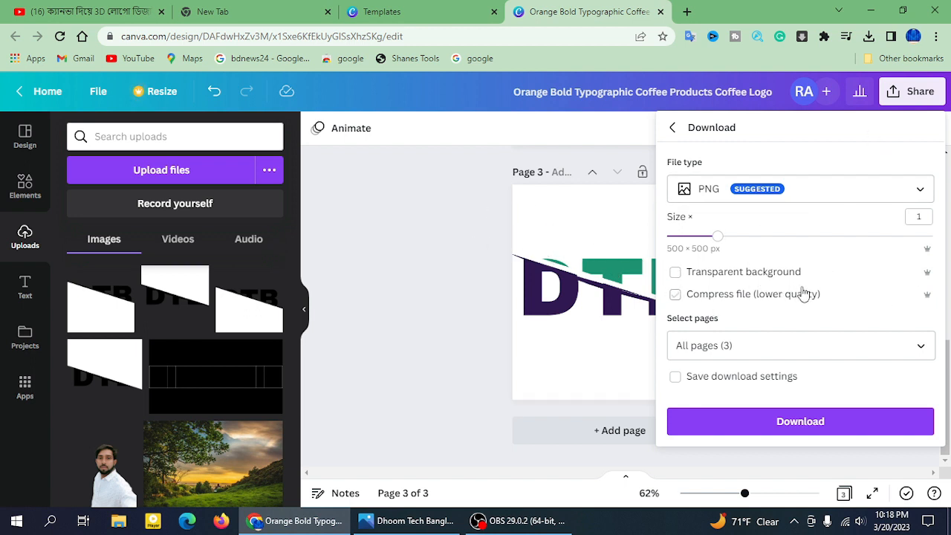
pyautogui.click(677, 273)
# Limit the download to page 3 only and download the logo.
pyautogui.click(917, 347)
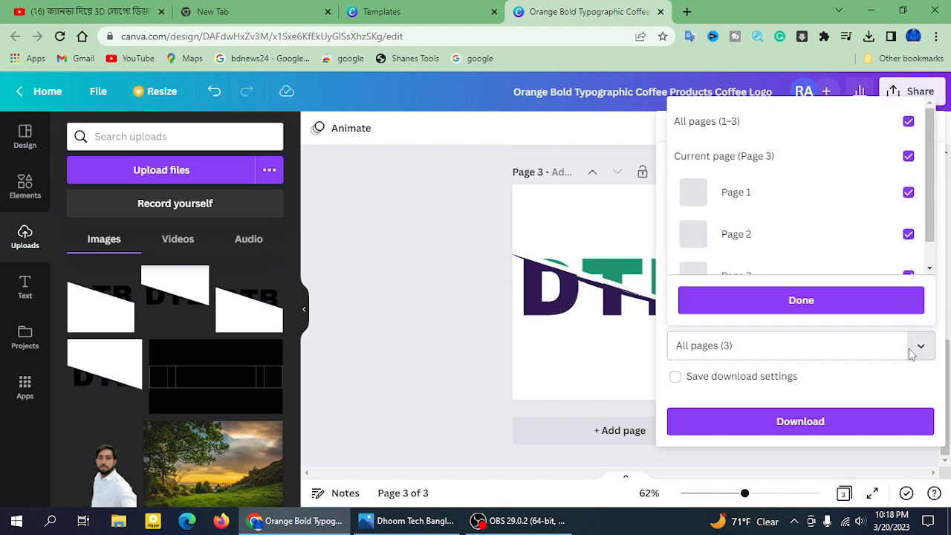
pyautogui.click(909, 122)
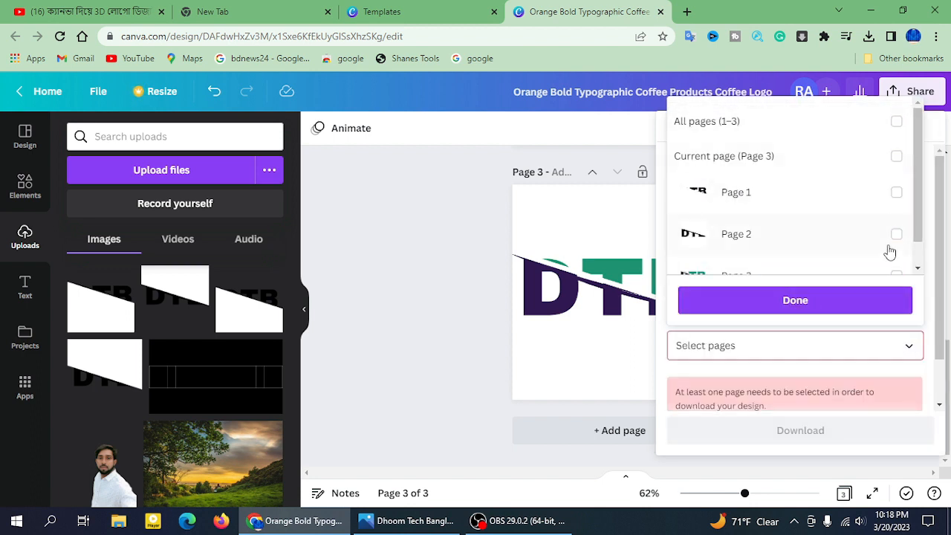
pyautogui.scroll(-1, 810, 249)
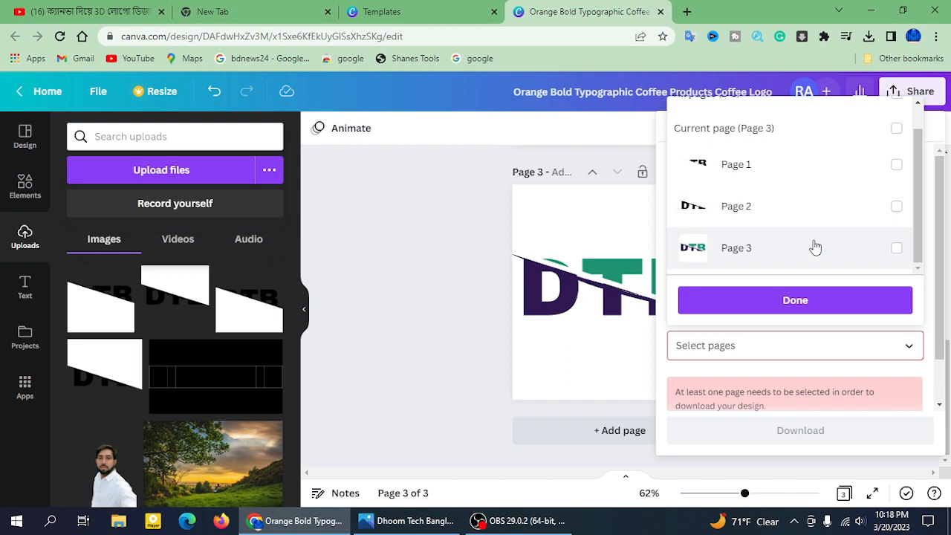
pyautogui.click(899, 248)
pyautogui.click(824, 301)
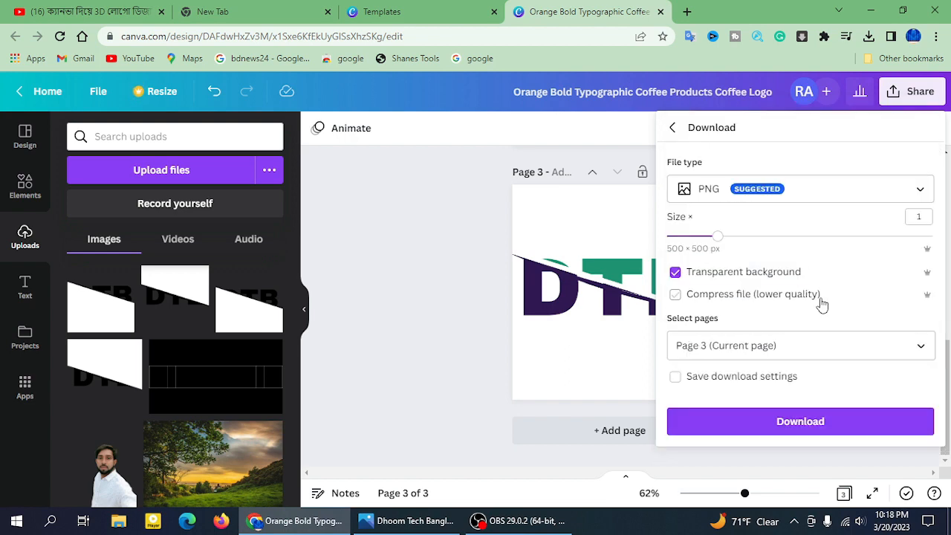
pyautogui.click(815, 431)
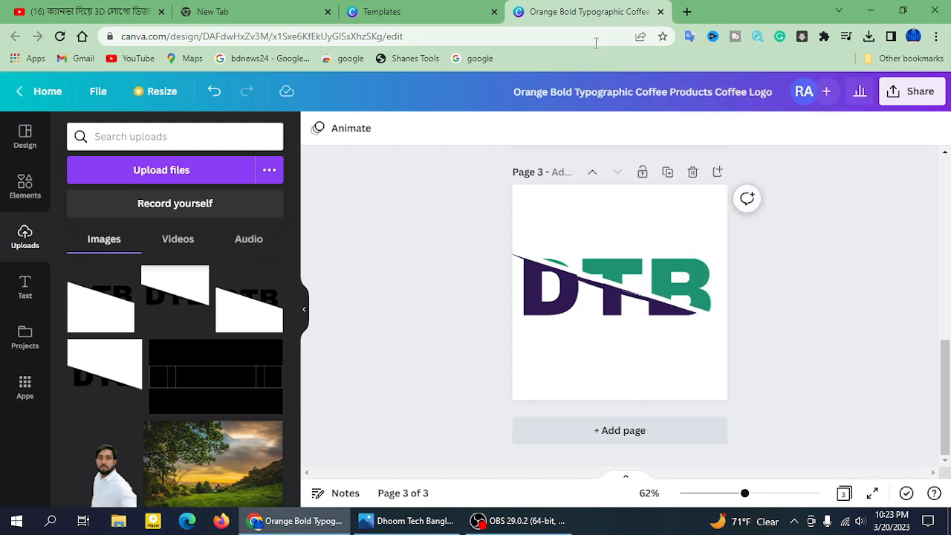
# Search Google for photopea in a new browser tab and open the Photopea online photo editor.
pyautogui.click(688, 11)
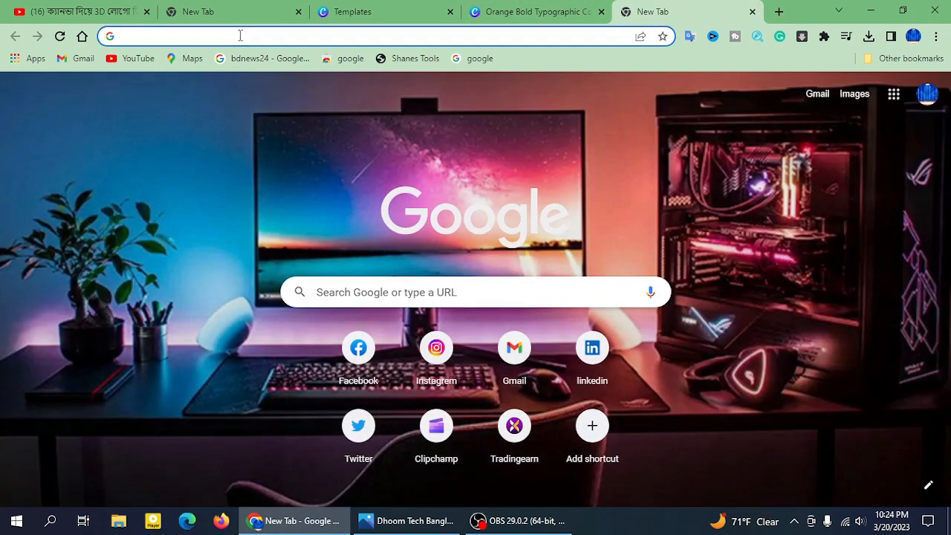
pyautogui.click(240, 36)
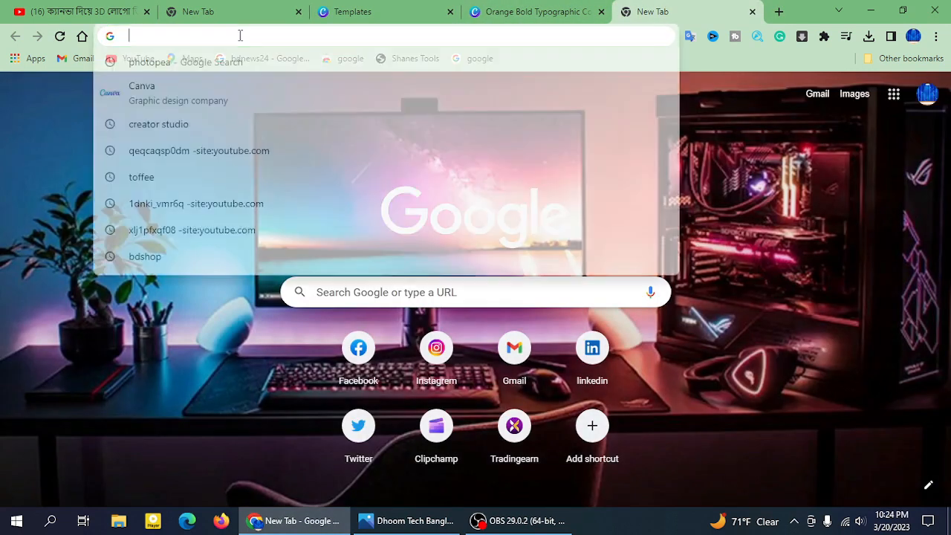
pyautogui.press('Down')
pyautogui.click(233, 68)
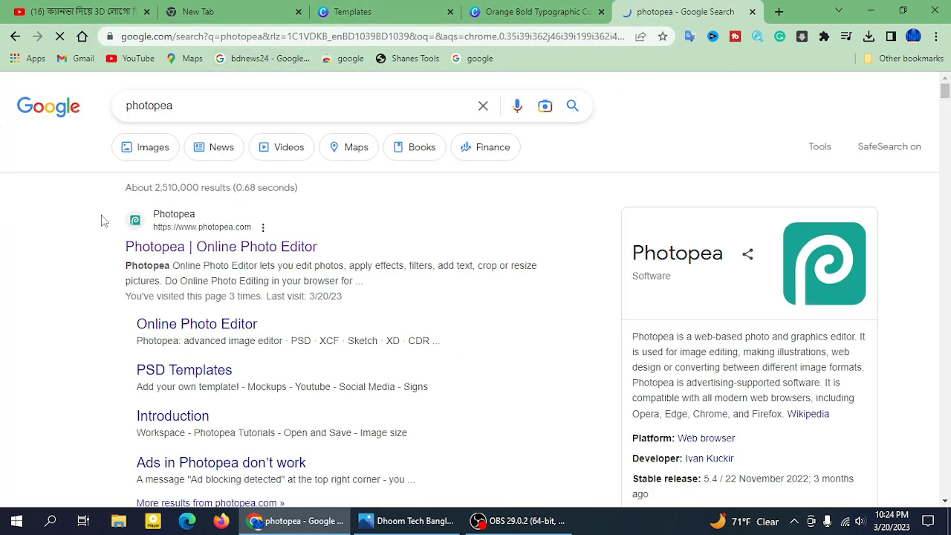
pyautogui.click(274, 249)
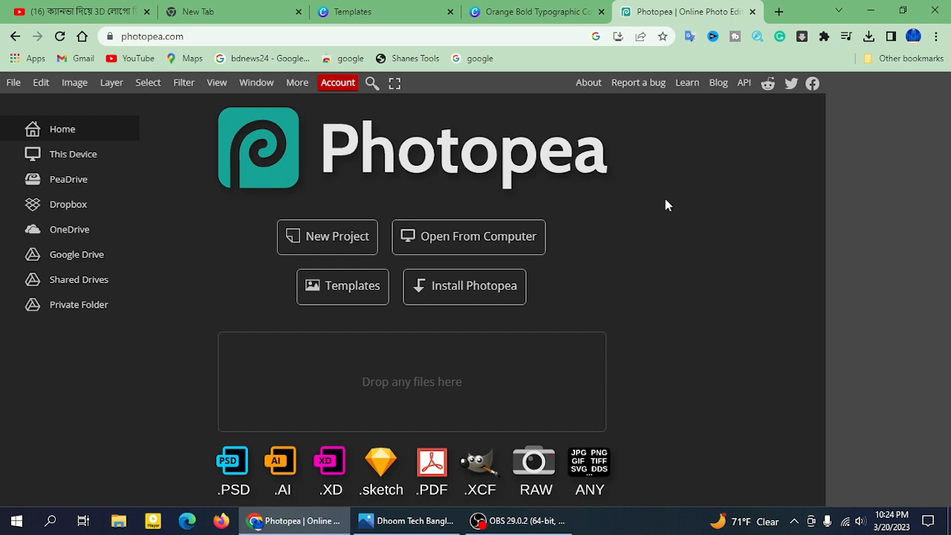
# Browse the Photopea templates and open the 3D Logo Mockup template by GraphicsFamily.com in the editor.
pyautogui.click(364, 291)
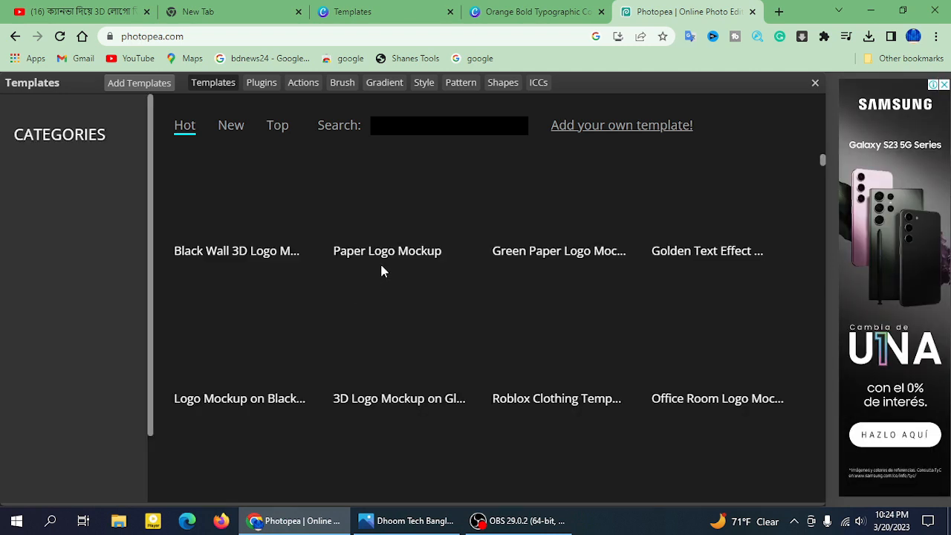
pyautogui.scroll(-5, 572, 277)
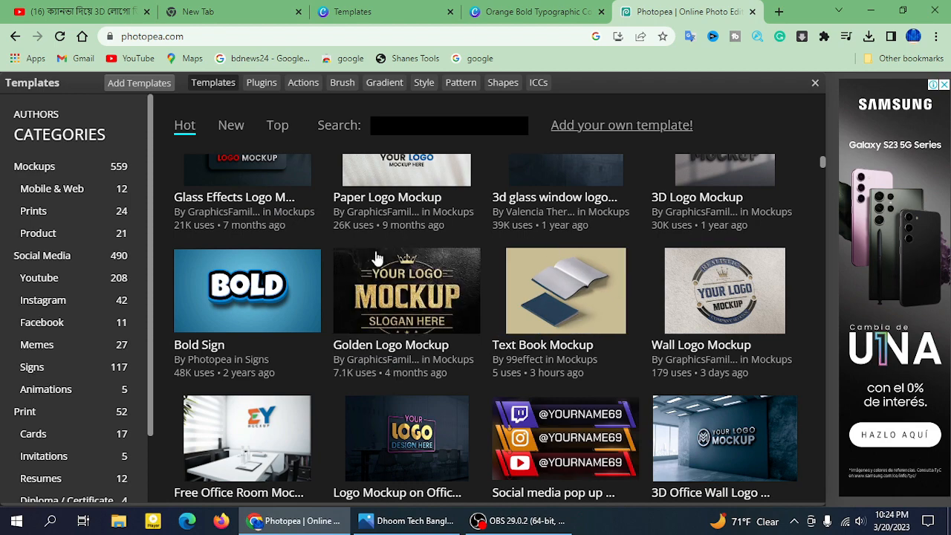
pyautogui.scroll(-3, 732, 275)
pyautogui.scroll(-1, 732, 275)
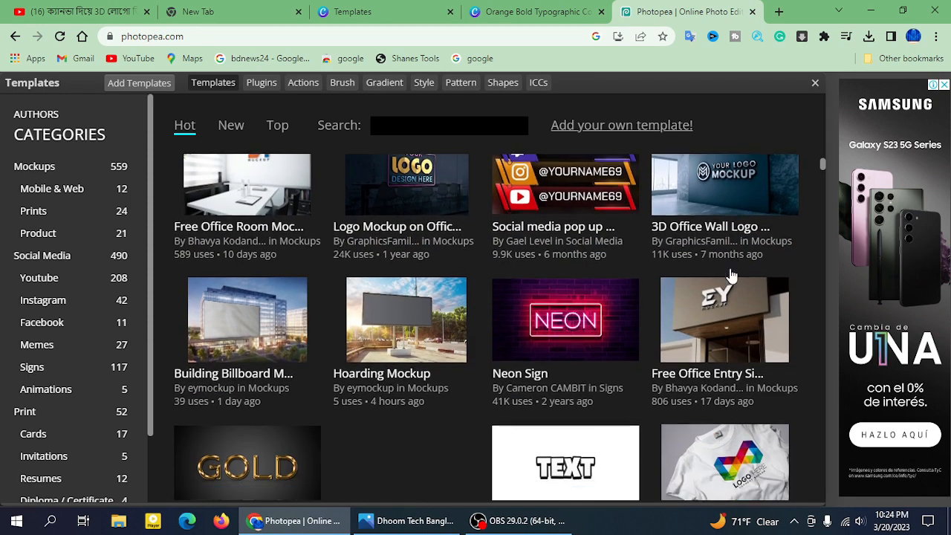
pyautogui.scroll(8, 732, 275)
pyautogui.scroll(-4, 732, 275)
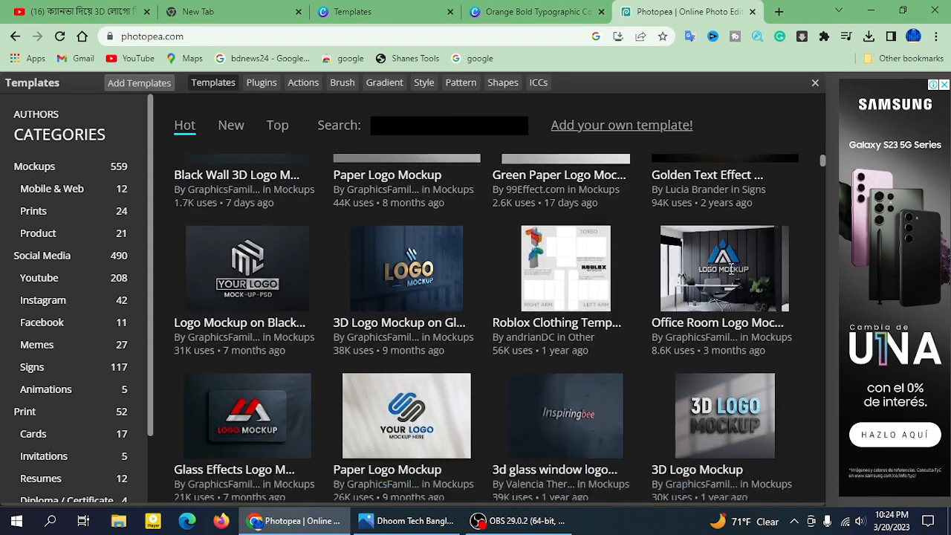
pyautogui.click(715, 287)
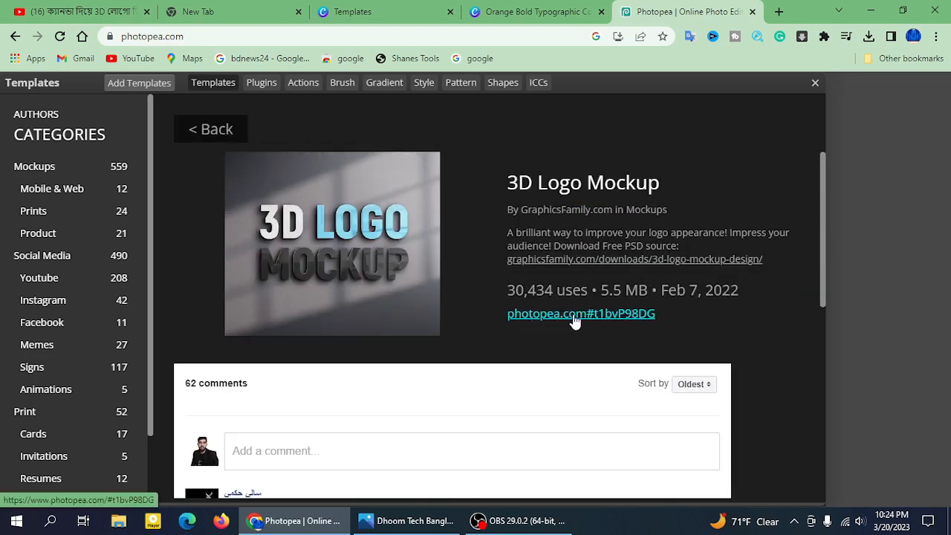
pyautogui.click(574, 314)
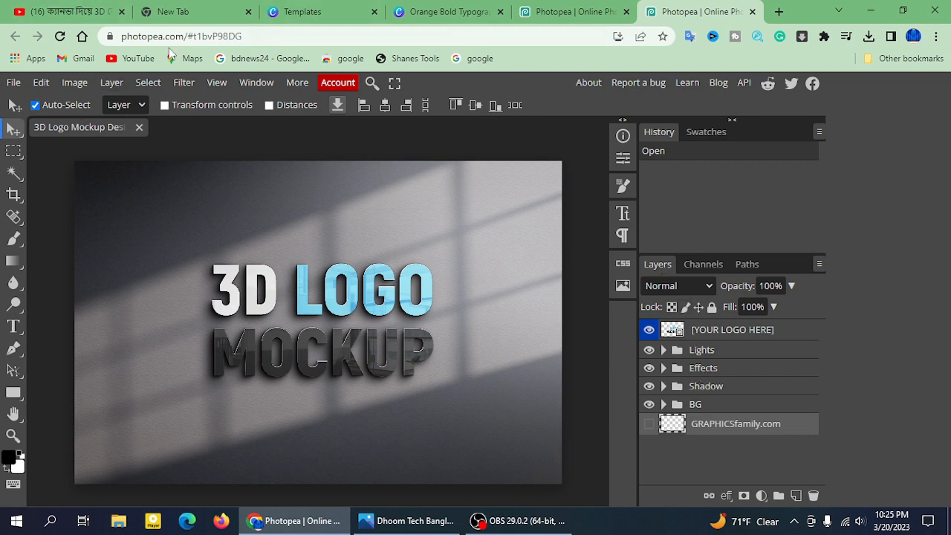
# Open the contents of the [YOUR LOGO HERE] smart object for editing.
pyautogui.doubleClick(729, 331)
pyautogui.click(772, 332)
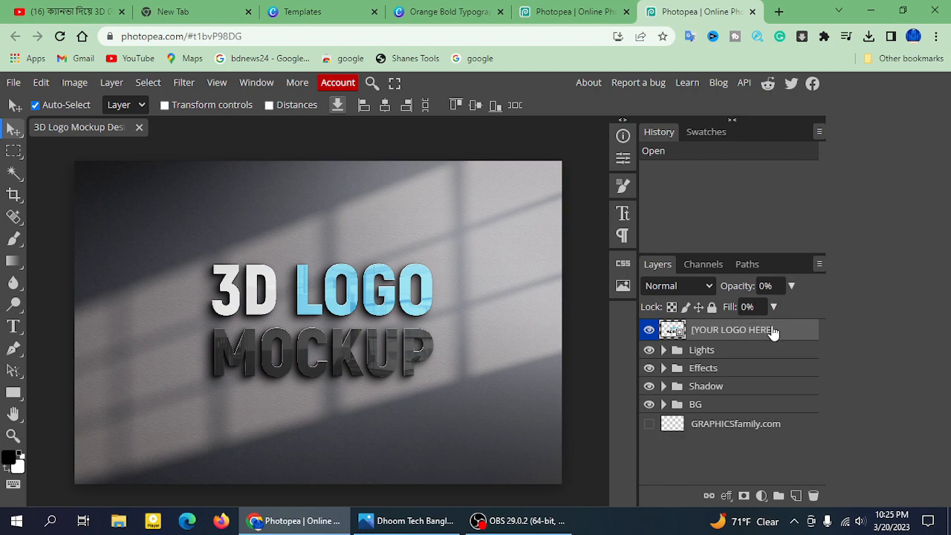
pyautogui.doubleClick(773, 332)
pyautogui.click(675, 332)
pyautogui.doubleClick(674, 333)
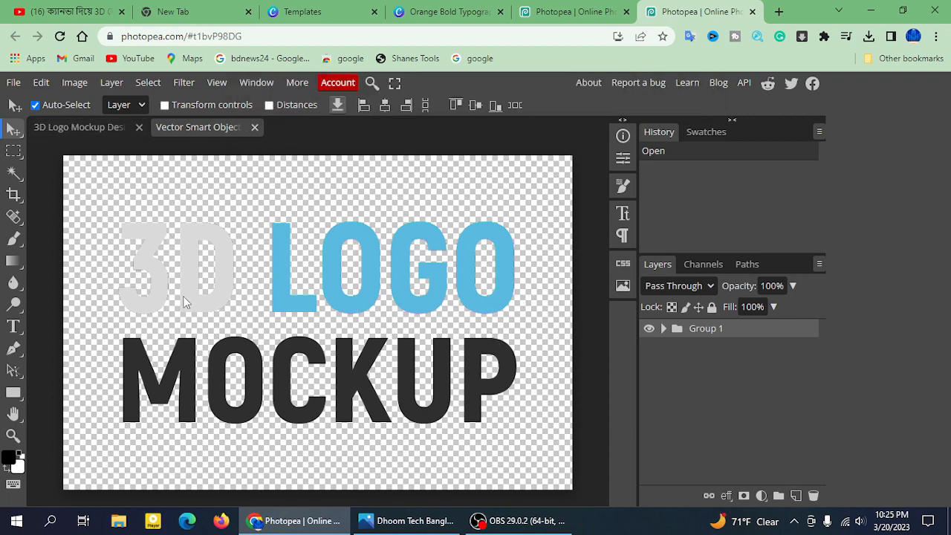
# Delete the 3d Logo and Mockup text layers from Group 1 in the smart object.
pyautogui.click(664, 329)
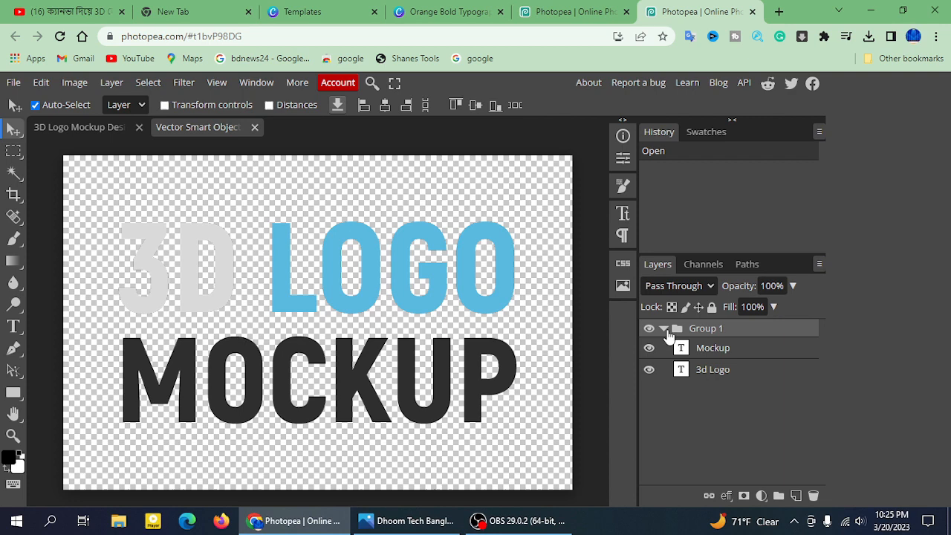
pyautogui.click(713, 375)
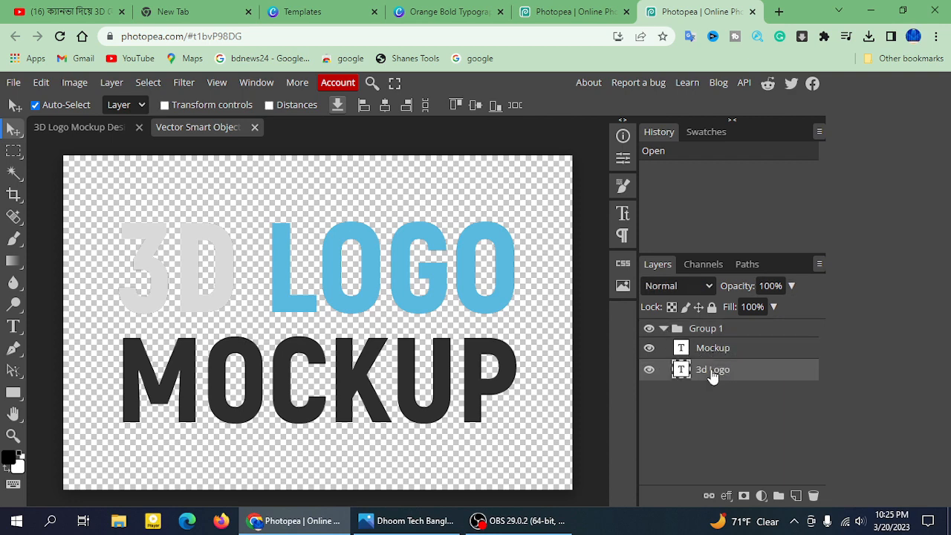
pyautogui.press('Delete')
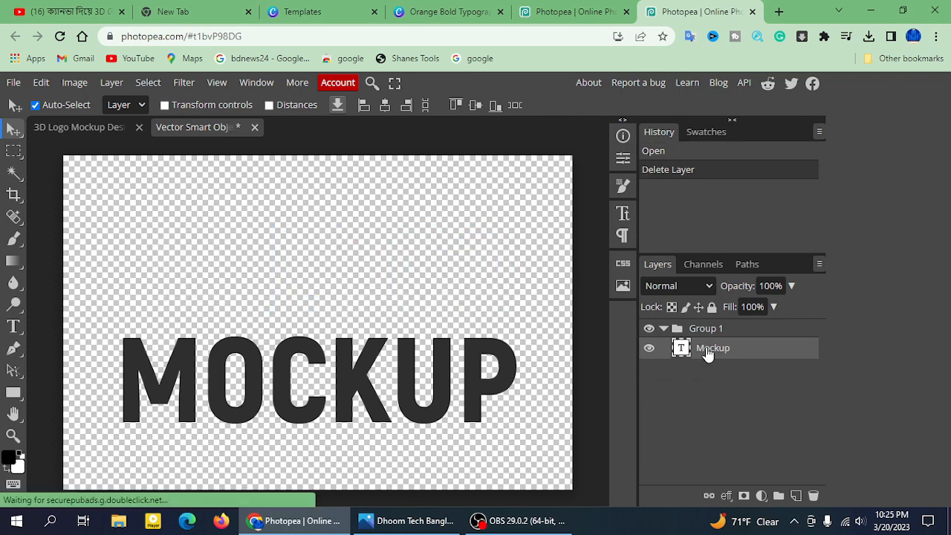
pyautogui.press('Delete')
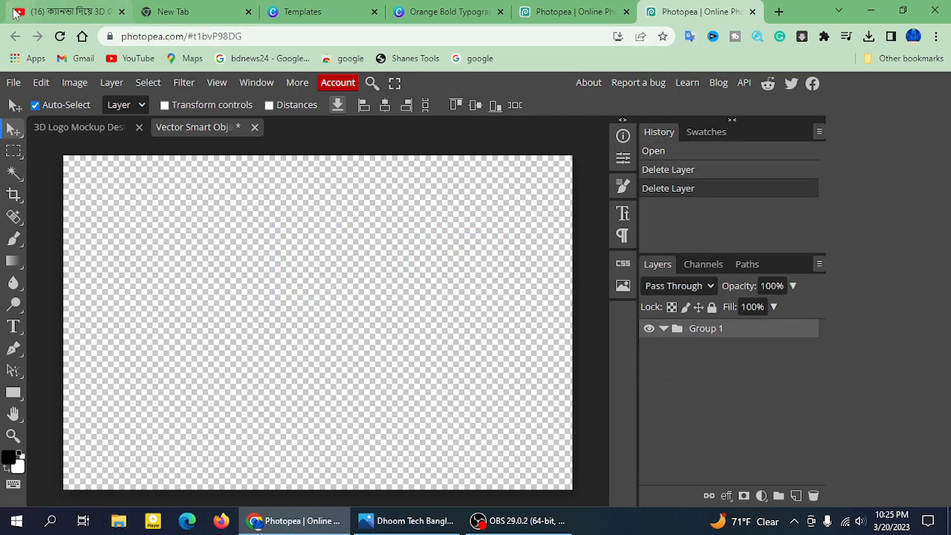
# Open the two-color DTB logo PNG from Downloads and copy its layer into the smart object document.
pyautogui.click(13, 84)
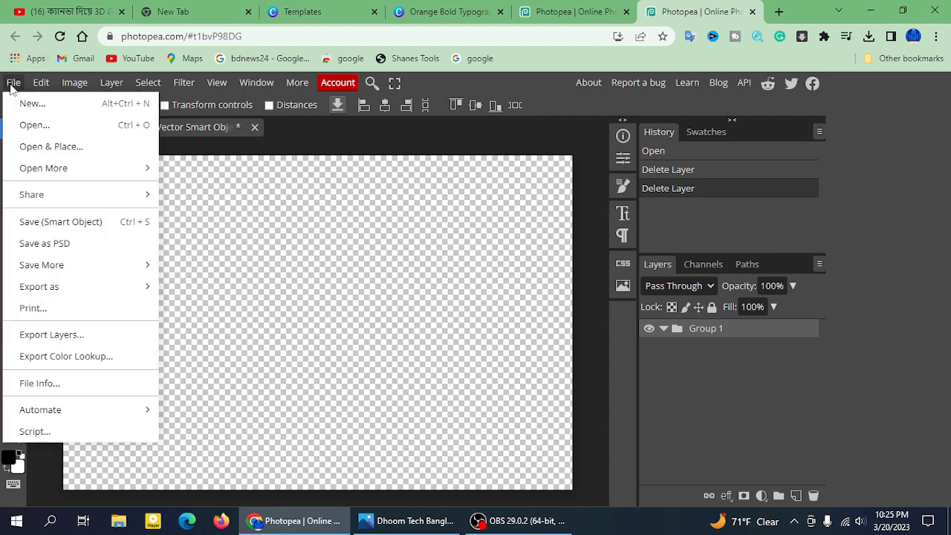
pyautogui.click(35, 124)
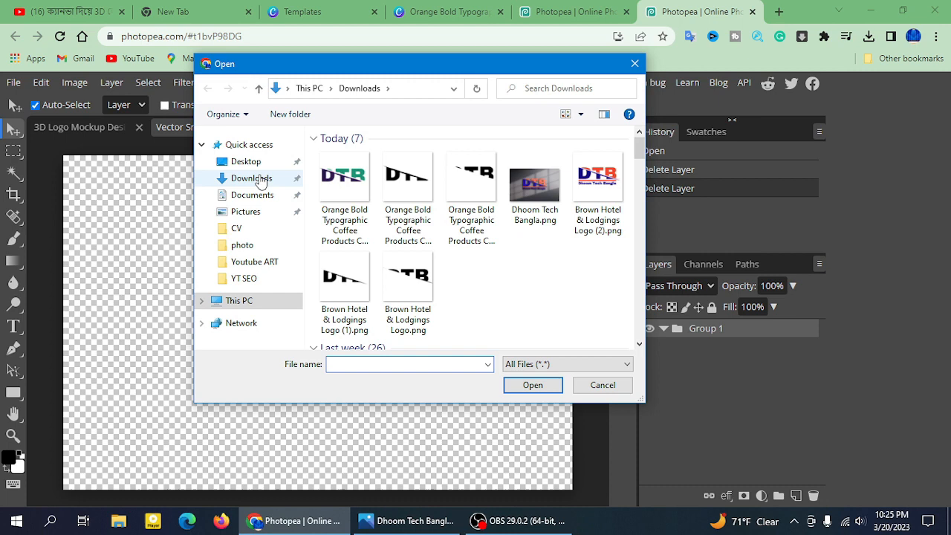
pyautogui.click(353, 197)
pyautogui.click(553, 388)
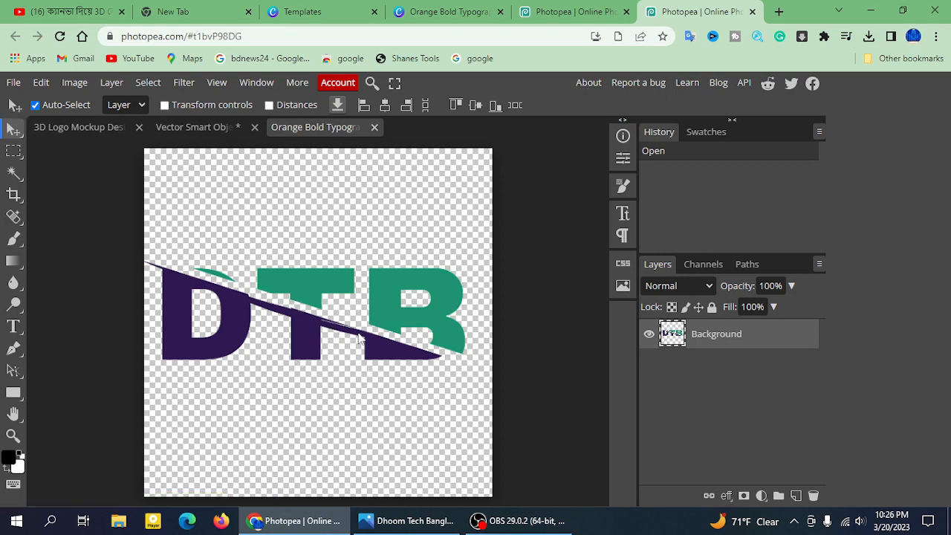
pyautogui.moveTo(360, 338); pyautogui.dragTo(314, 327)
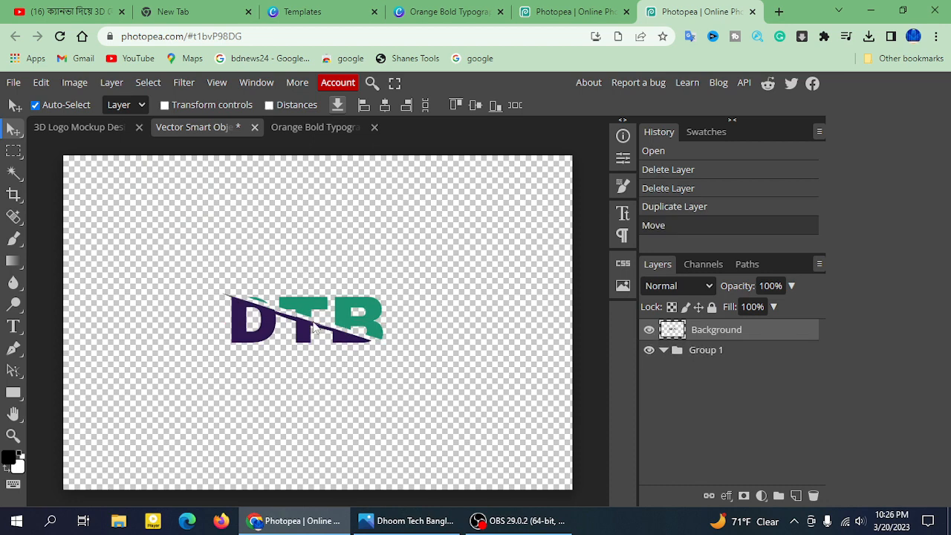
# Enlarge the DTB logo proportionally to about 272% and center it on the smart object canvas.
pyautogui.click(164, 105)
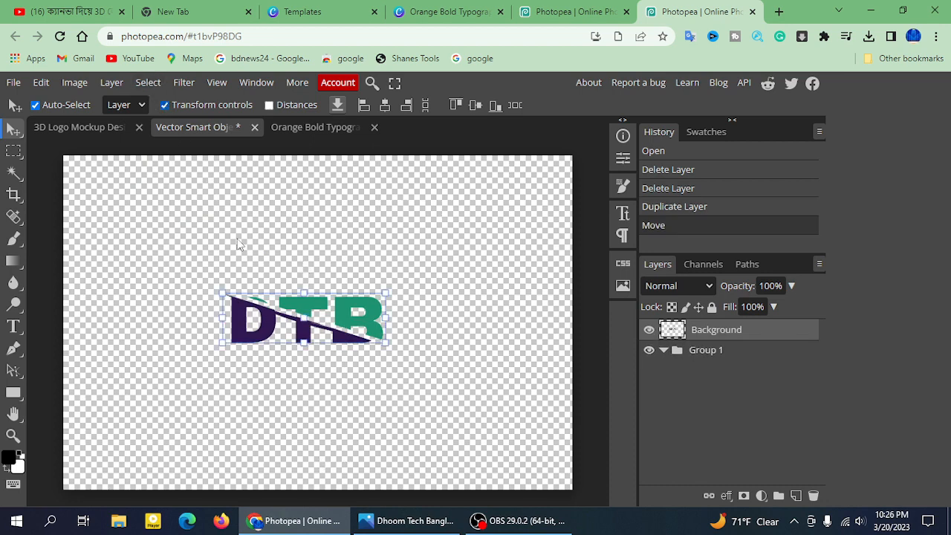
pyautogui.moveTo(386, 339); pyautogui.dragTo(607, 411)
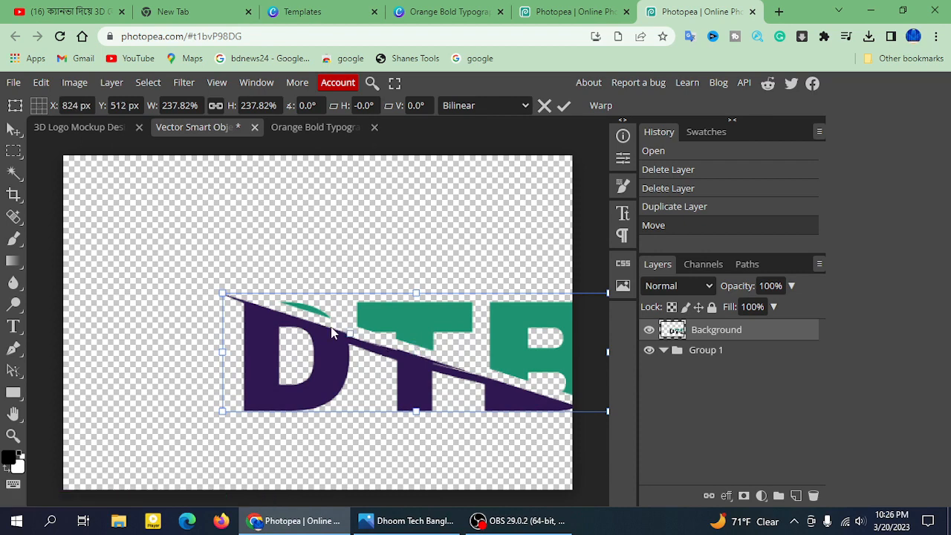
pyautogui.moveTo(359, 360); pyautogui.dragTo(290, 310)
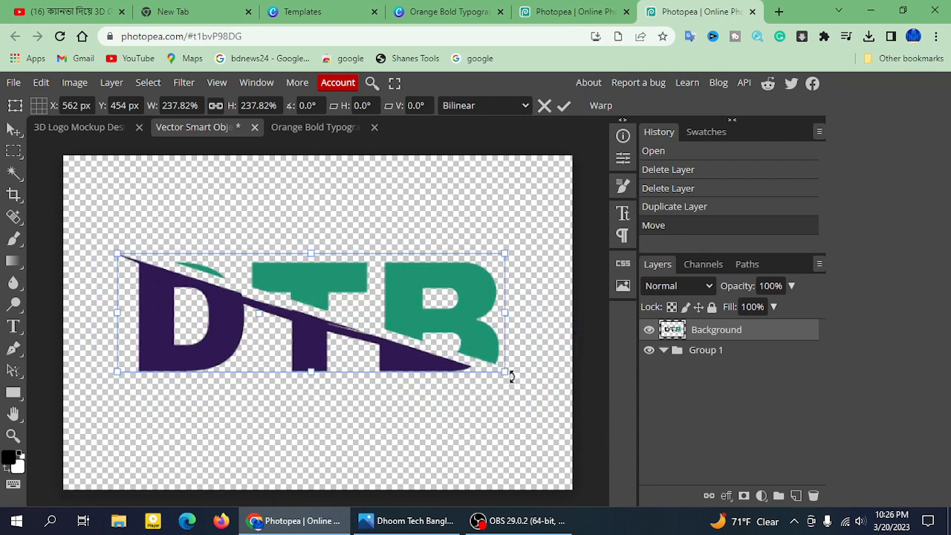
pyautogui.moveTo(506, 372); pyautogui.dragTo(553, 385)
pyautogui.moveTo(552, 430); pyautogui.dragTo(553, 431)
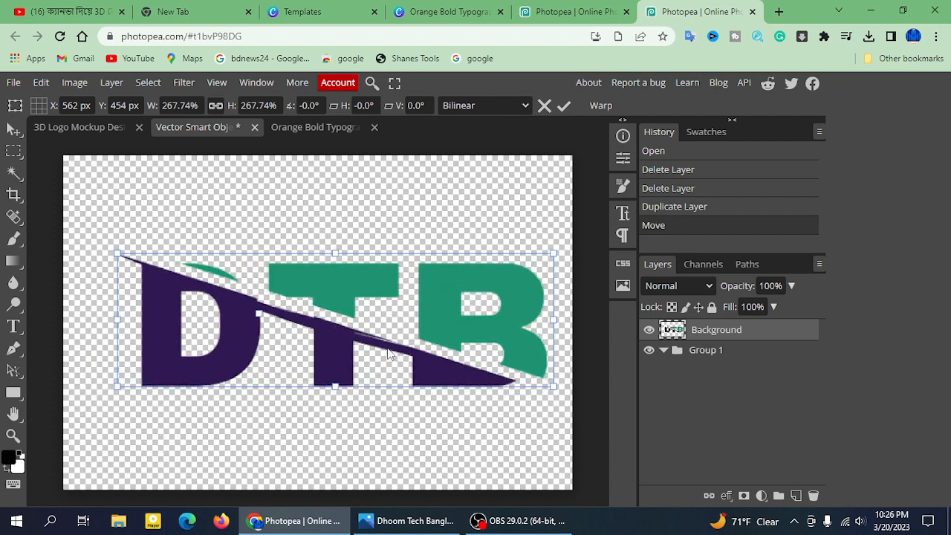
pyautogui.moveTo(307, 343); pyautogui.dragTo(289, 317)
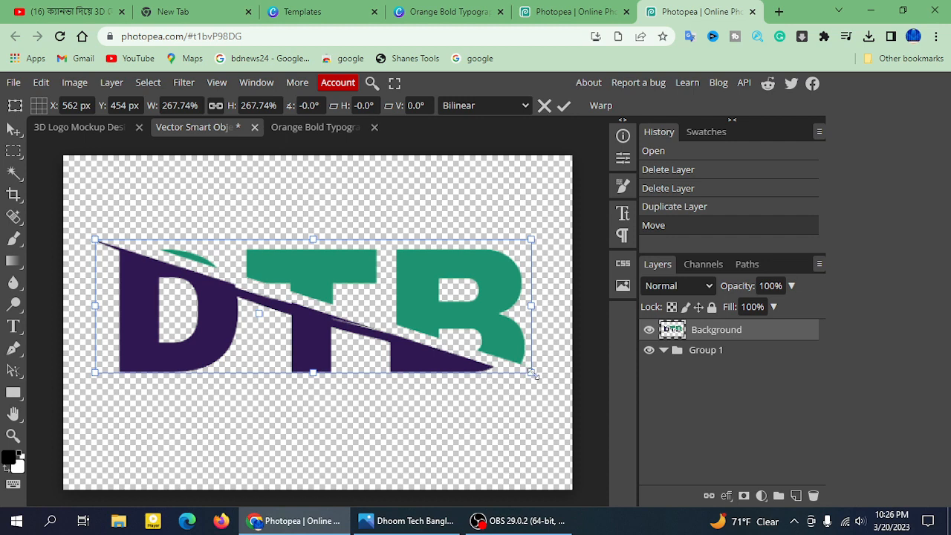
pyautogui.moveTo(534, 376); pyautogui.dragTo(541, 377)
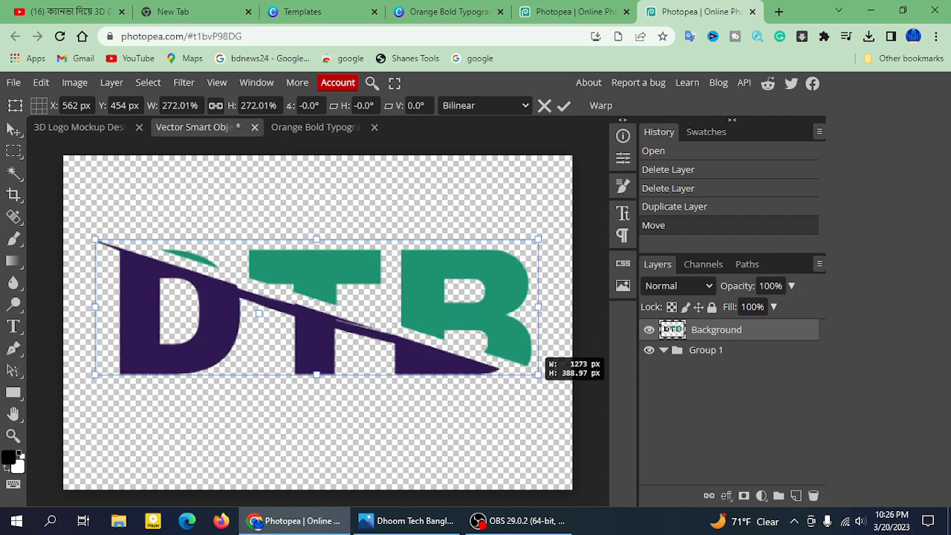
pyautogui.moveTo(260, 312); pyautogui.dragTo(255, 312)
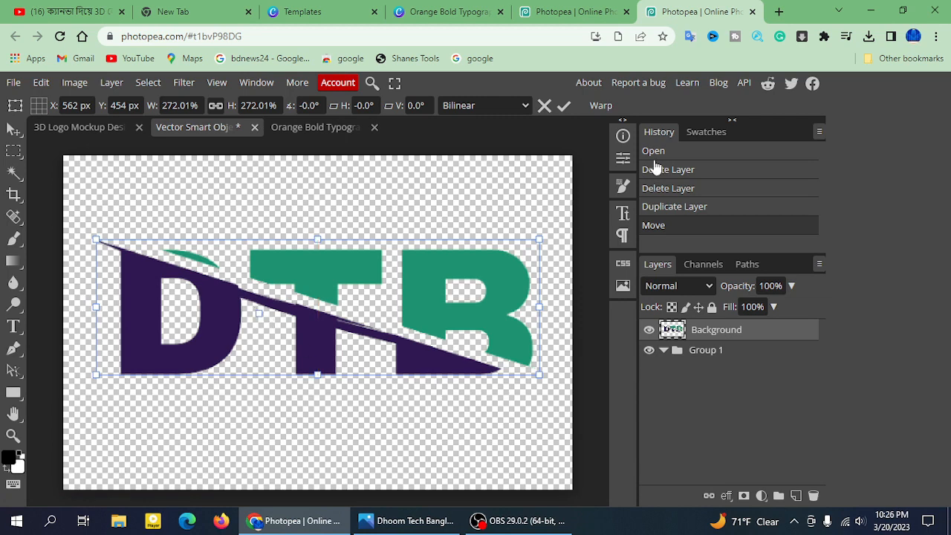
pyautogui.click(565, 107)
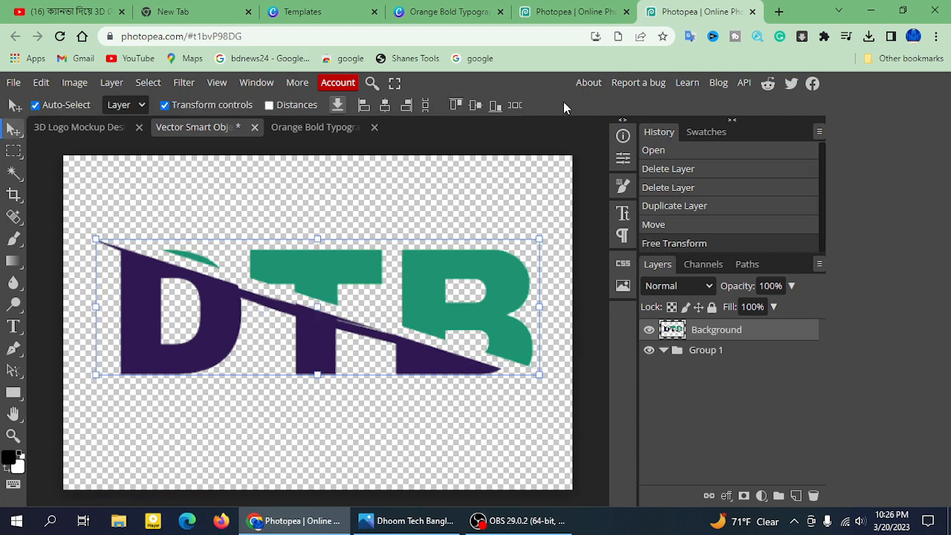
pyautogui.click(165, 105)
# Save the smart object and return to the 3D Logo Mockup document.
pyautogui.click(16, 84)
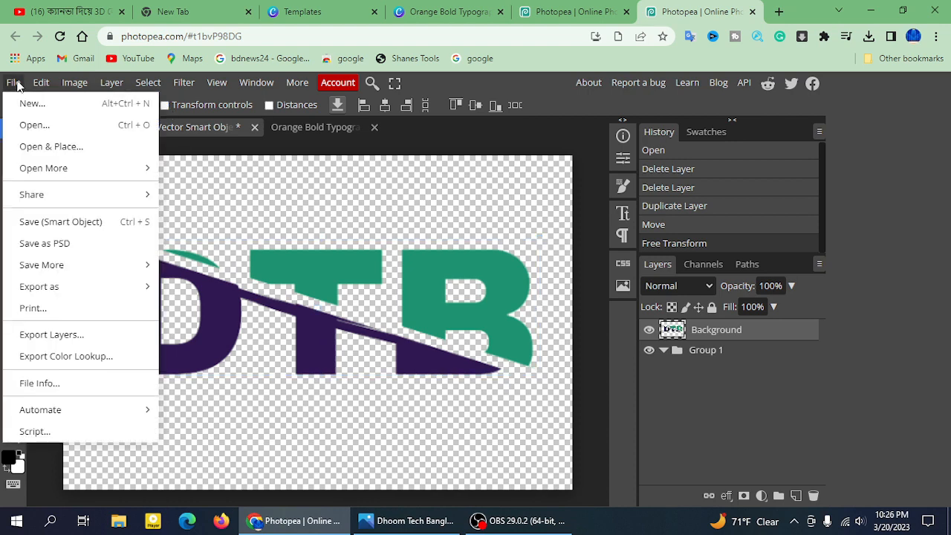
pyautogui.click(94, 223)
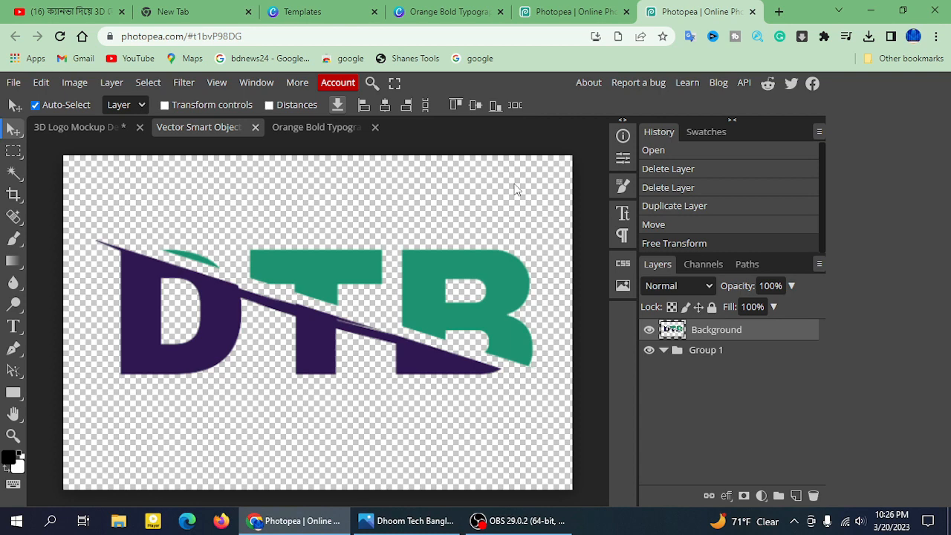
pyautogui.click(59, 132)
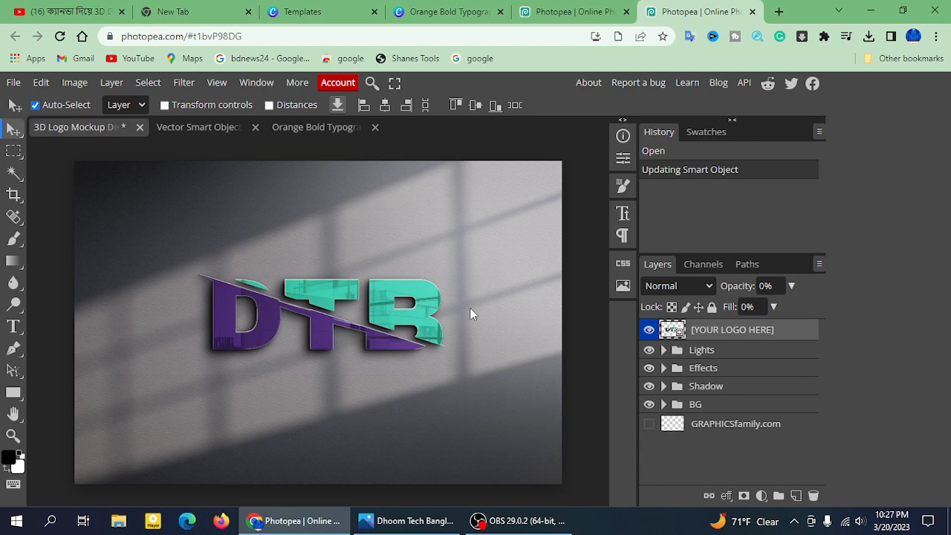
# Export the finished mockup as a PNG at 2100 × 1393 px and 100% quality, keeping the suggested file name.
pyautogui.click(13, 83)
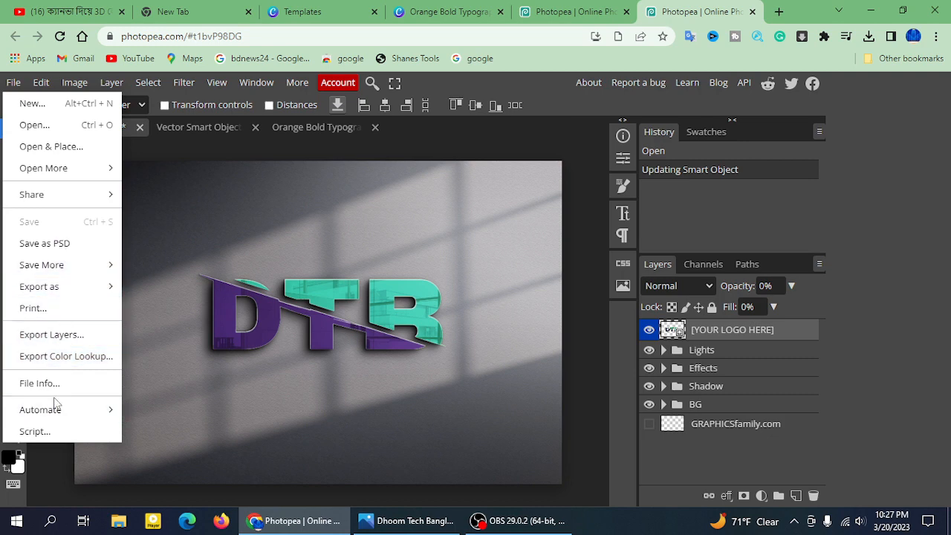
pyautogui.click(13, 83)
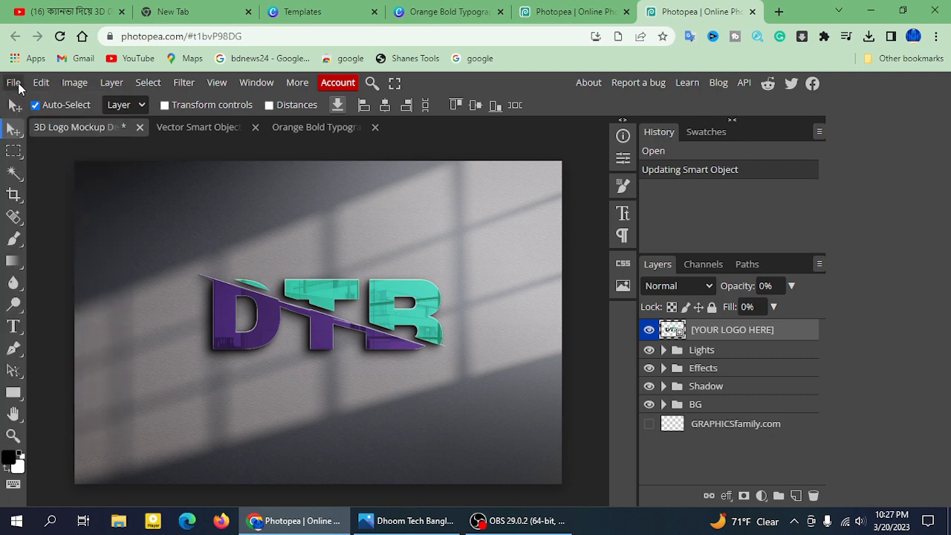
pyautogui.click(17, 83)
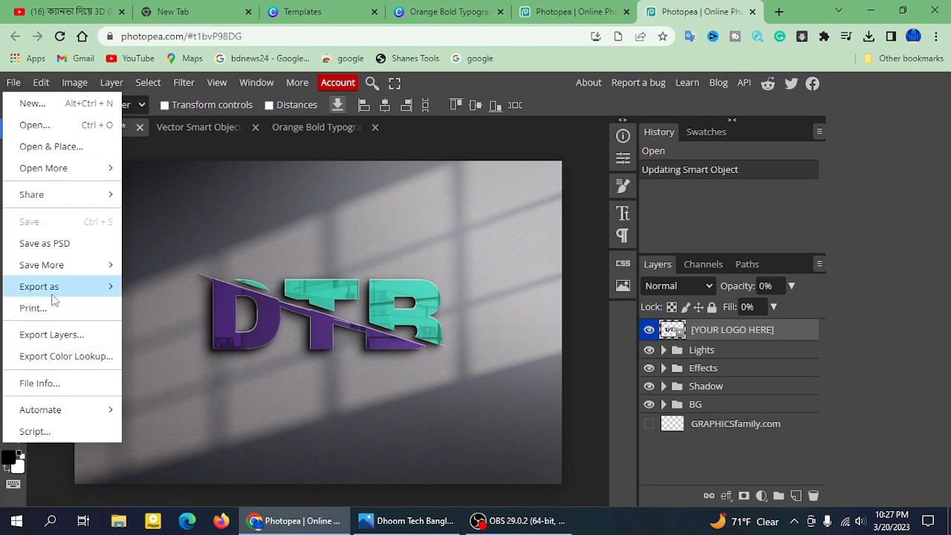
pyautogui.moveTo(55, 292)
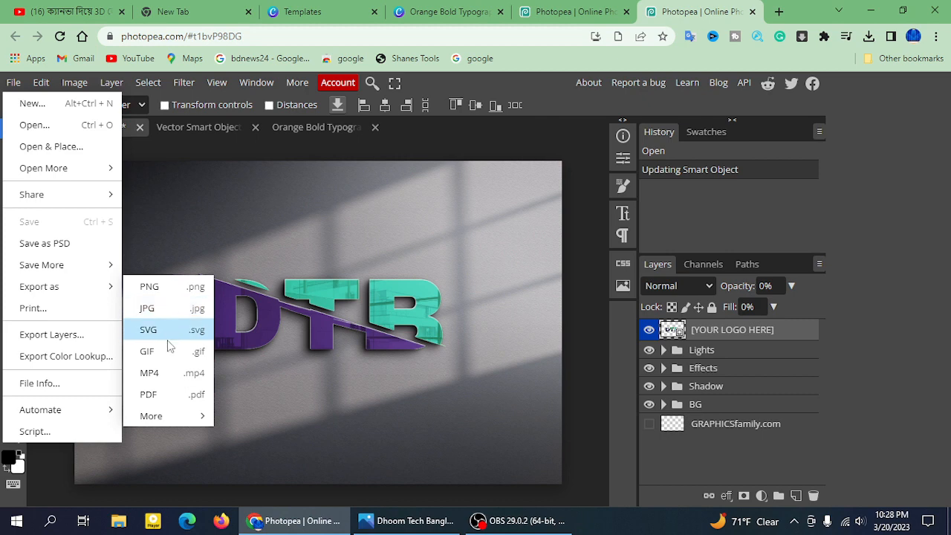
pyautogui.click(186, 291)
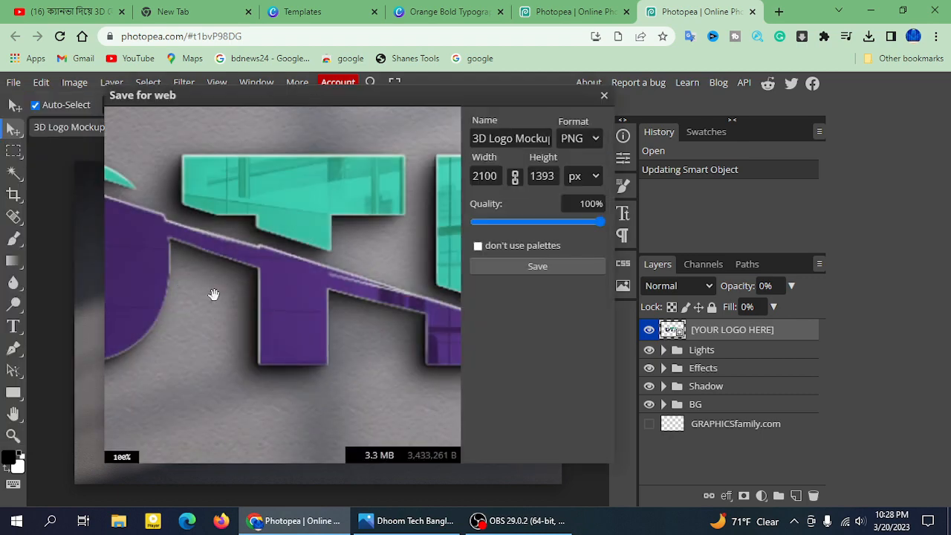
pyautogui.click(537, 137)
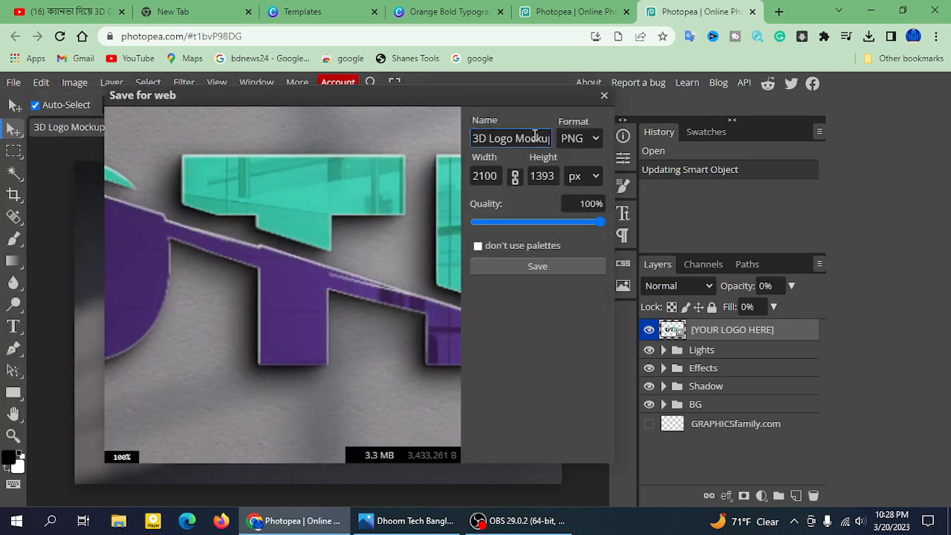
pyautogui.click(539, 270)
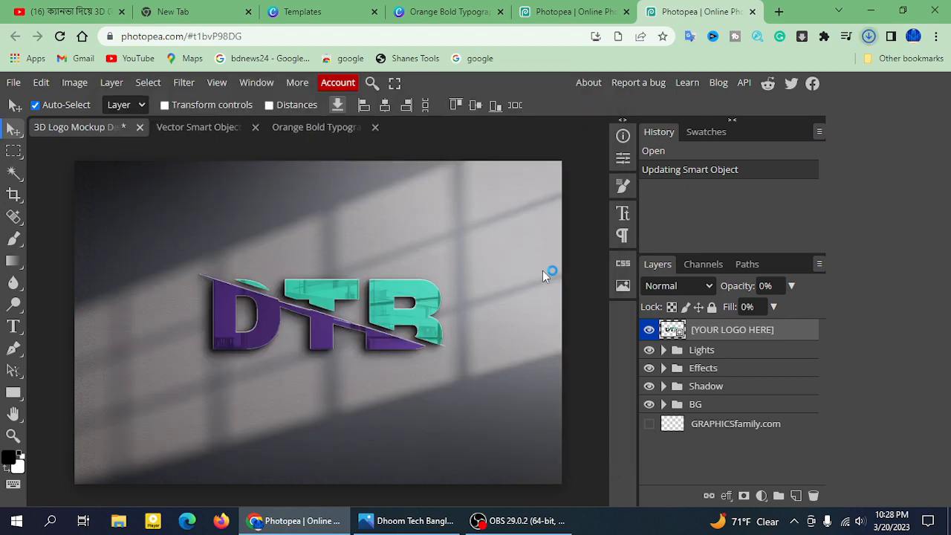